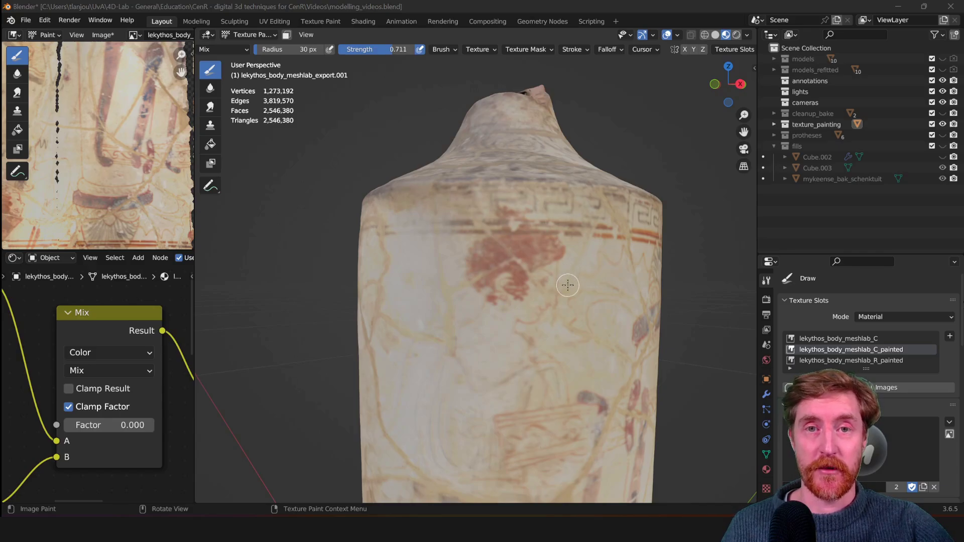
# Orbit and zoom around the lekythos to inspect its neck, shoulder and sides.
pyautogui.moveTo(573, 295); pyautogui.dragTo(550, 299, button='middle')
pyautogui.scroll(2, 513, 275)
pyautogui.scroll(1, 513, 275)
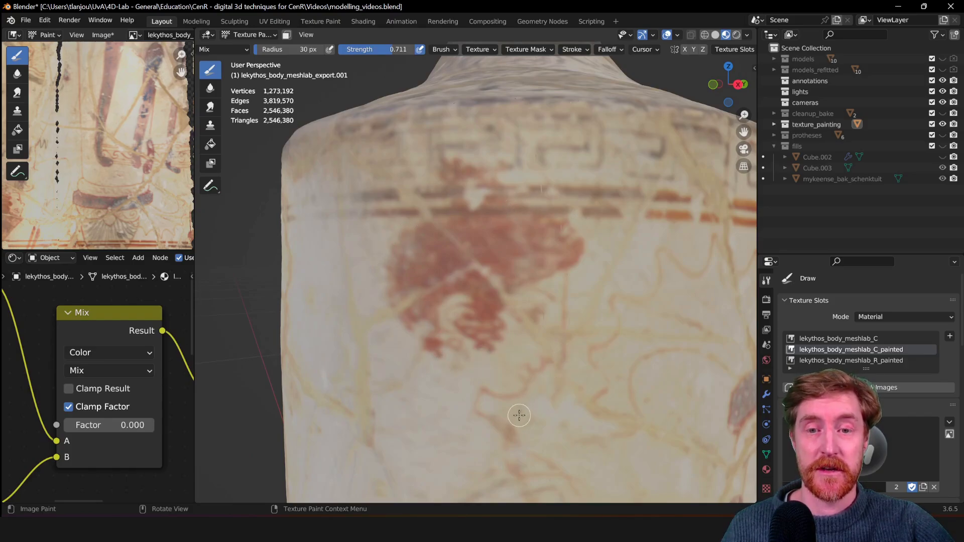
pyautogui.scroll(-2, 522, 397)
pyautogui.moveTo(533, 402); pyautogui.dragTo(533, 386, button='middle')
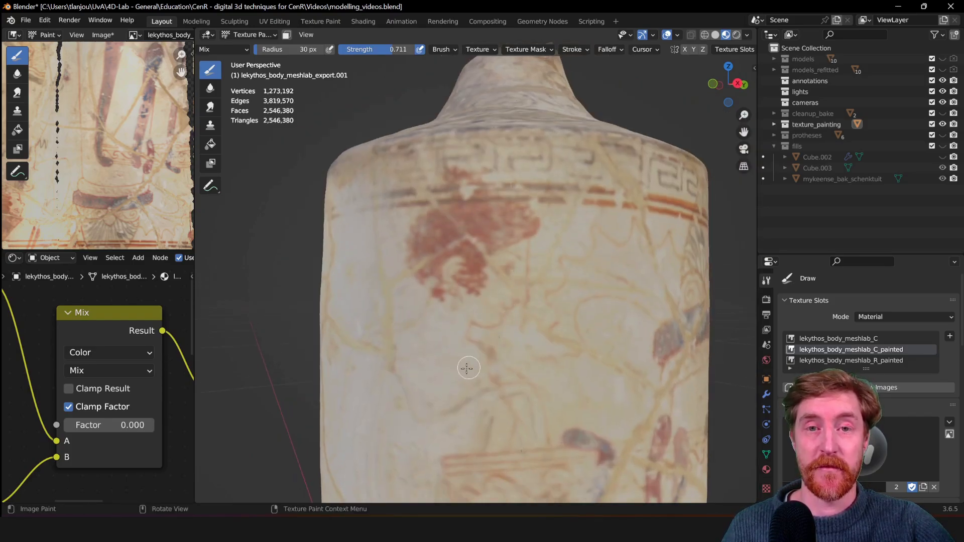
pyautogui.scroll(-1, 441, 349)
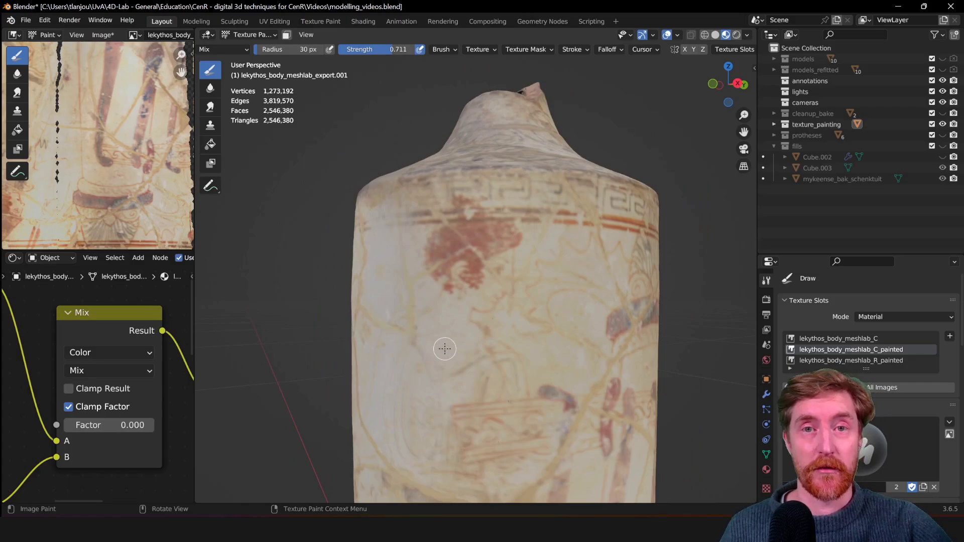
pyautogui.moveTo(434, 349); pyautogui.dragTo(485, 346, button='middle')
pyautogui.scroll(3, 537, 359)
pyautogui.scroll(2, 462, 278)
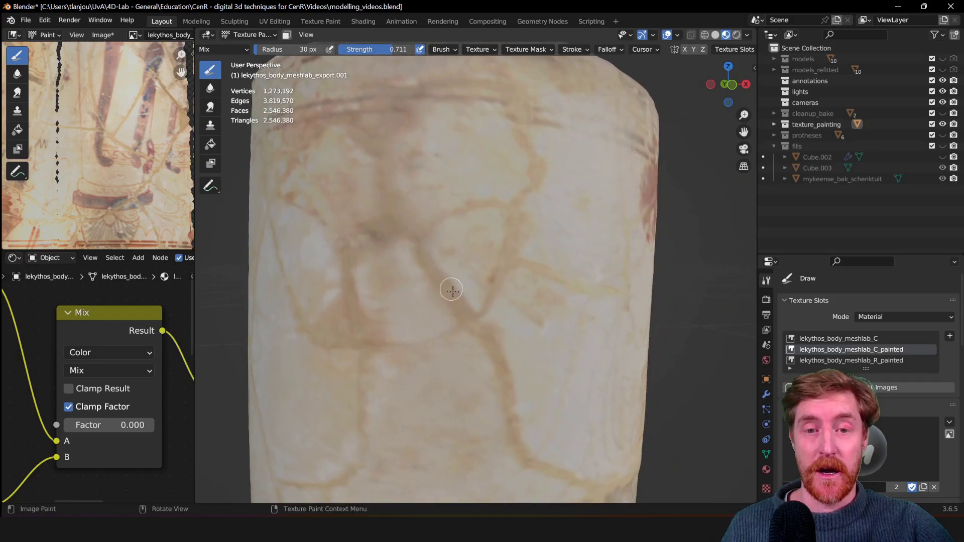
pyautogui.scroll(-3, 467, 322)
pyautogui.moveTo(487, 318); pyautogui.dragTo(516, 241, button='middle')
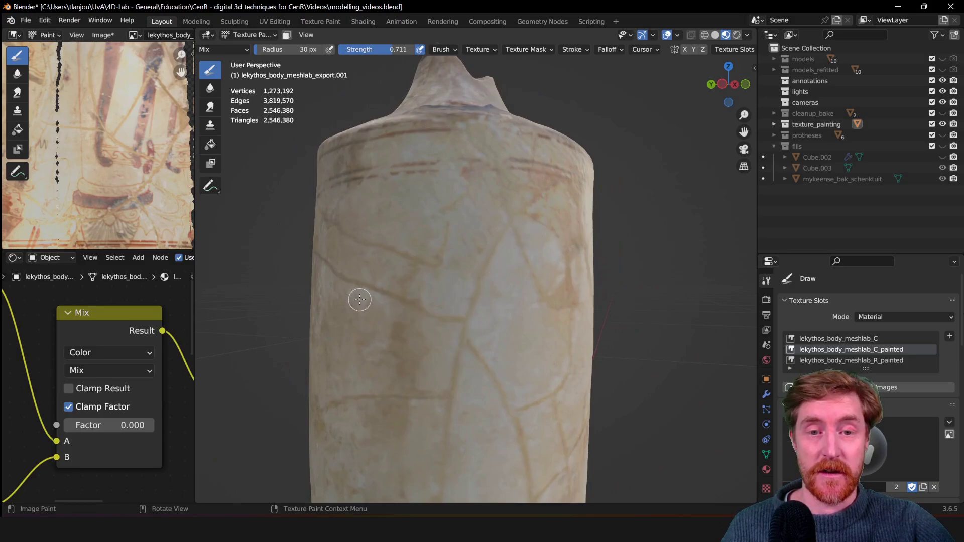
pyautogui.moveTo(357, 299); pyautogui.dragTo(459, 267, button='middle')
pyautogui.moveTo(449, 212)
pyautogui.mouseDown(button='middle')
pyautogui.moveTo(357, 247)
pyautogui.moveTo(408, 294)
pyautogui.moveTo(438, 238)
pyautogui.mouseUp(button='middle')
pyautogui.scroll(-3, 535, 333)
pyautogui.moveTo(504, 245)
pyautogui.mouseDown(button='middle')
pyautogui.moveTo(467, 327)
pyautogui.moveTo(429, 334)
pyautogui.moveTo(436, 341)
pyautogui.mouseUp(button='middle')
pyautogui.scroll(3, 444, 347)
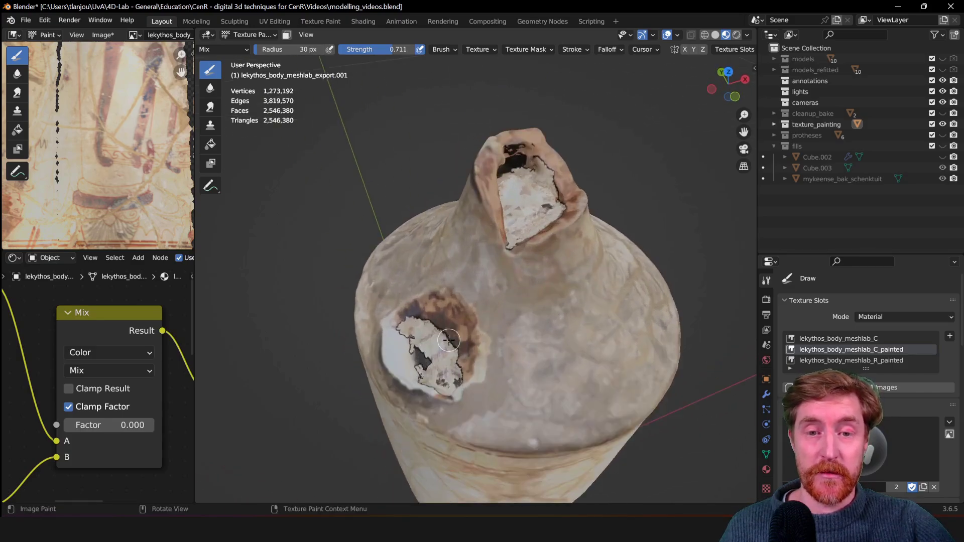
pyautogui.keyDown('shift'); pyautogui.moveTo(437, 381); pyautogui.dragTo(482, 332, button='middle'); pyautogui.keyUp('shift')
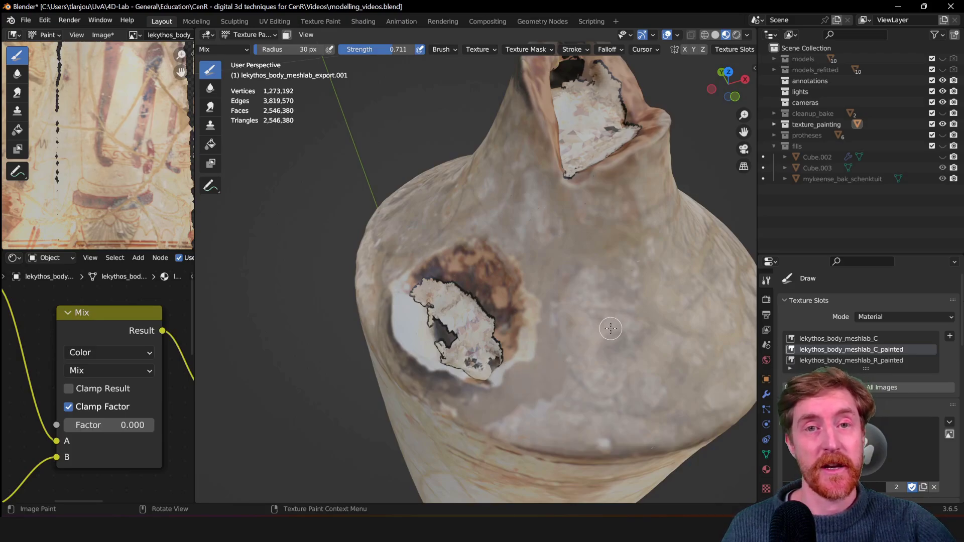
pyautogui.moveTo(598, 329); pyautogui.dragTo(441, 312, button='middle')
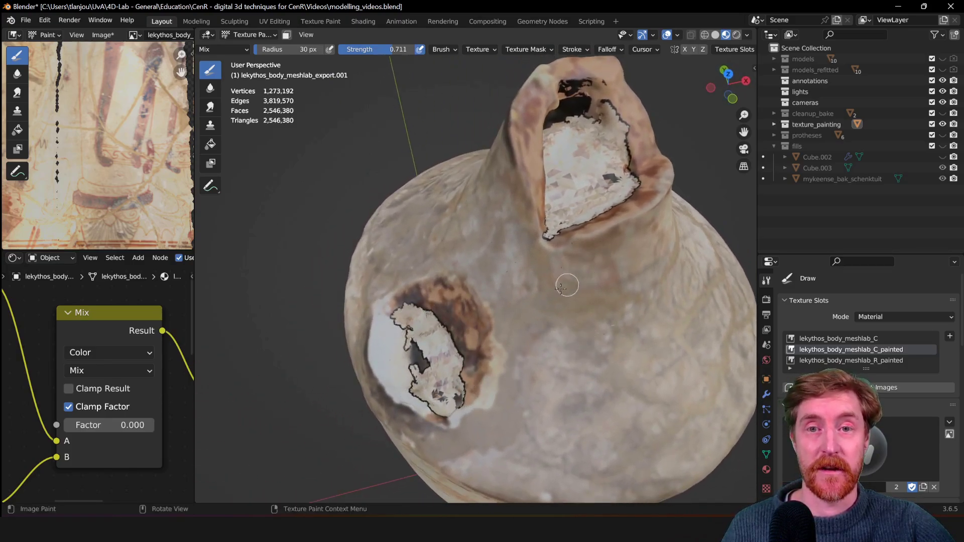
pyautogui.moveTo(576, 270)
pyautogui.mouseDown(button='middle')
pyautogui.moveTo(569, 307)
pyautogui.moveTo(546, 310)
pyautogui.moveTo(586, 268)
pyautogui.mouseUp(button='middle')
# Set the Mix node Factor to 1.000 so the painted face lines show on the vase.
pyautogui.scroll(3, 583, 271)
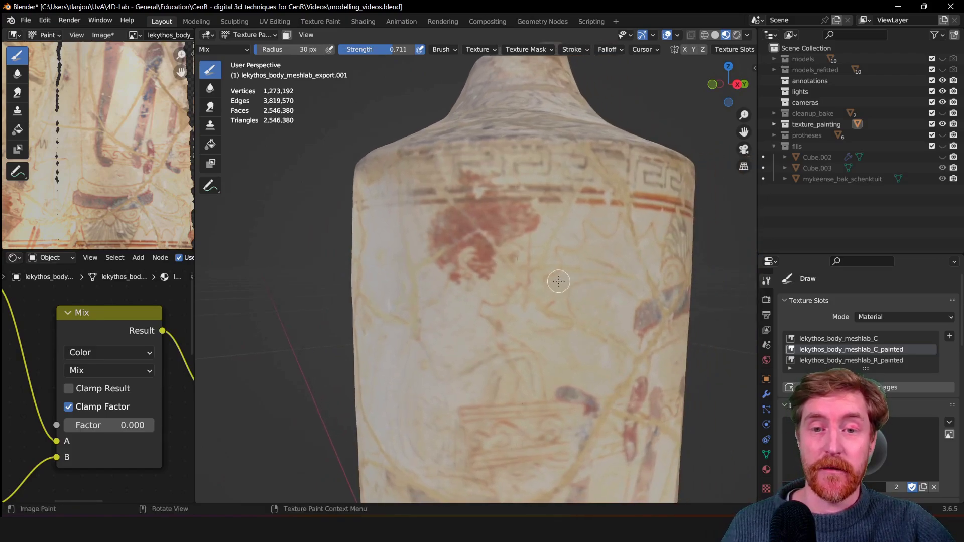
pyautogui.scroll(3, 560, 280)
pyautogui.moveTo(578, 274)
pyautogui.mouseDown(button='middle')
pyautogui.moveTo(596, 280)
pyautogui.moveTo(593, 261)
pyautogui.mouseUp(button='middle')
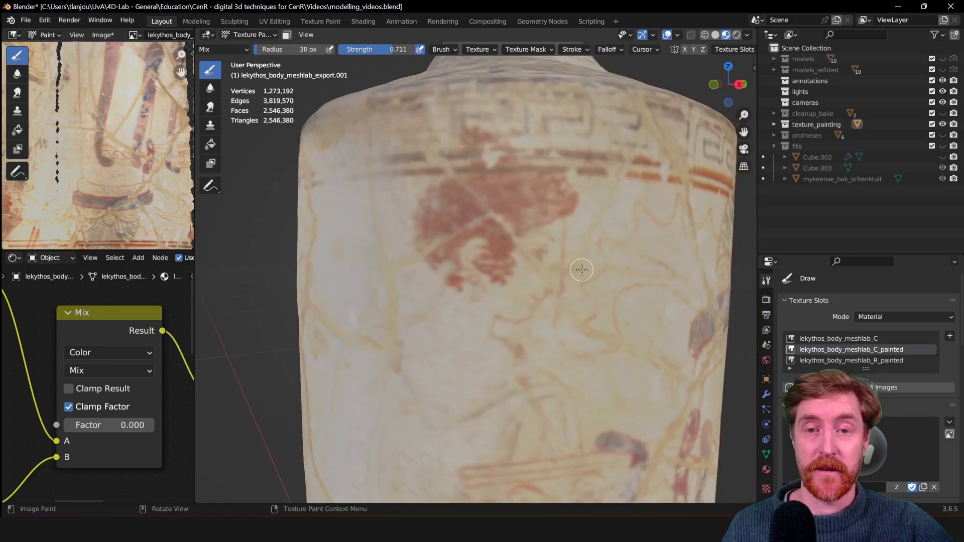
pyautogui.moveTo(108, 425)
pyautogui.mouseDown()
pyautogui.moveTo(151, 425)
pyautogui.moveTo(64, 425)
pyautogui.moveTo(153, 425)
pyautogui.mouseUp()
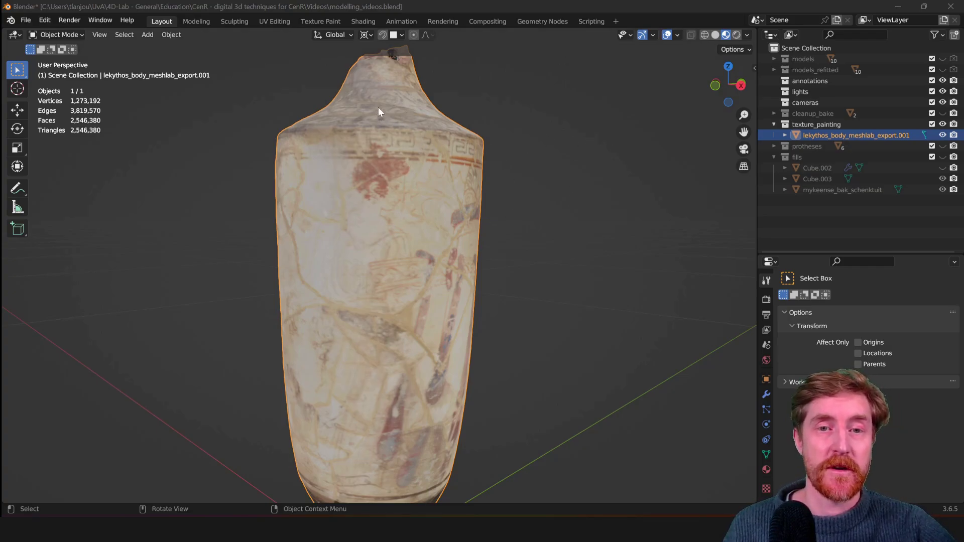
pyautogui.keyDown('shift'); pyautogui.moveTo(370, 117); pyautogui.dragTo(397, 170, button='middle'); pyautogui.keyUp('shift')
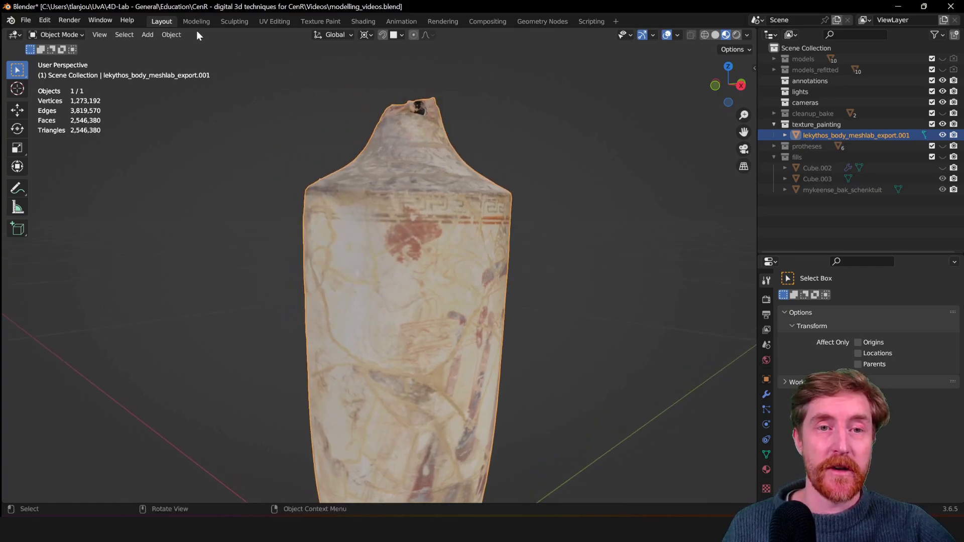
pyautogui.click(321, 23)
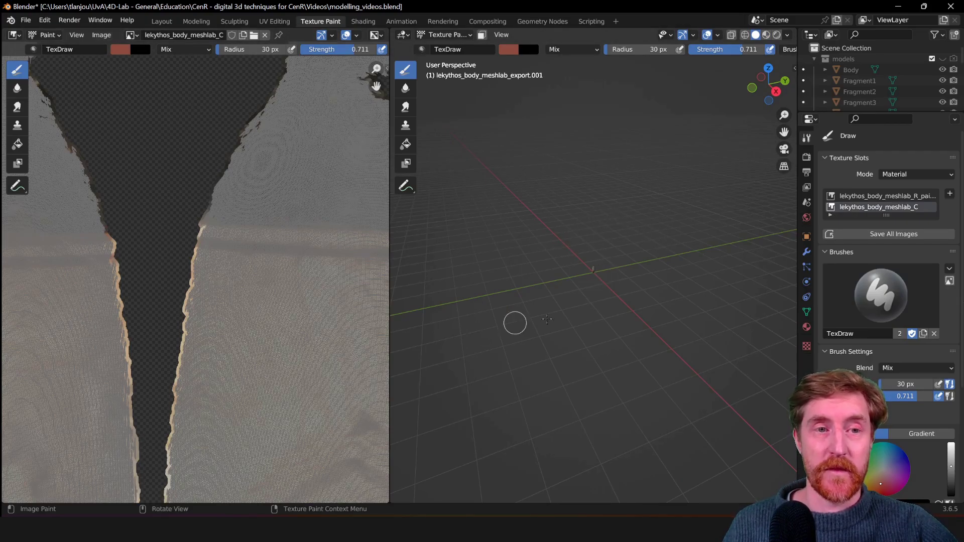
pyautogui.scroll(5, 627, 265)
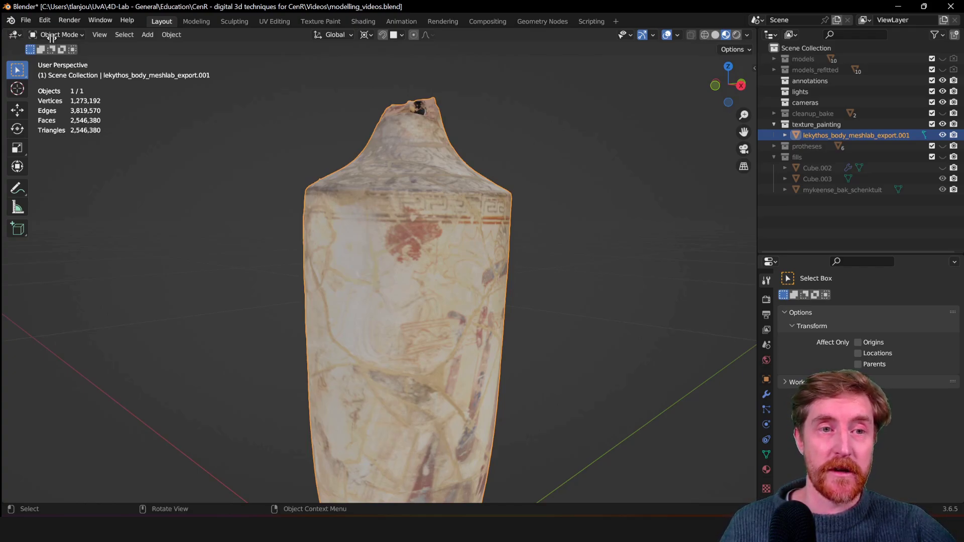
# Split the 3D view and turn the left area into a Shader Editor.
pyautogui.moveTo(52, 38); pyautogui.dragTo(280, 55)
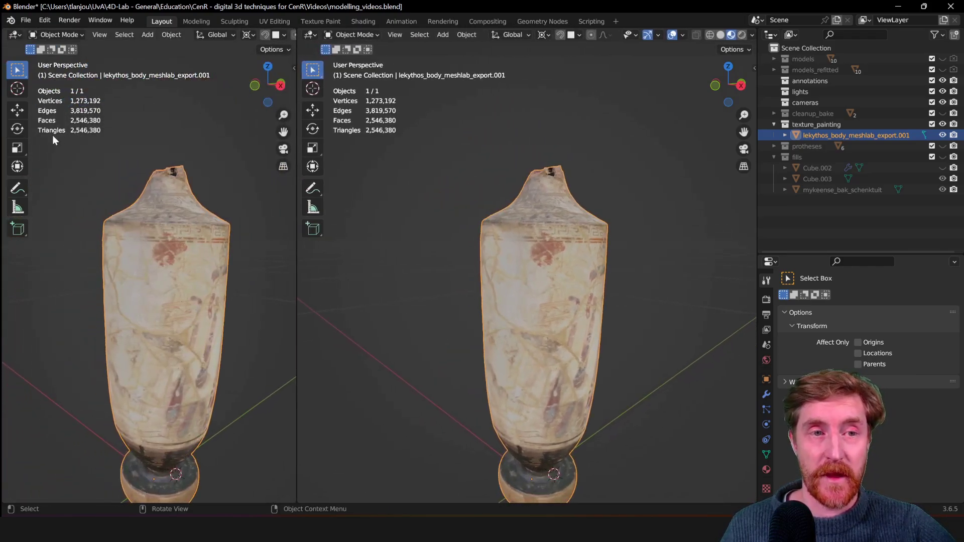
pyautogui.click(19, 34)
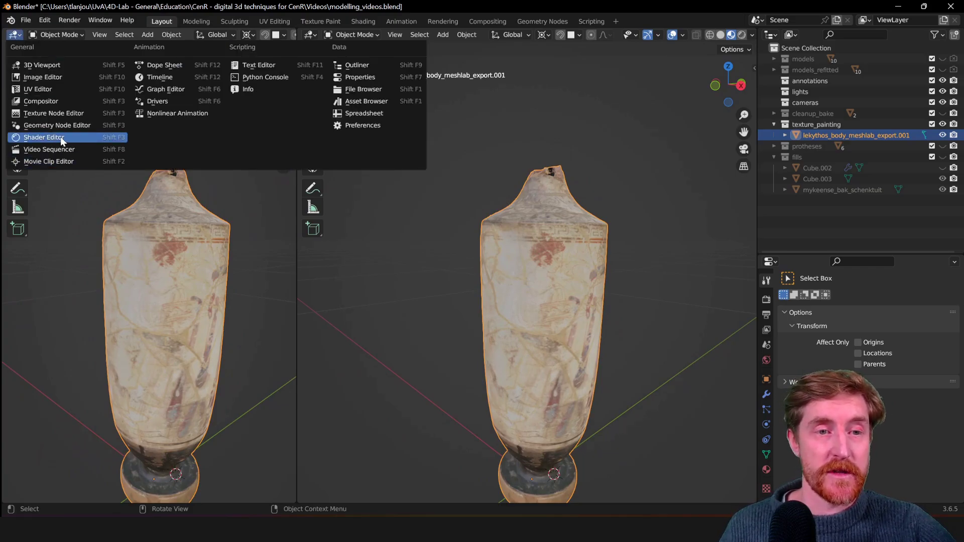
pyautogui.click(44, 137)
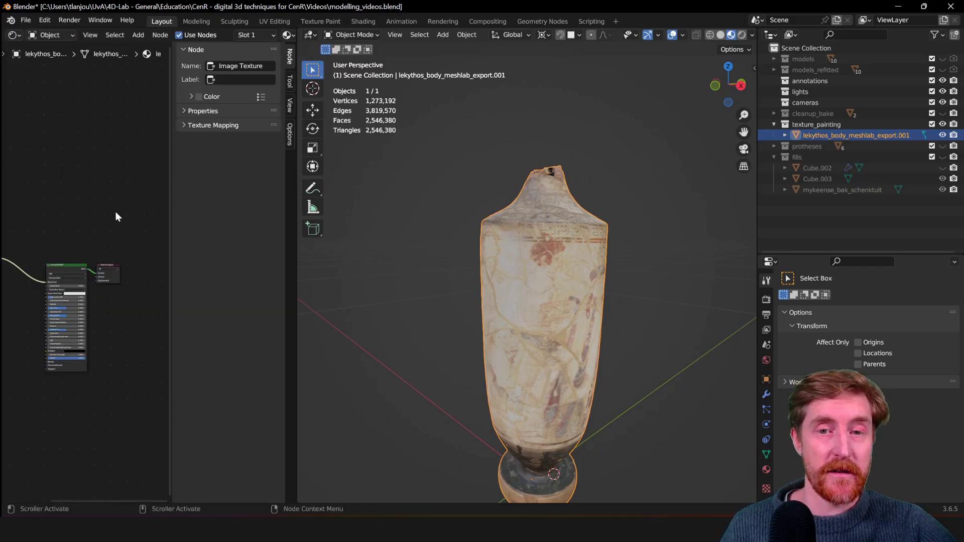
# Hide the Shader Editor sidebar and split it into two stacked node editors.
pyautogui.press('n')
pyautogui.scroll(2, 125, 158)
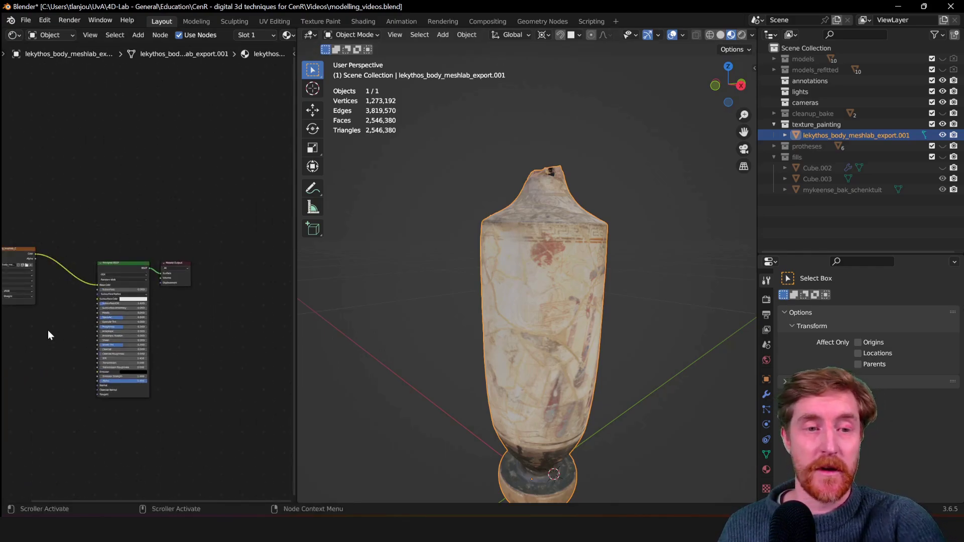
pyautogui.scroll(1, 48, 329)
pyautogui.scroll(-2, 76, 324)
pyautogui.scroll(3, 99, 236)
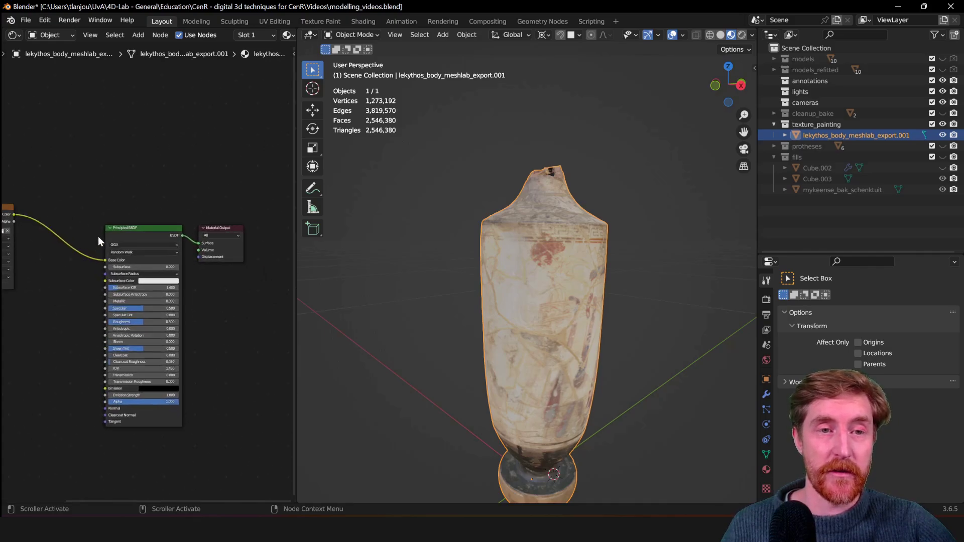
pyautogui.moveTo(4, 27); pyautogui.dragTo(5, 257)
# Turn the top editor into an Image Editor showing the lekythos texture atlas.
pyautogui.click(16, 37)
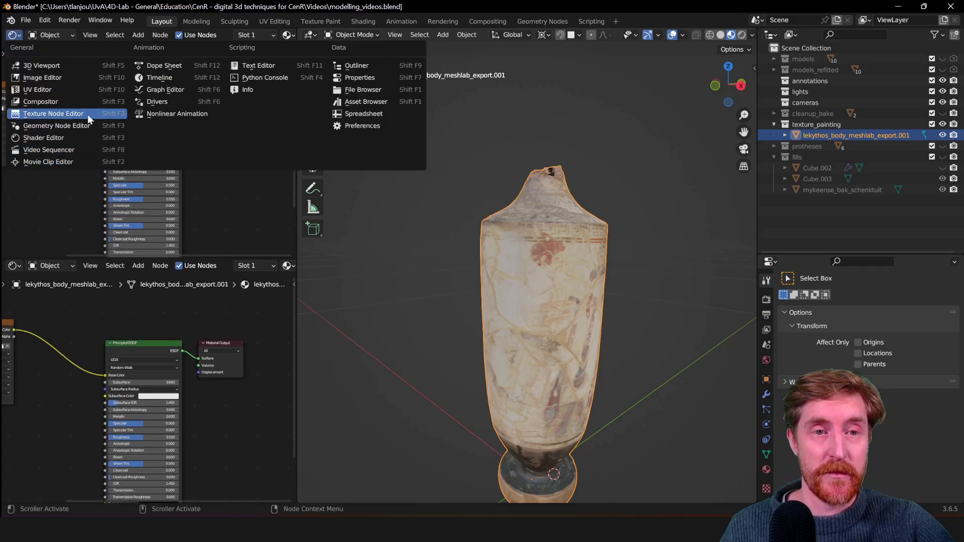
pyautogui.click(39, 78)
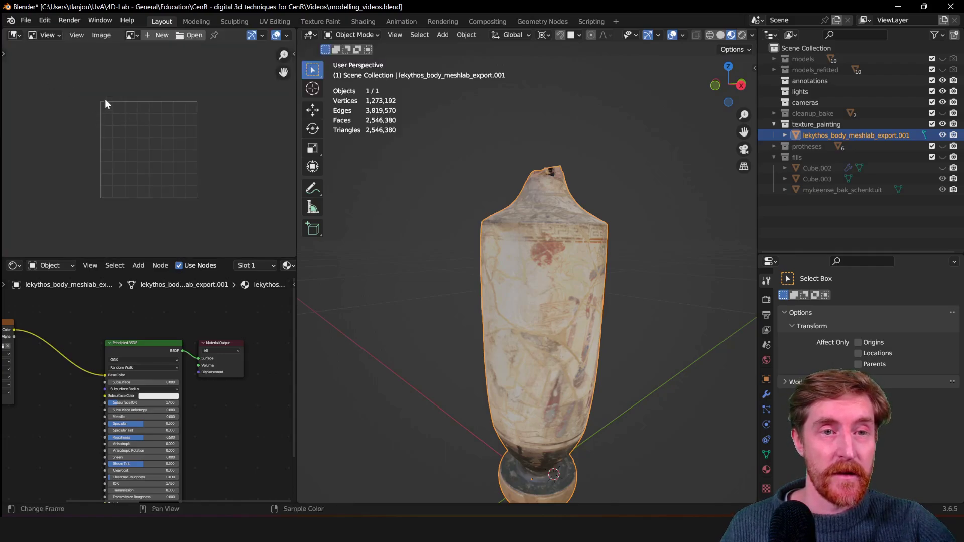
pyautogui.click(132, 35)
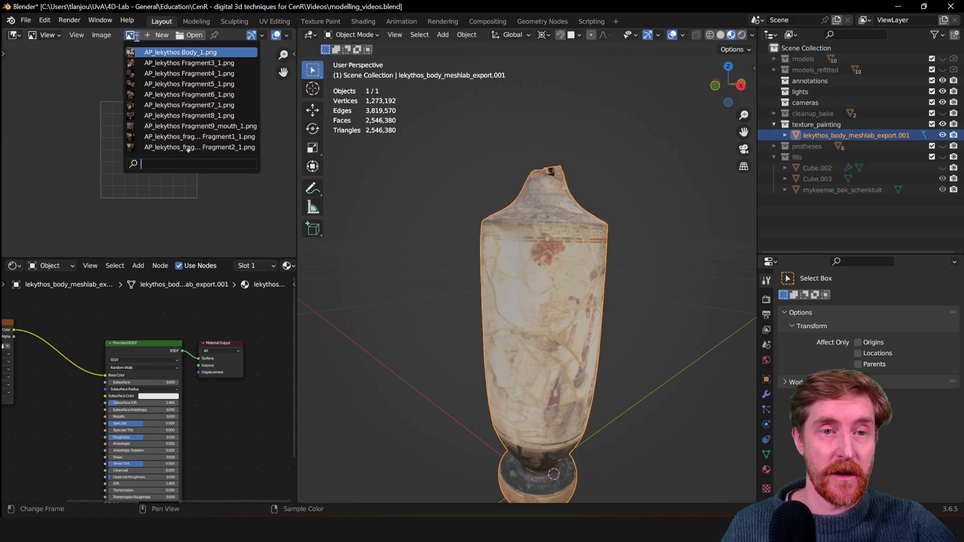
pyautogui.click(177, 53)
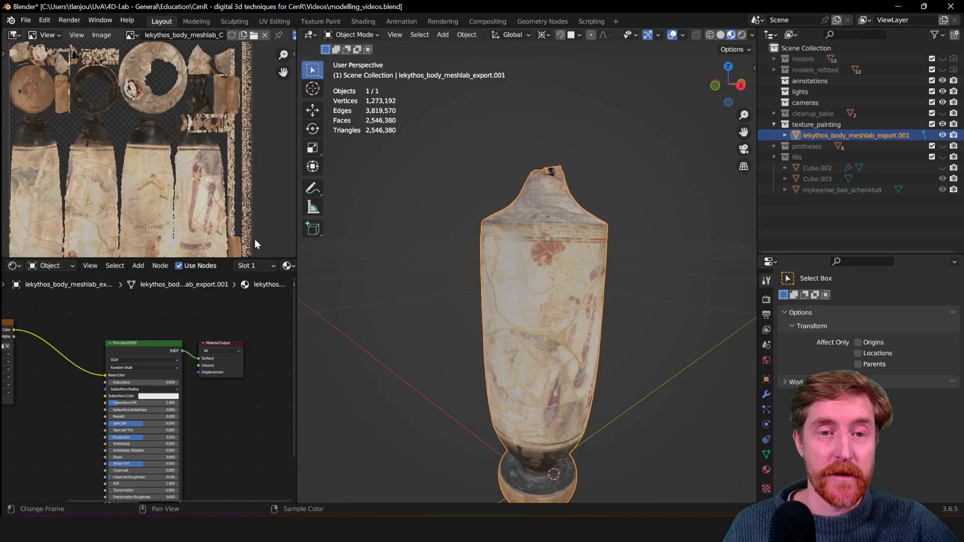
# Drag the area borders to widen the 3D view so the vase appears larger.
pyautogui.moveTo(294, 241); pyautogui.dragTo(357, 245)
pyautogui.moveTo(207, 256)
pyautogui.mouseDown()
pyautogui.moveTo(207, 301)
pyautogui.moveTo(206, 261)
pyautogui.mouseUp()
pyautogui.moveTo(355, 188); pyautogui.dragTo(59, 201)
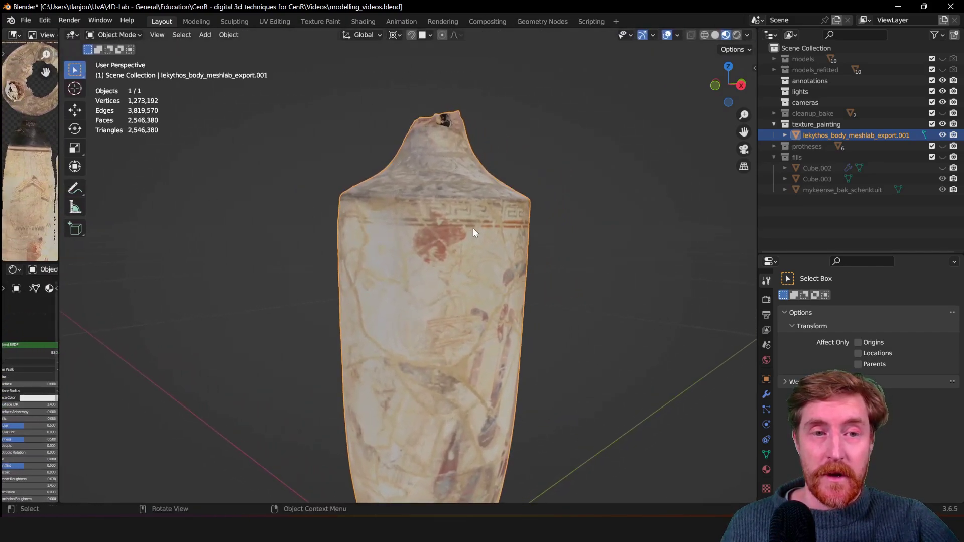
pyautogui.moveTo(475, 224); pyautogui.dragTo(459, 220, button='middle')
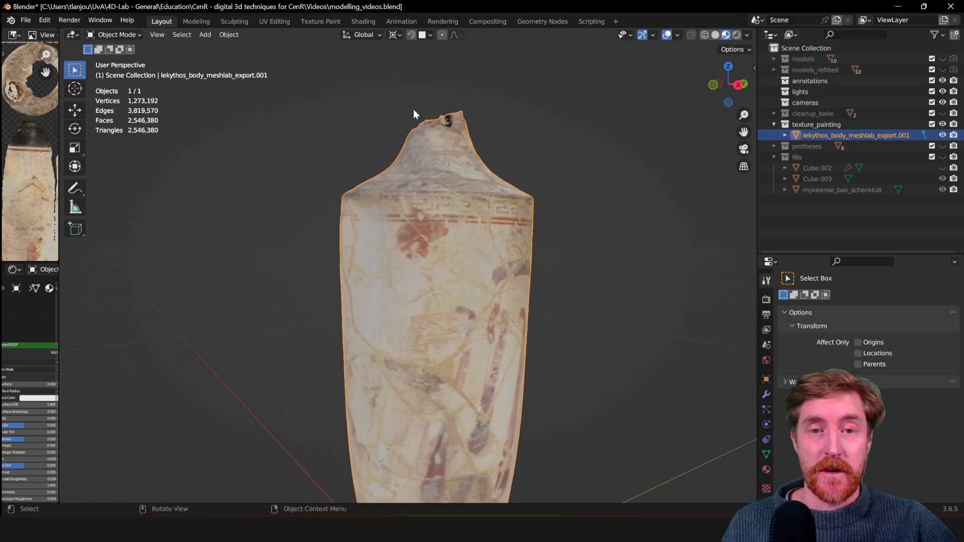
pyautogui.scroll(3, 483, 180)
pyautogui.scroll(-2, 480, 190)
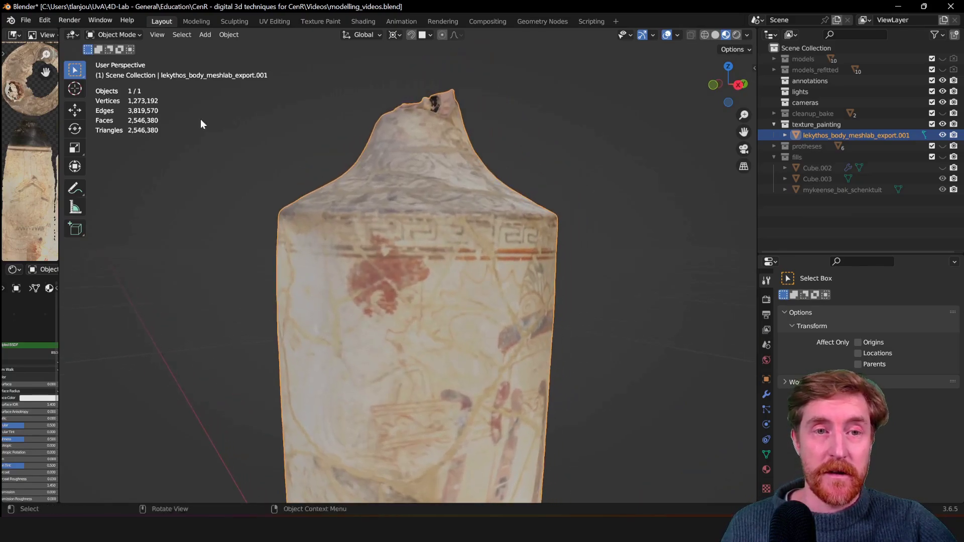
pyautogui.click(103, 35)
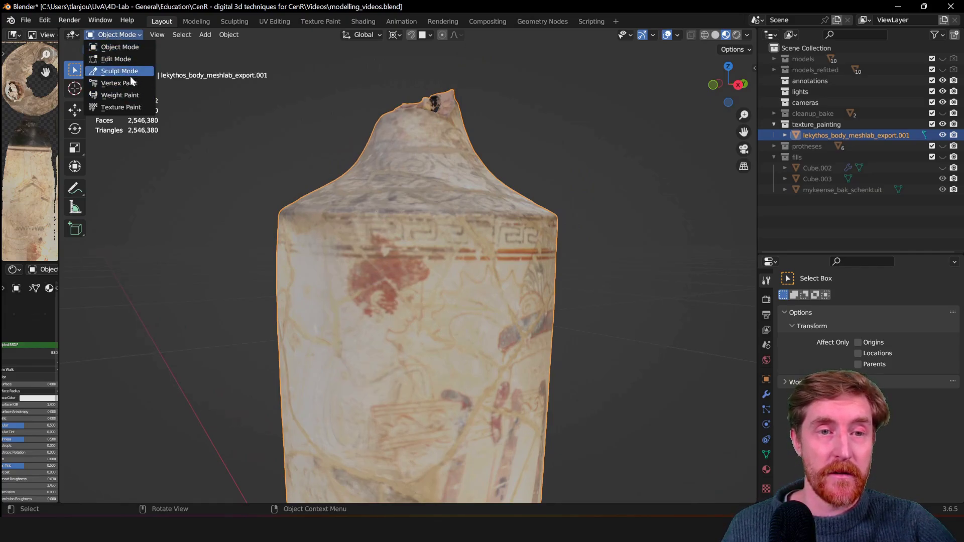
# Switch the vase to Texture Paint mode and paint a red wavy stroke across its upper body.
pyautogui.click(133, 107)
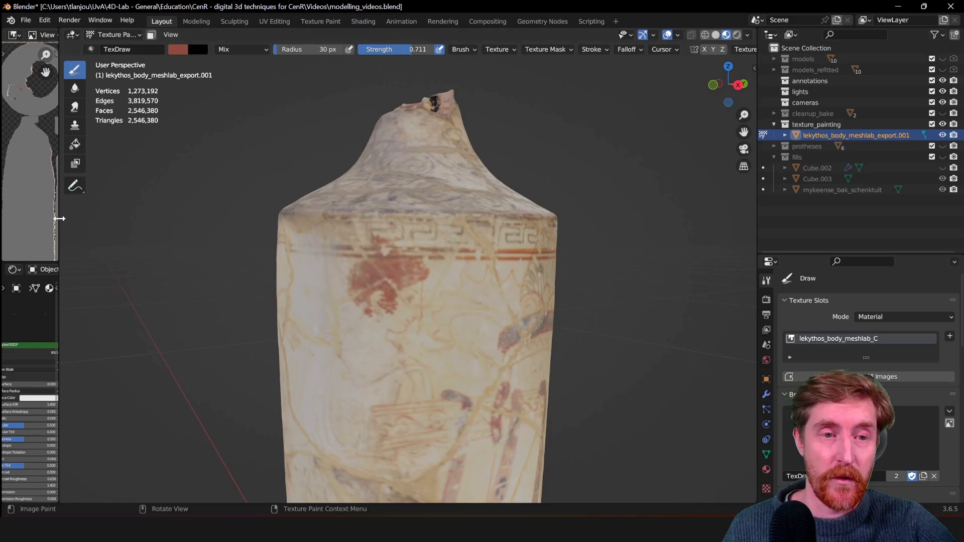
pyautogui.moveTo(64, 220); pyautogui.dragTo(242, 219)
pyautogui.moveTo(508, 283); pyautogui.dragTo(583, 319)
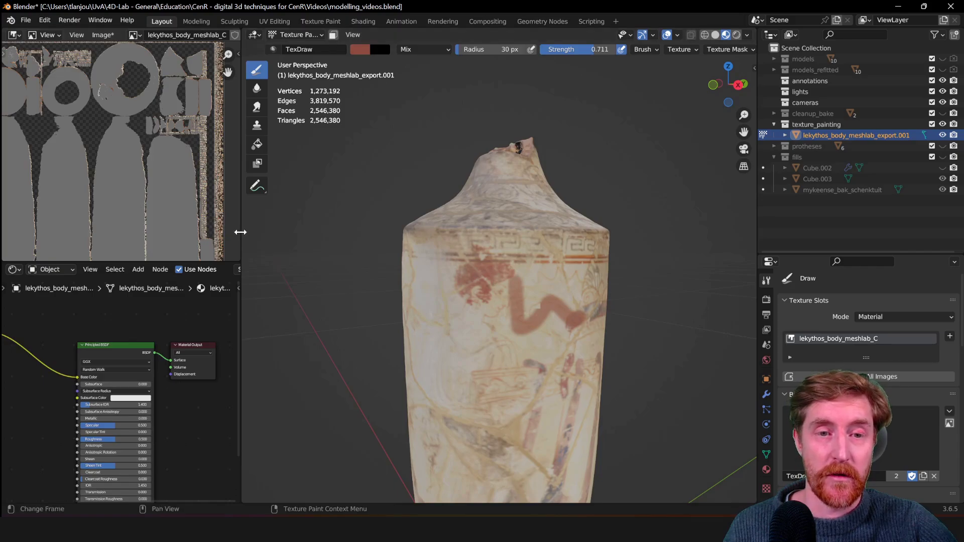
# Widen the image and node editors further and show the Image Editor's View menu.
pyautogui.moveTo(240, 232); pyautogui.dragTo(354, 232)
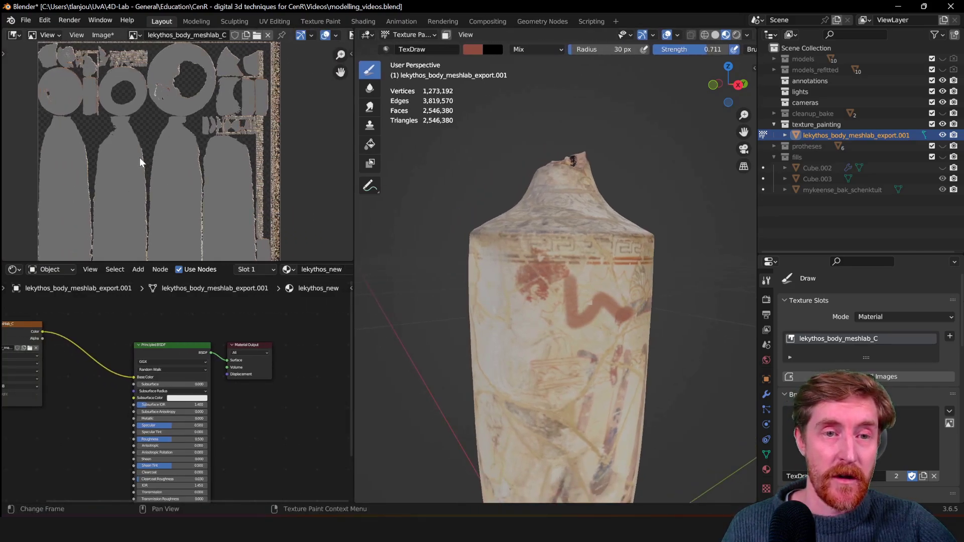
pyautogui.scroll(4, 144, 161)
pyautogui.scroll(-3, 144, 160)
pyautogui.click(76, 36)
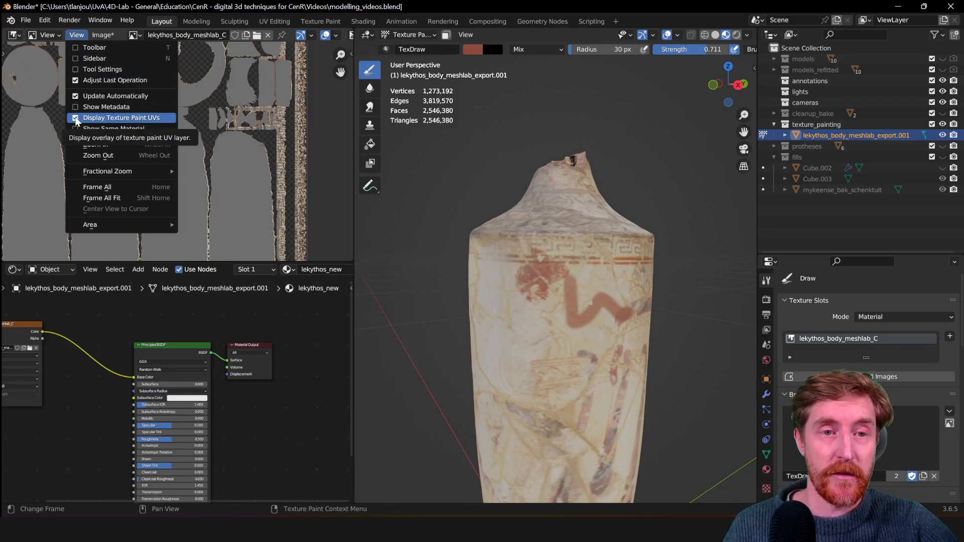
# Turn off Display Texture Paint UVs and set the Image Editor to Paint mode.
pyautogui.click(76, 118)
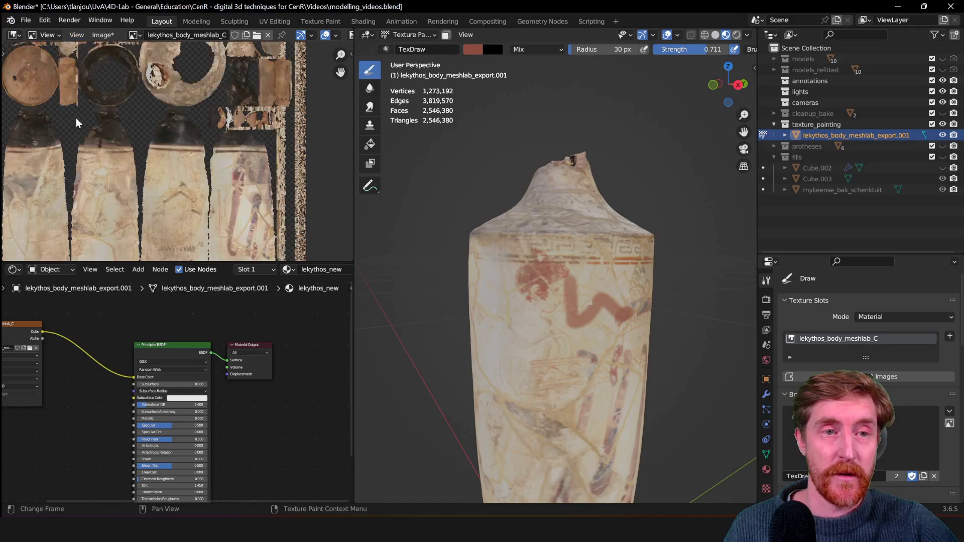
pyautogui.click(32, 36)
pyautogui.click(50, 61)
# Paint a red W stroke on the texture and orbit the vase to inspect it.
pyautogui.scroll(2, 154, 164)
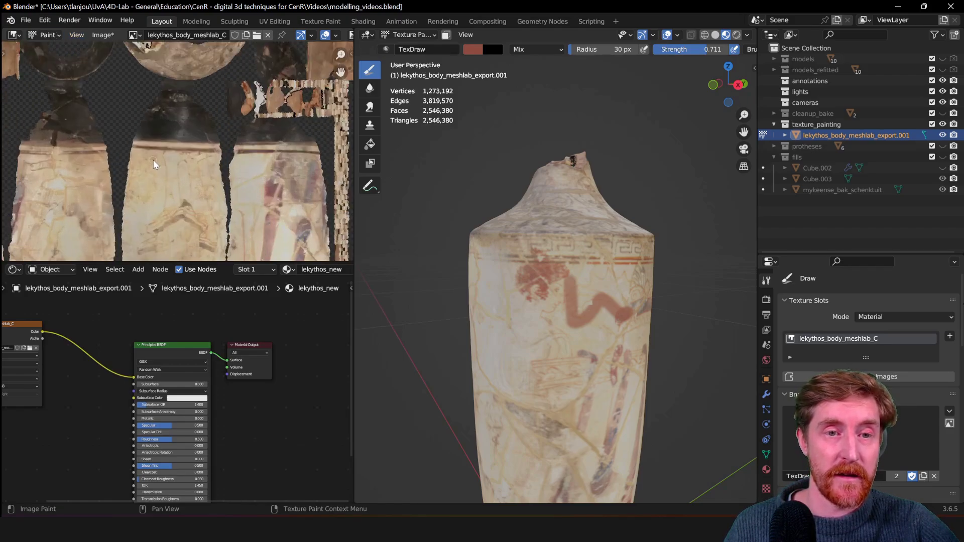
pyautogui.scroll(2, 154, 164)
pyautogui.moveTo(151, 147)
pyautogui.mouseDown()
pyautogui.moveTo(168, 190)
pyautogui.moveTo(196, 196)
pyautogui.moveTo(219, 163)
pyautogui.mouseUp()
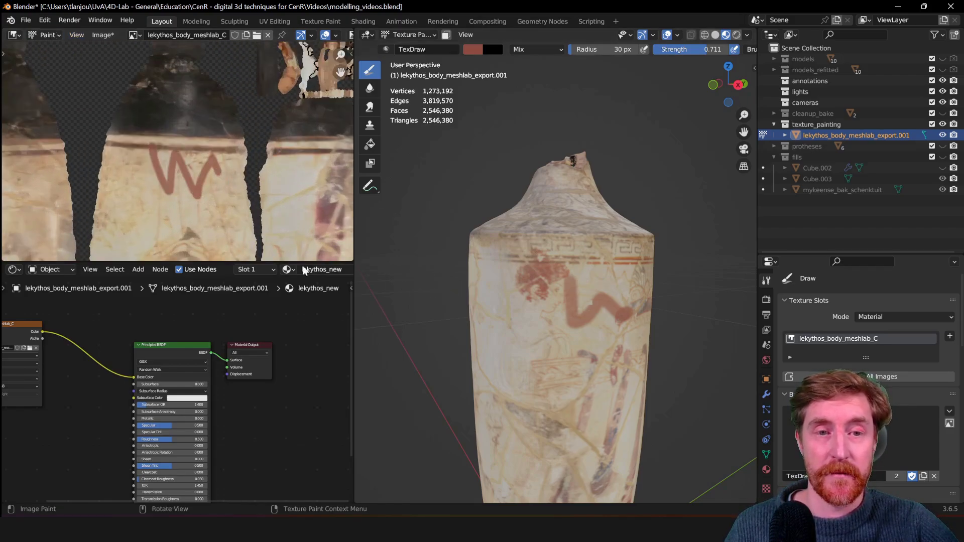
pyautogui.moveTo(621, 243); pyautogui.dragTo(546, 387, button='middle')
pyautogui.scroll(-3, 577, 356)
pyautogui.scroll(3, 546, 387)
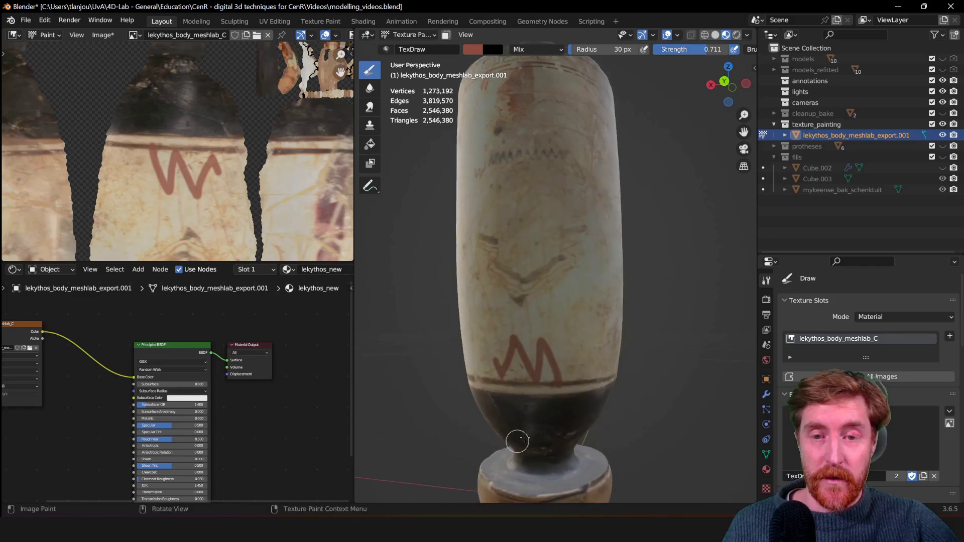
# Orbit and zoom the vase to confirm only the restored red figure lines remain.
pyautogui.moveTo(495, 301)
pyautogui.mouseDown(button='middle')
pyautogui.moveTo(570, 301)
pyautogui.moveTo(479, 201)
pyautogui.moveTo(491, 282)
pyautogui.mouseUp(button='middle')
pyautogui.scroll(-3, 570, 301)
pyautogui.scroll(5, 491, 282)
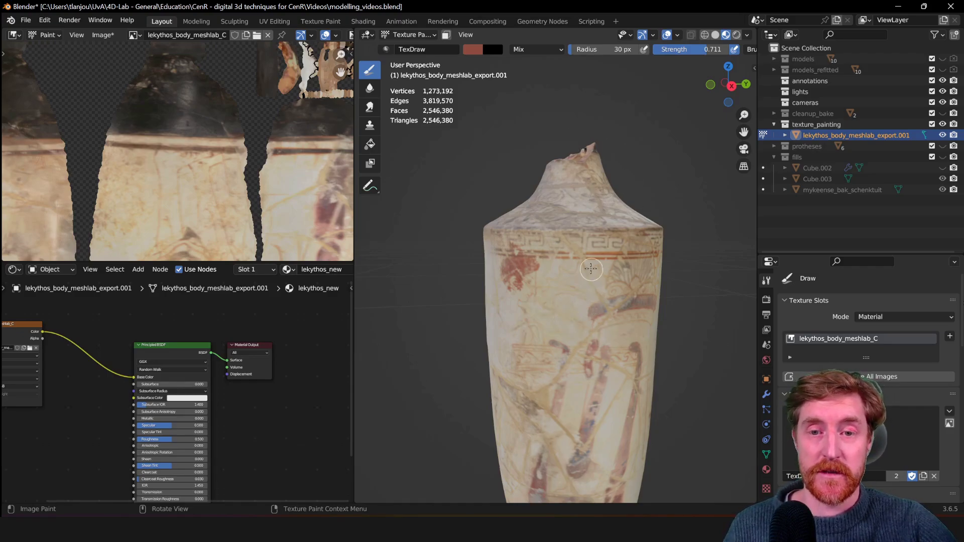
pyautogui.scroll(5, 590, 268)
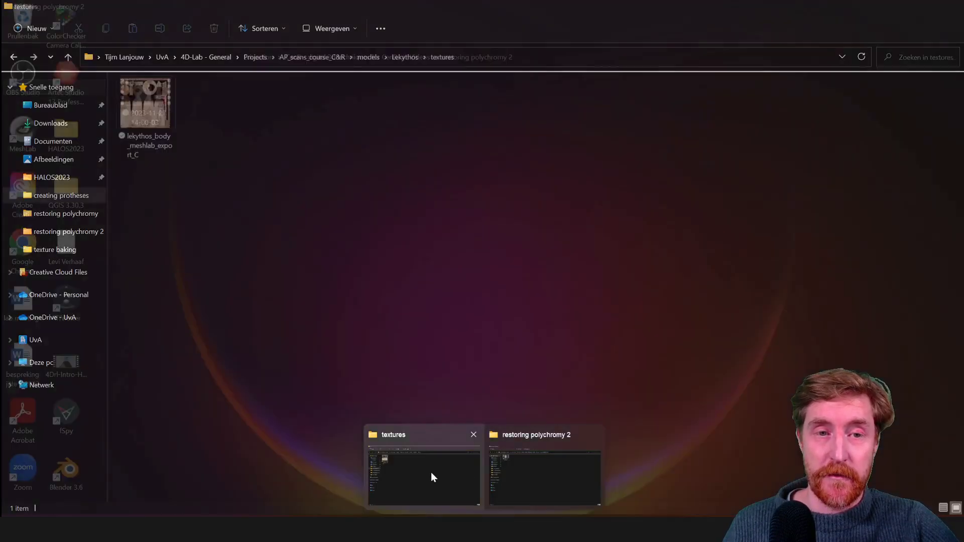
# Duplicate the lekythos texture image in the textures folder.
pyautogui.click(431, 474)
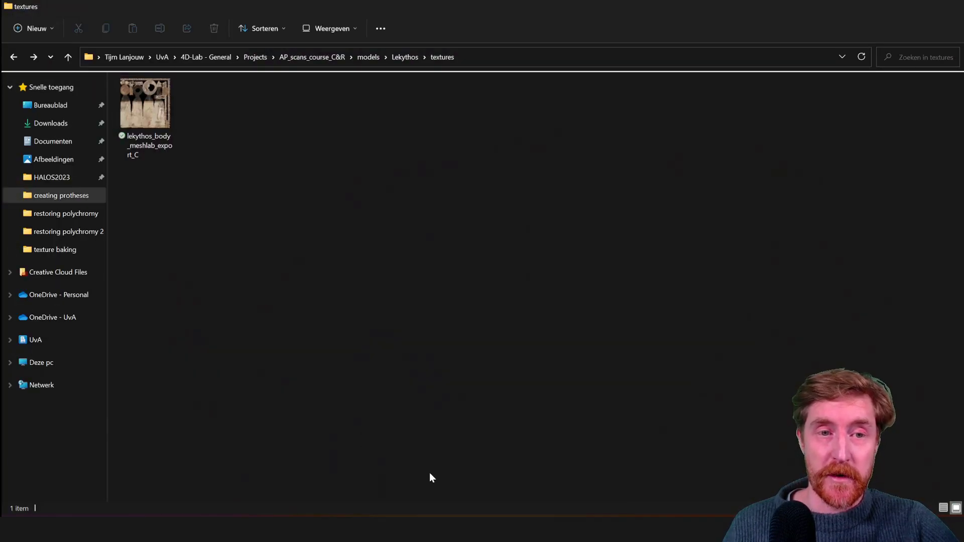
pyautogui.click(171, 125)
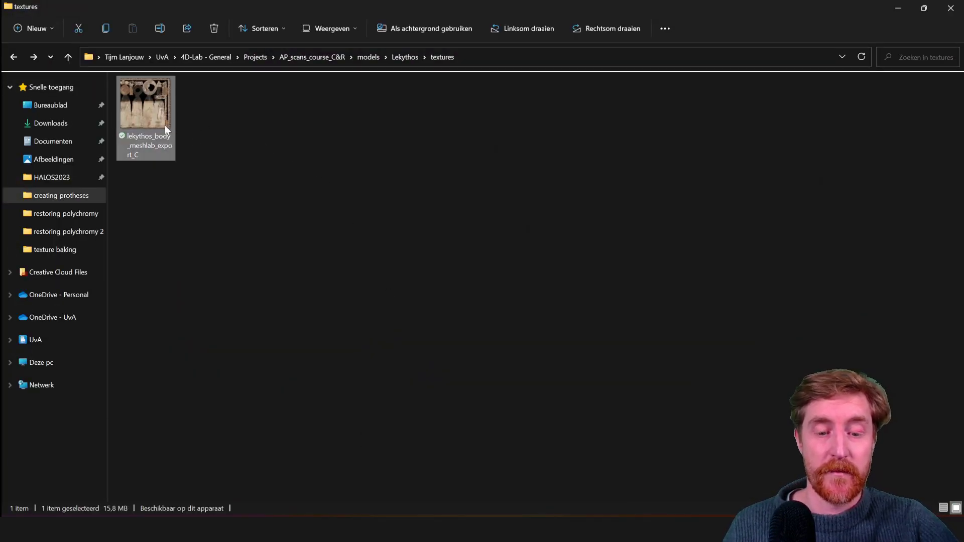
pyautogui.hotkey('ctrl', 'c')
pyautogui.click(290, 131)
pyautogui.hotkey('ctrl', 'v')
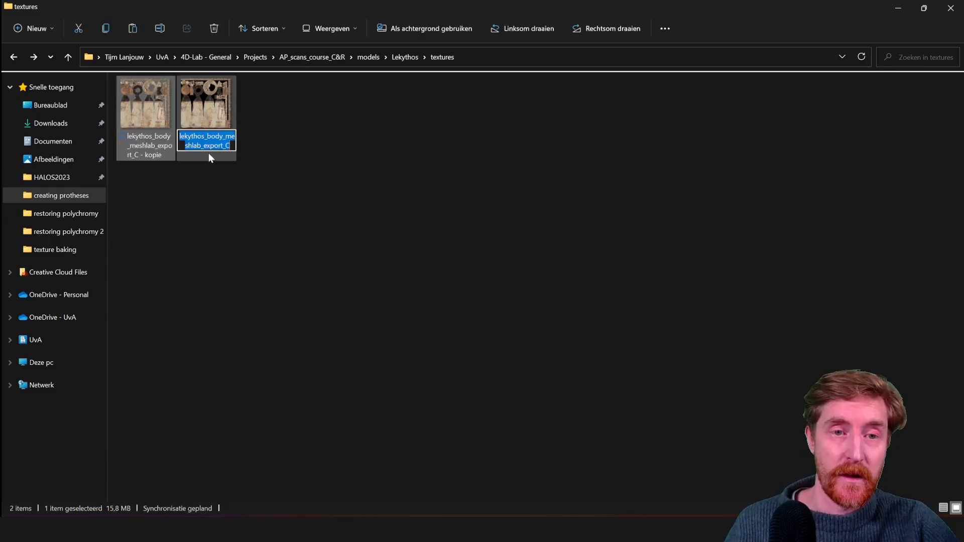
# Rename the copy to lekythos_body_meshlab_export_C_painted.
pyautogui.click(160, 158)
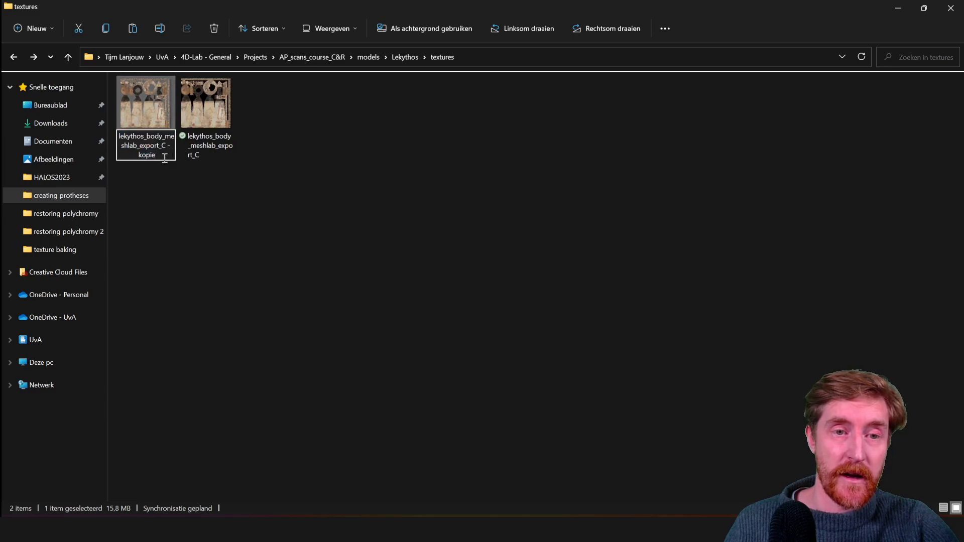
pyautogui.hotkey('ctrl', 'a')
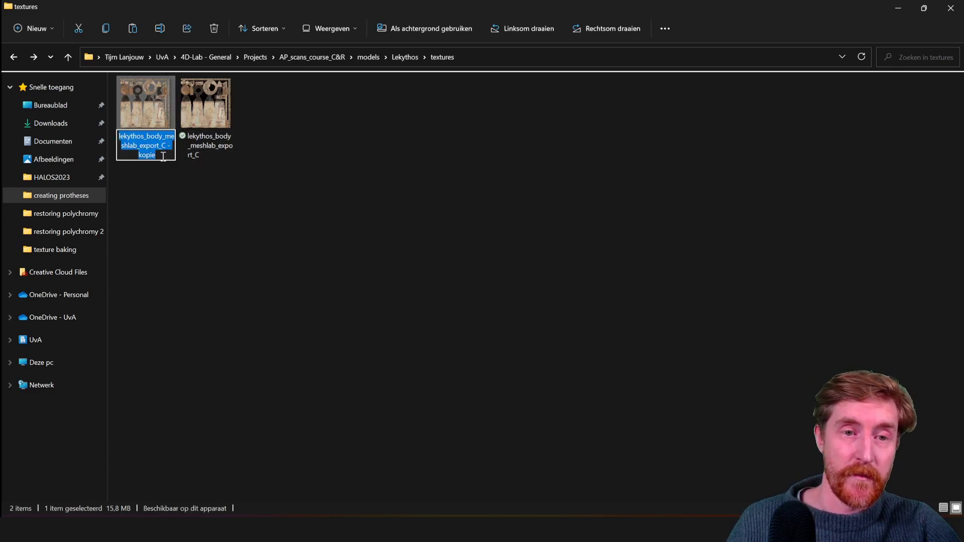
pyautogui.click(163, 156)
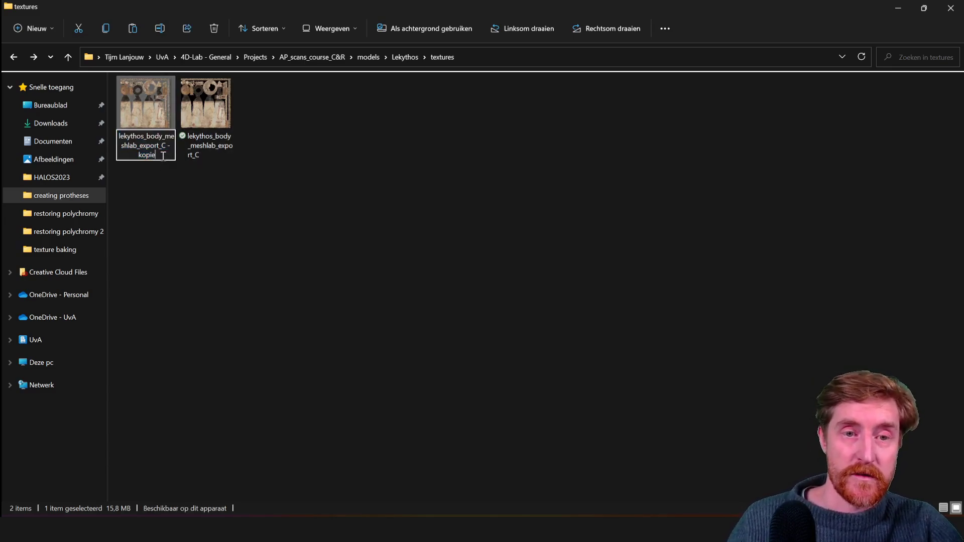
pyautogui.press('BackSpace')
pyautogui.press('BackSpace')
pyautogui.press('BackSpace')
pyautogui.press('BackSpace')
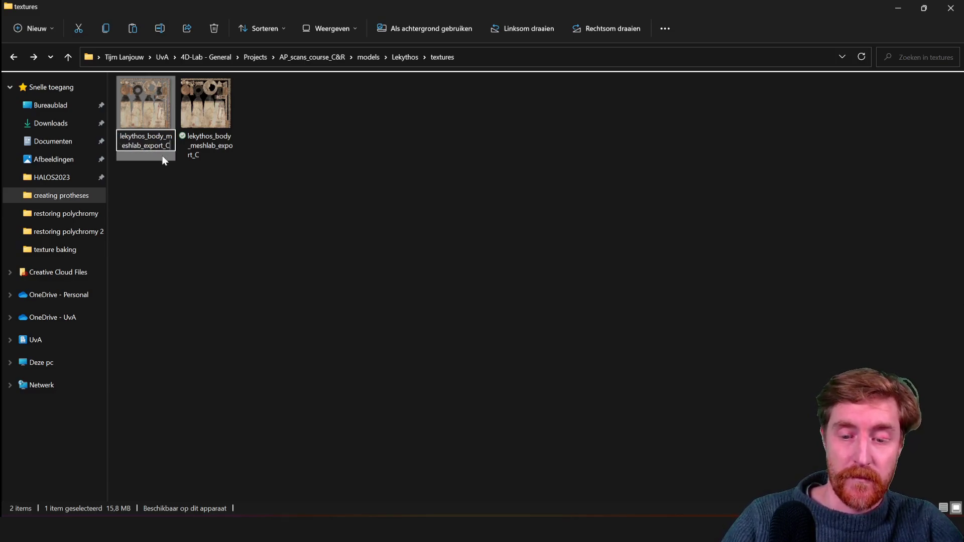
pyautogui.write('_painted')
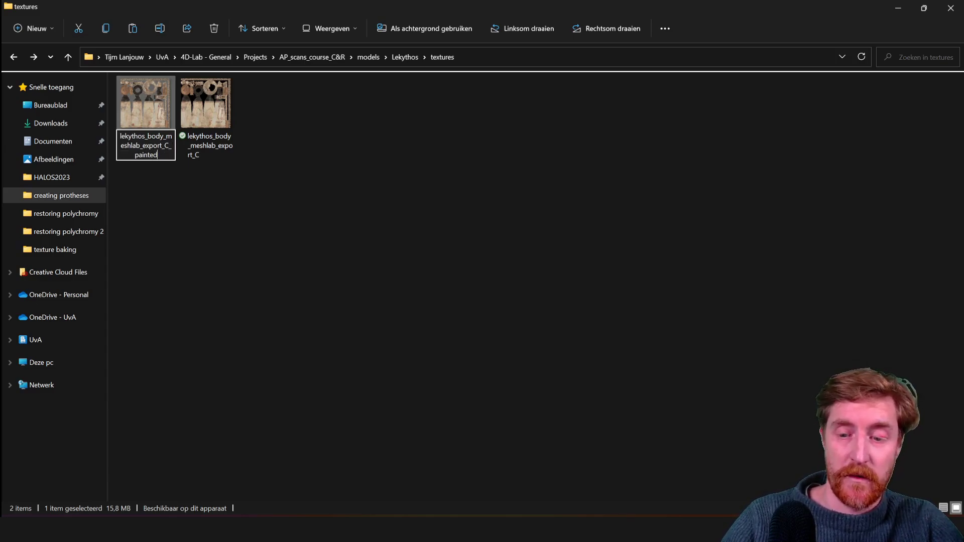
pyautogui.press('Return')
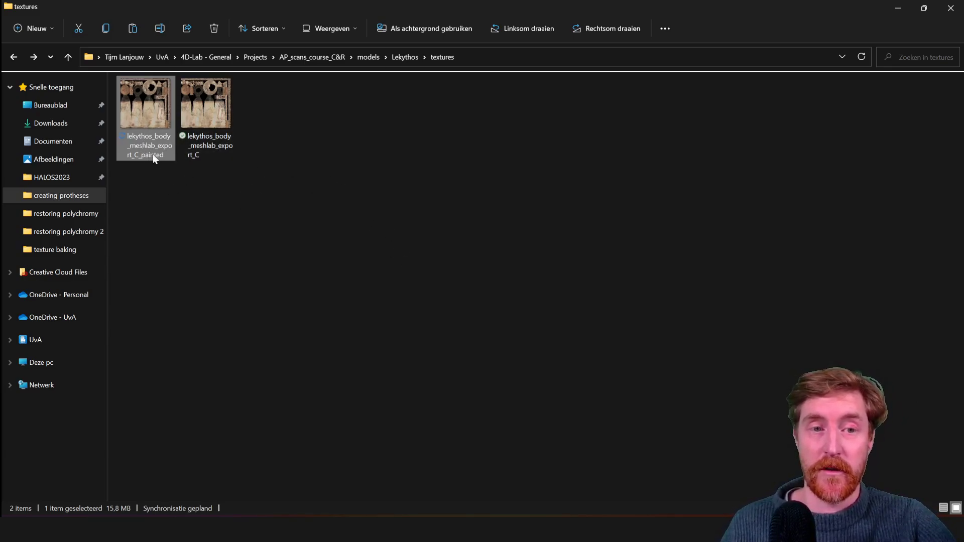
pyautogui.click(924, 8)
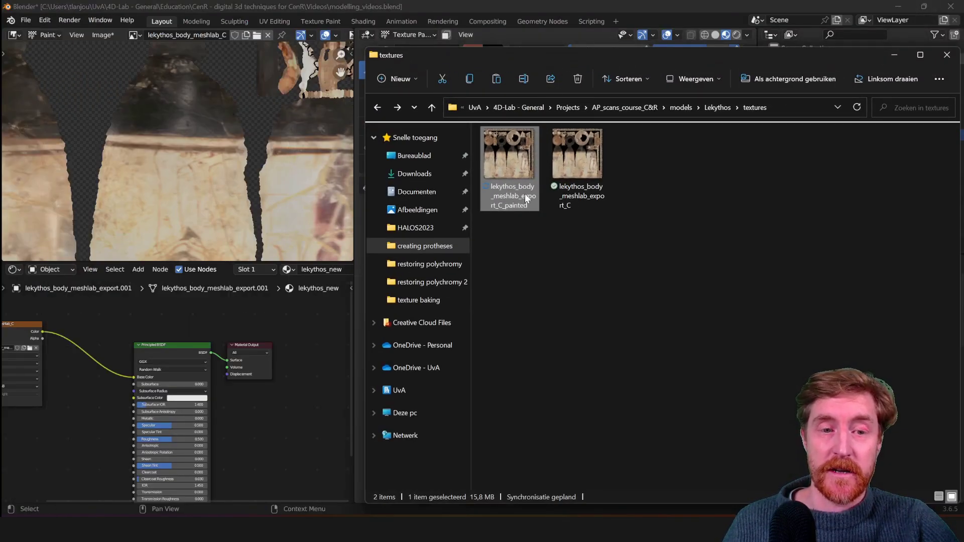
# Disconnect the original image texture from the material's Base Color.
pyautogui.click(439, 8)
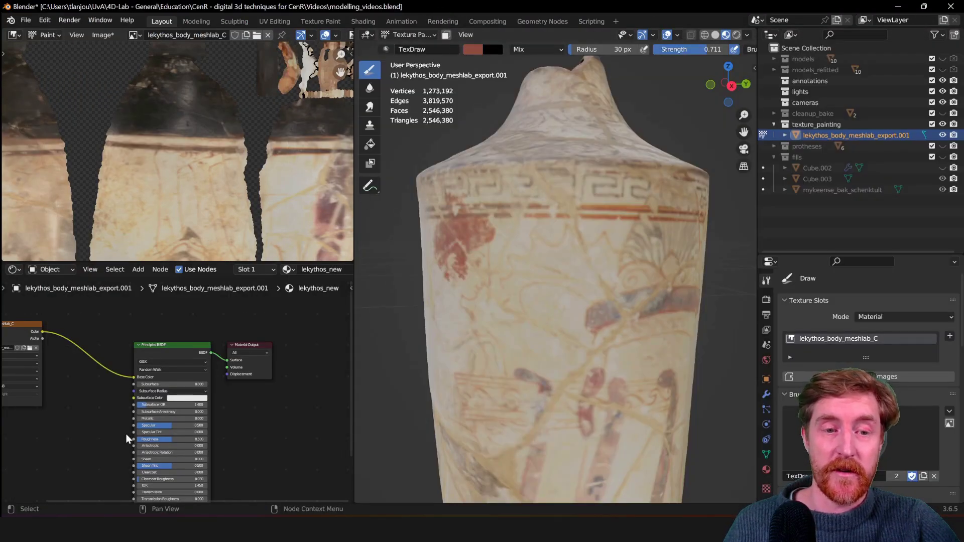
pyautogui.moveTo(86, 411); pyautogui.dragTo(261, 380, button='middle')
pyautogui.moveTo(271, 389); pyautogui.dragTo(185, 330)
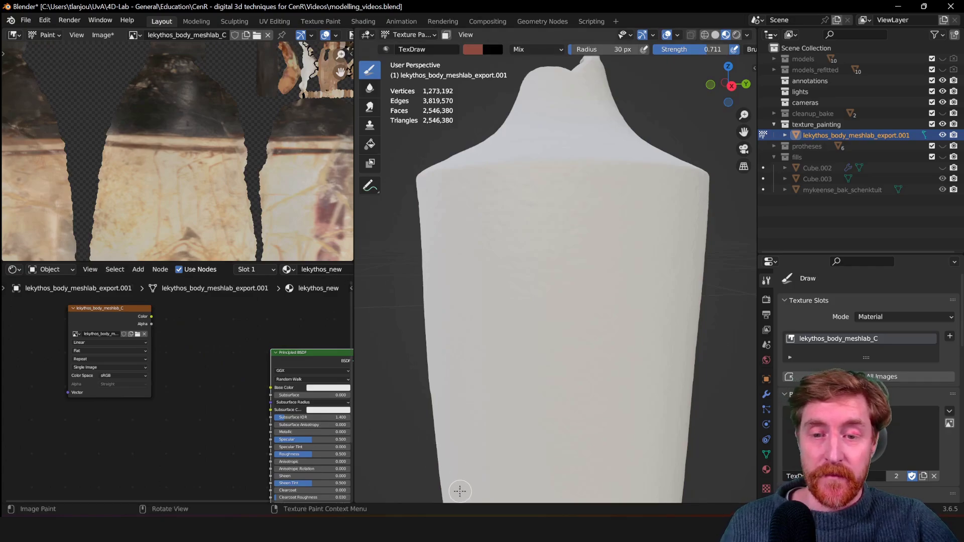
# Add the _painted texture file from Explorer as a new image node.
pyautogui.moveTo(467, 530)
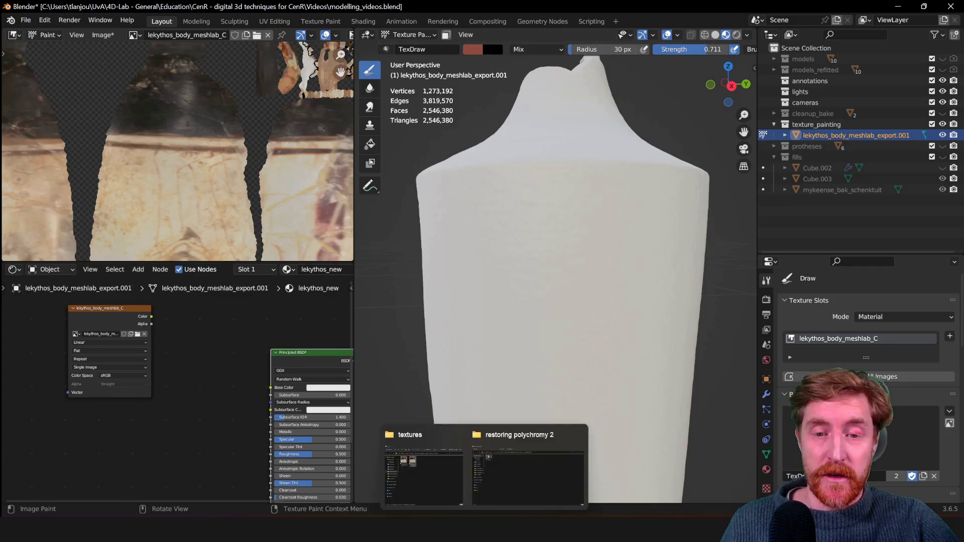
pyautogui.click(425, 496)
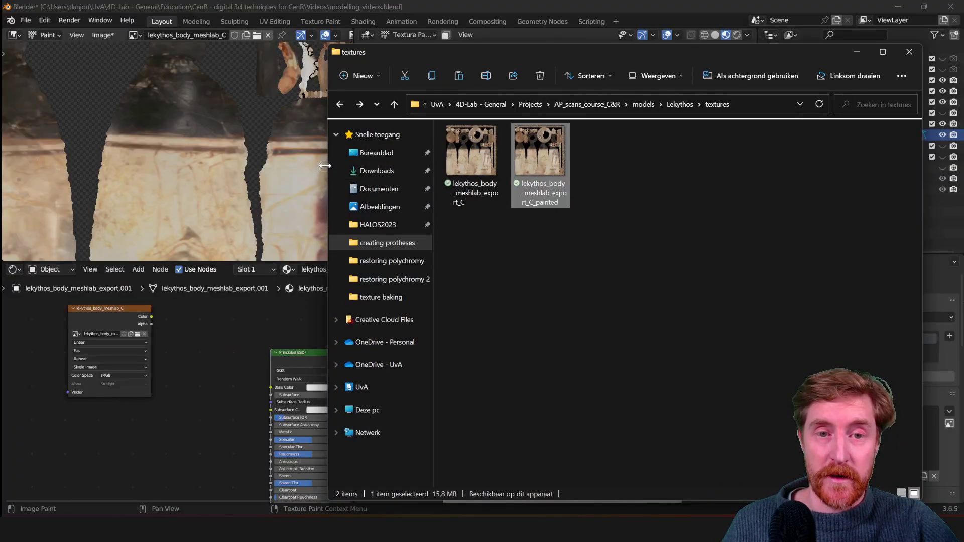
pyautogui.moveTo(325, 166); pyautogui.dragTo(418, 170)
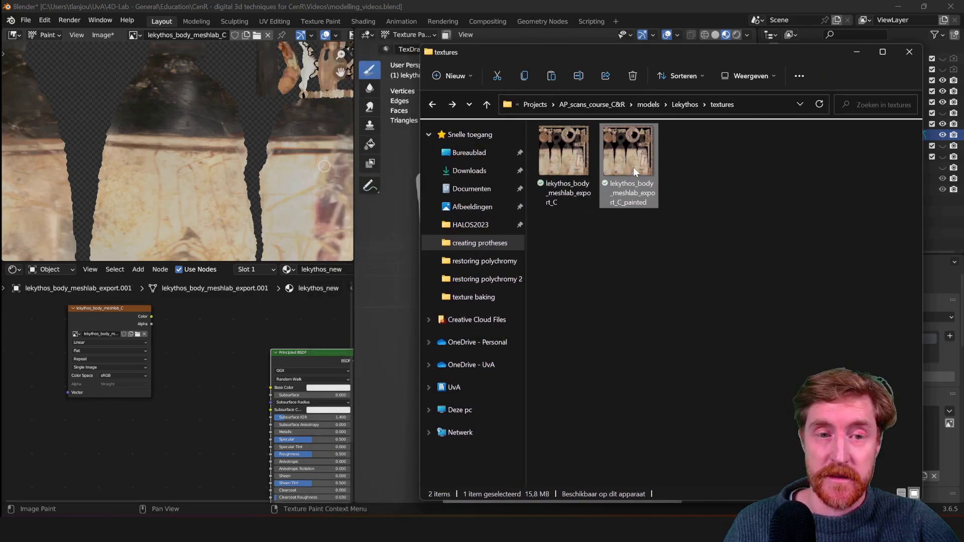
pyautogui.moveTo(164, 421); pyautogui.dragTo(124, 425)
pyautogui.moveTo(152, 502); pyautogui.dragTo(175, 465, button='middle')
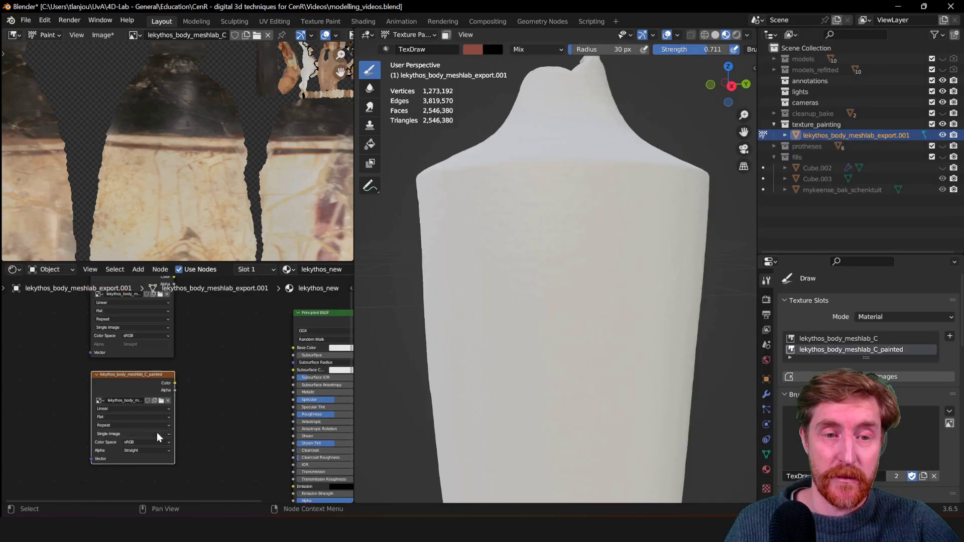
pyautogui.scroll(4, 141, 388)
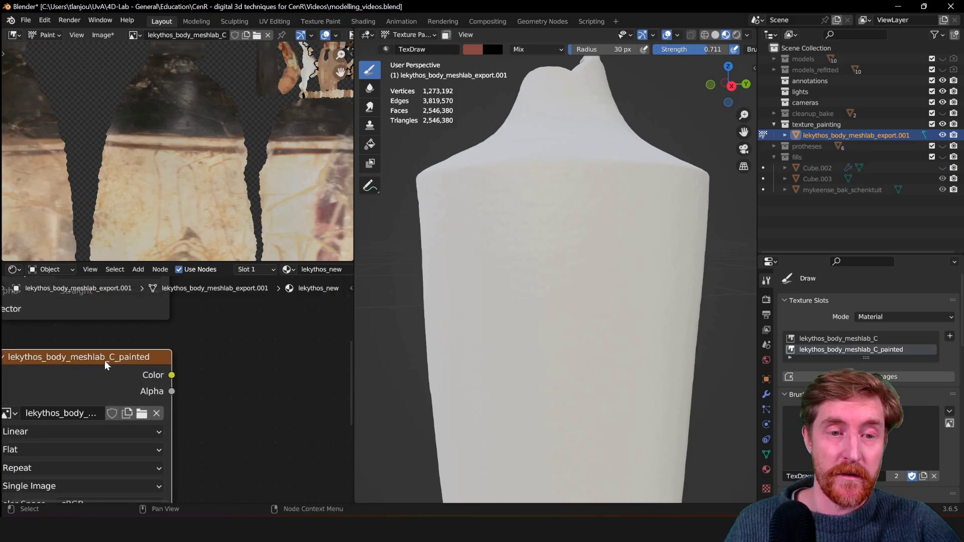
pyautogui.scroll(-4, 211, 366)
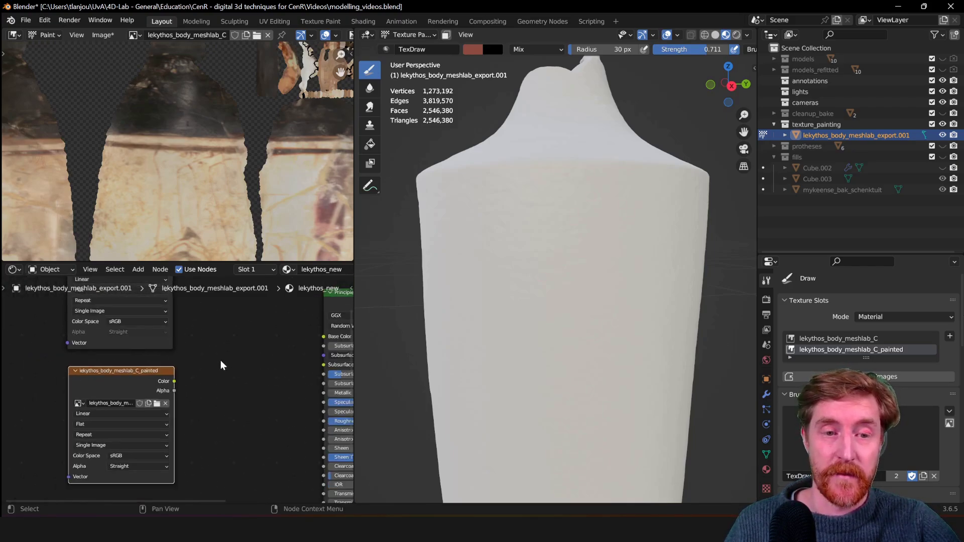
# Connect the painted texture's Color to Base Color and enlarge the 3D viewport.
pyautogui.moveTo(112, 410); pyautogui.dragTo(261, 364)
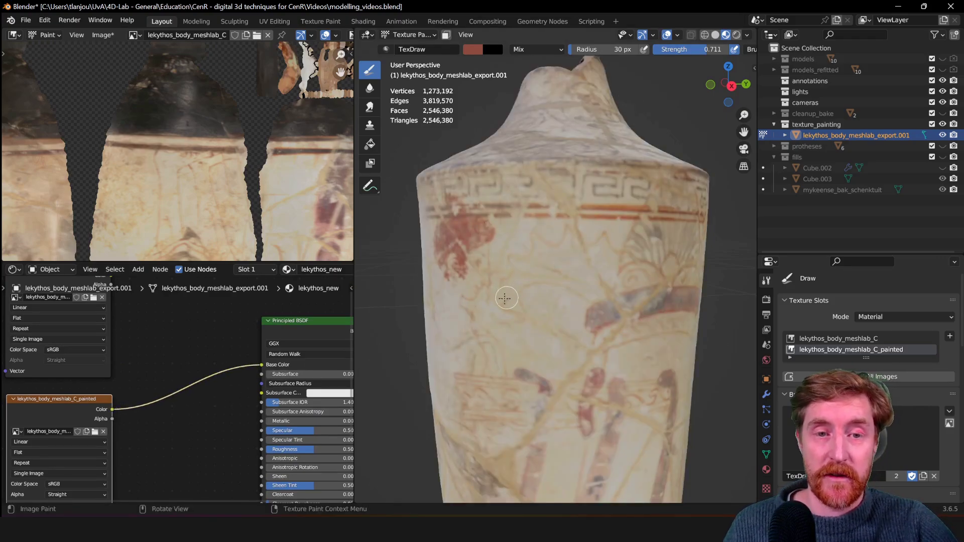
pyautogui.moveTo(147, 328); pyautogui.dragTo(177, 317, button='middle')
pyautogui.scroll(-2, 378, 256)
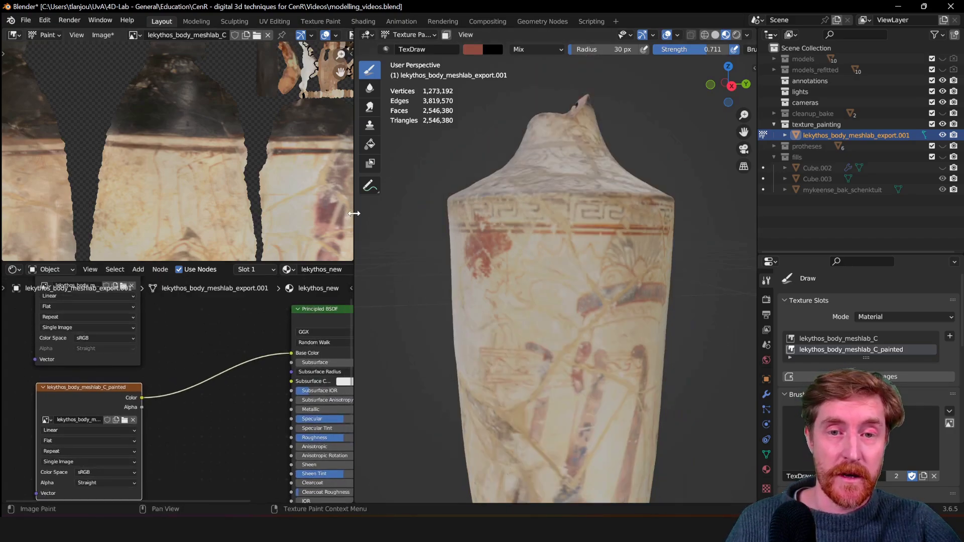
pyautogui.moveTo(354, 214); pyautogui.dragTo(81, 224)
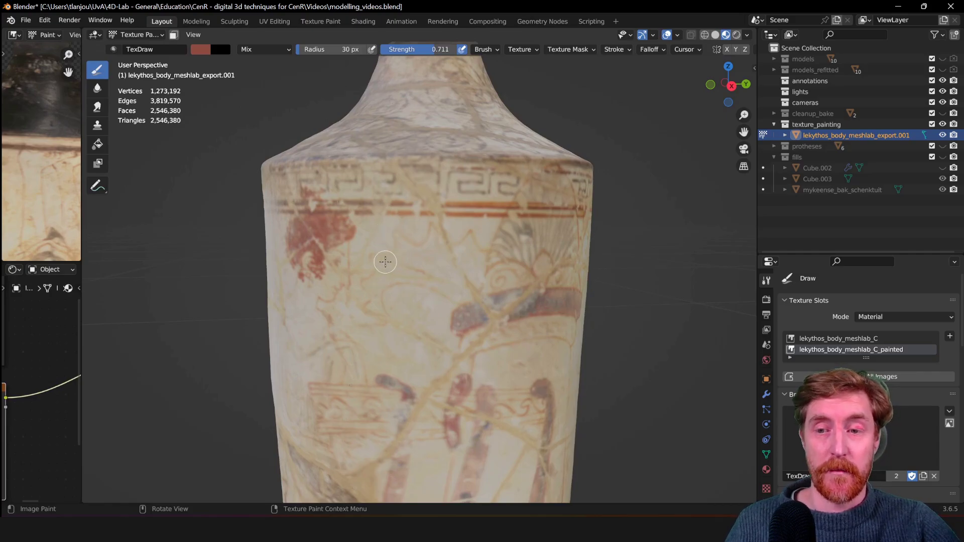
pyautogui.scroll(-3, 355, 251)
pyautogui.moveTo(355, 251); pyautogui.dragTo(381, 252, button='middle')
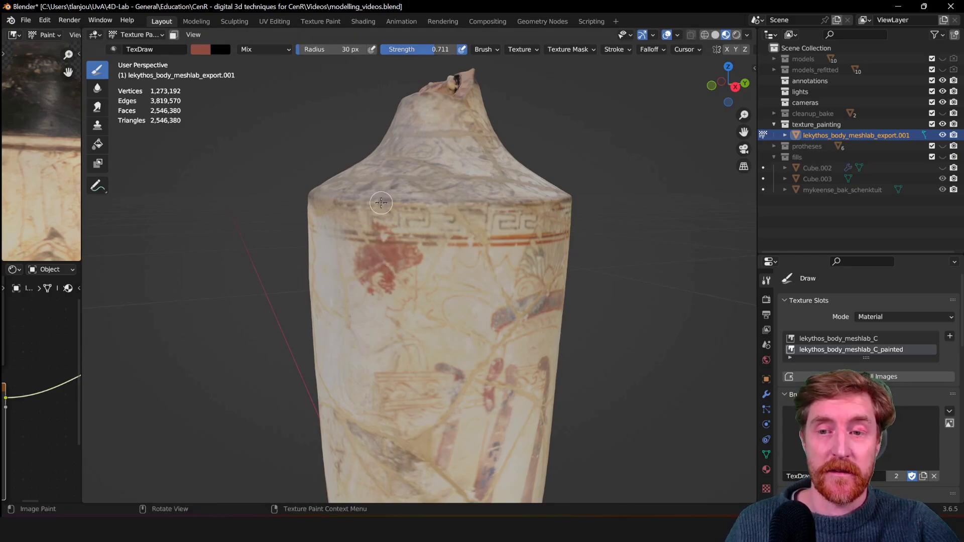
pyautogui.scroll(2, 380, 203)
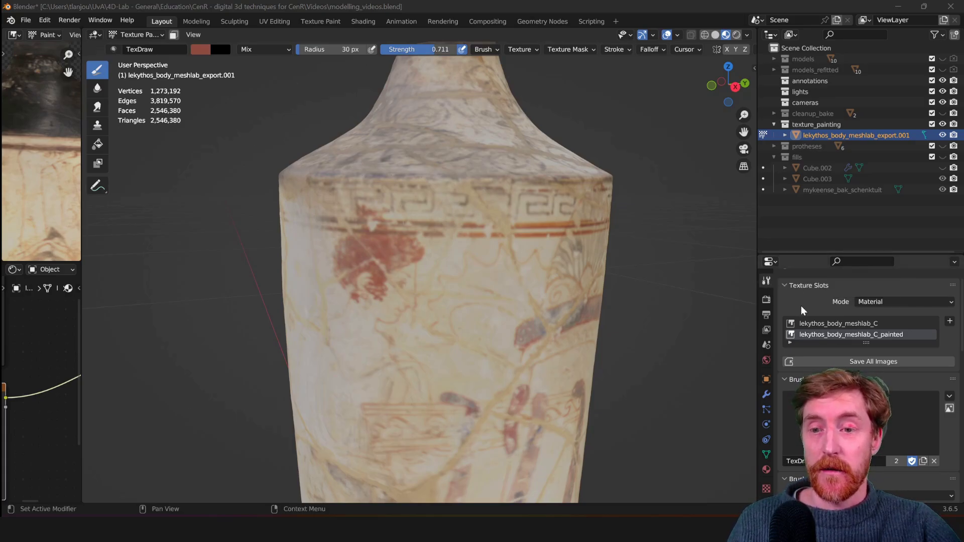
pyautogui.click(818, 325)
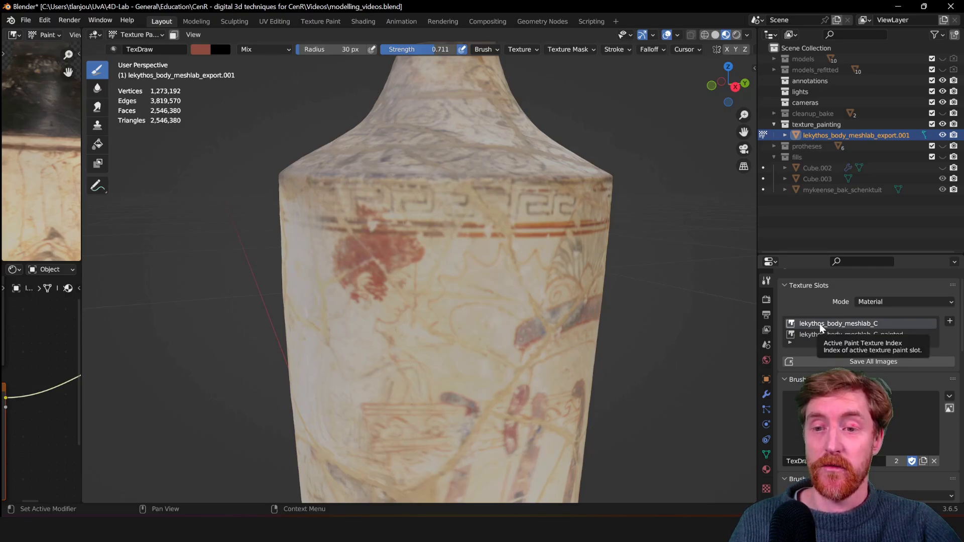
pyautogui.click(828, 334)
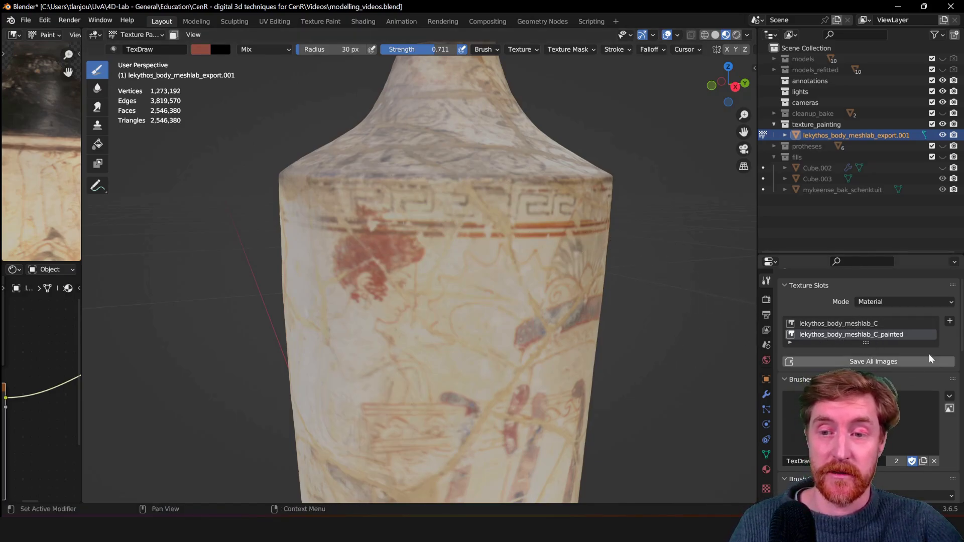
# Set brush Strength to 1.000 and paint a red test zigzag on the vase.
pyautogui.moveTo(643, 241); pyautogui.dragTo(622, 237, button='middle')
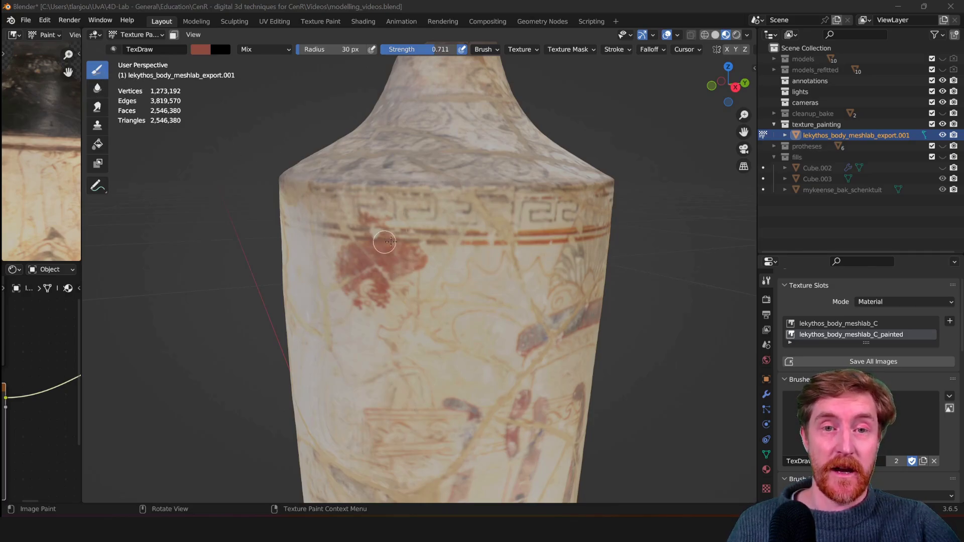
pyautogui.moveTo(430, 50); pyautogui.dragTo(455, 49)
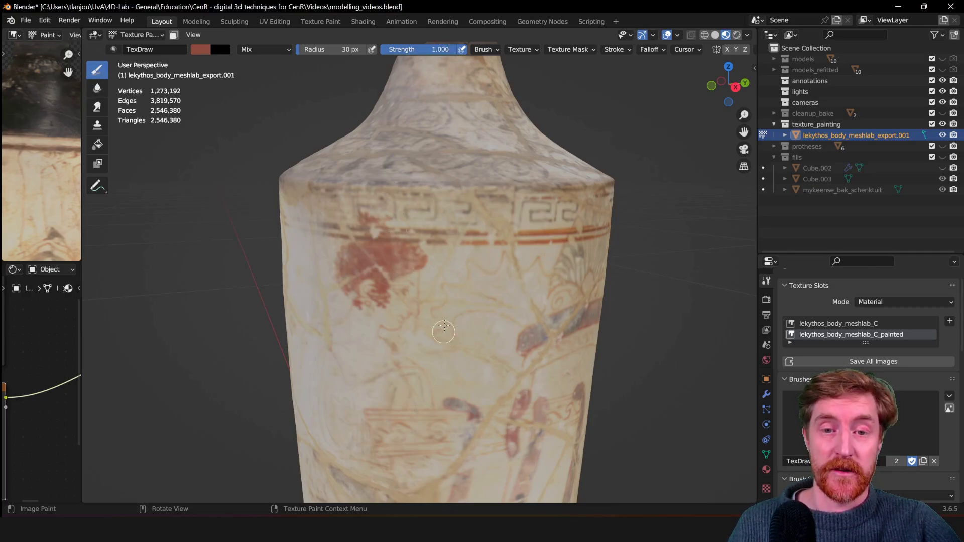
pyautogui.moveTo(450, 281)
pyautogui.mouseDown()
pyautogui.moveTo(415, 314)
pyautogui.moveTo(465, 322)
pyautogui.moveTo(457, 354)
pyautogui.moveTo(550, 389)
pyautogui.mouseUp()
pyautogui.moveTo(481, 333)
pyautogui.mouseDown(button='middle')
pyautogui.moveTo(500, 300)
pyautogui.moveTo(516, 85)
pyautogui.mouseUp(button='middle')
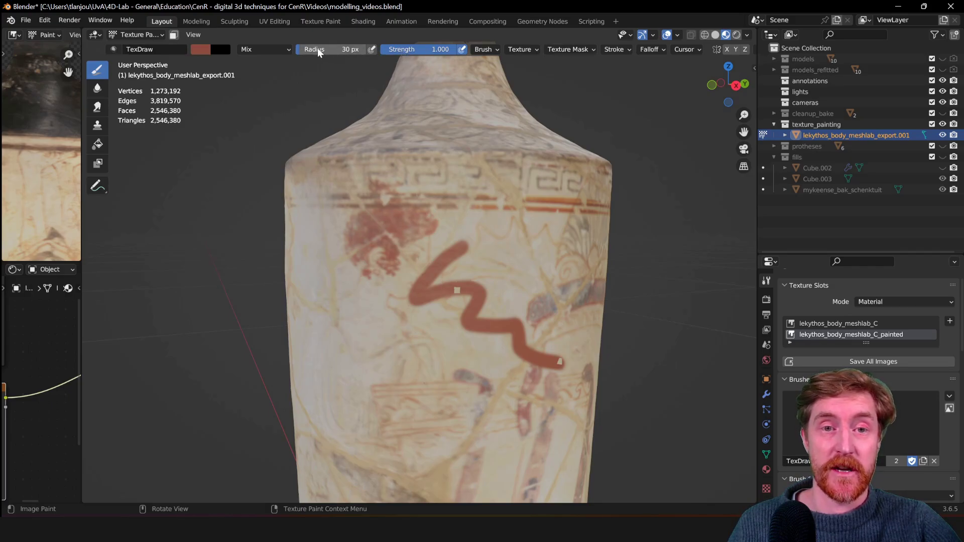
# Try a 125 px brush radius, undo the test zigzag, then set the radius to 45 px.
pyautogui.moveTo(318, 52); pyautogui.dragTo(352, 52)
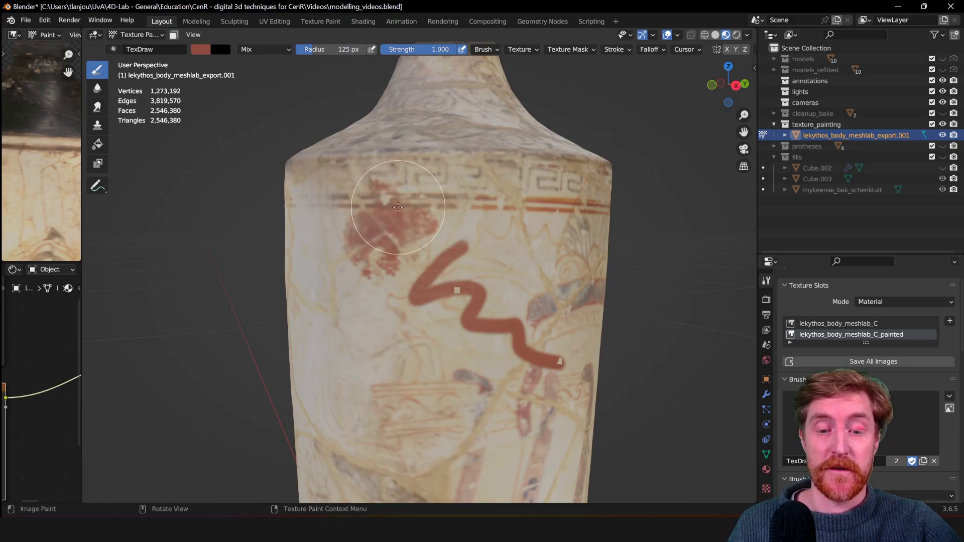
pyautogui.press('f')
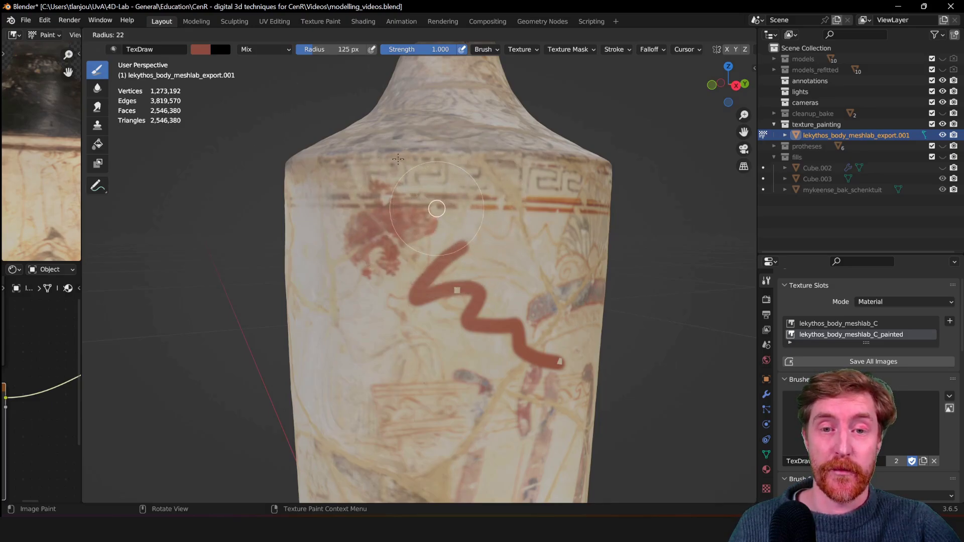
pyautogui.click(398, 159)
pyautogui.hotkey('ctrl', 'z')
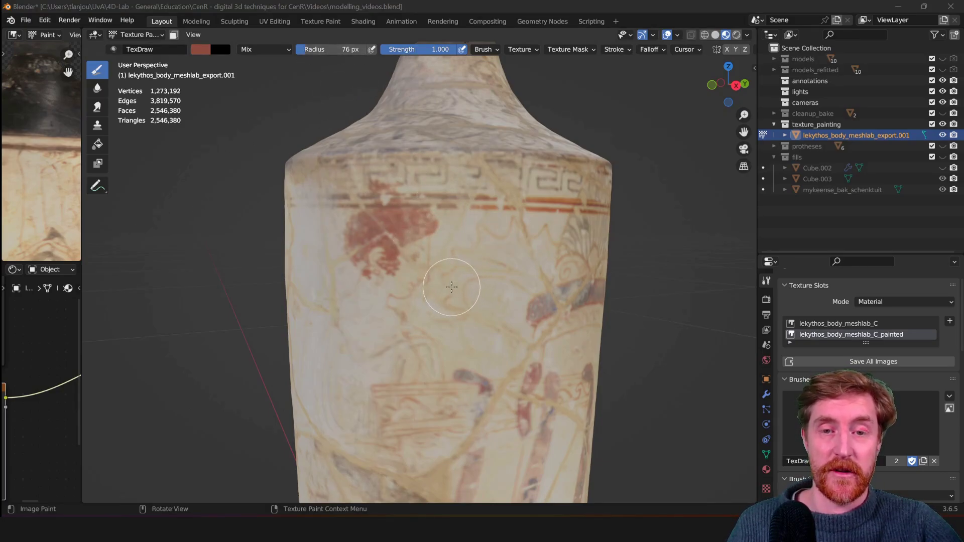
pyautogui.press('f')
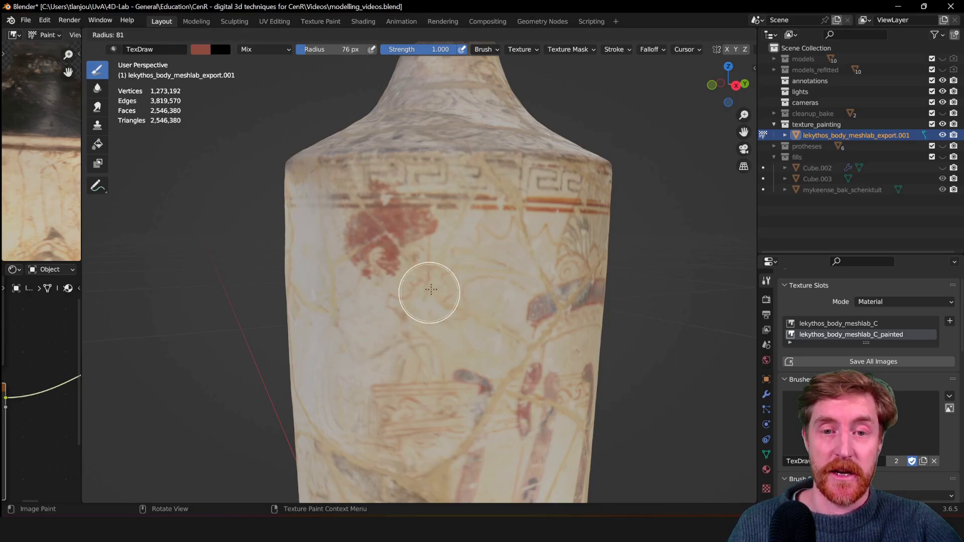
pyautogui.click(431, 289)
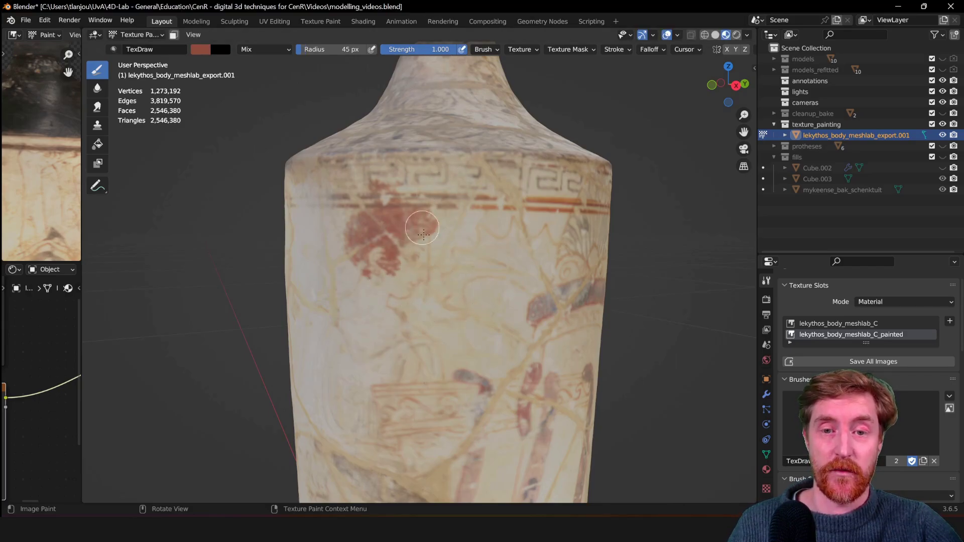
# Test a stroke and a half-strength (0.505) patch on the vase, undoing both.
pyautogui.moveTo(436, 301)
pyautogui.mouseDown()
pyautogui.moveTo(476, 243)
pyautogui.moveTo(505, 295)
pyautogui.moveTo(526, 243)
pyautogui.mouseUp()
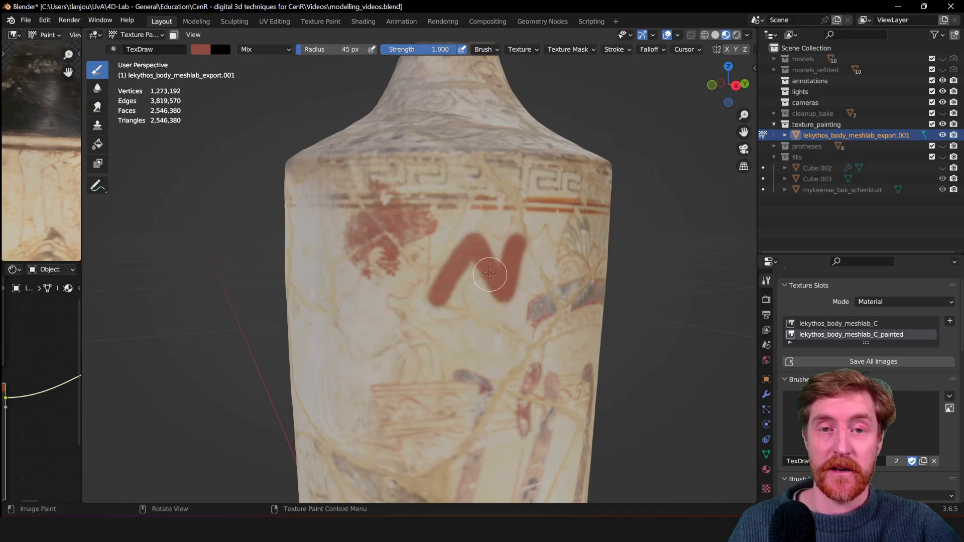
pyautogui.hotkey('ctrl', 'z')
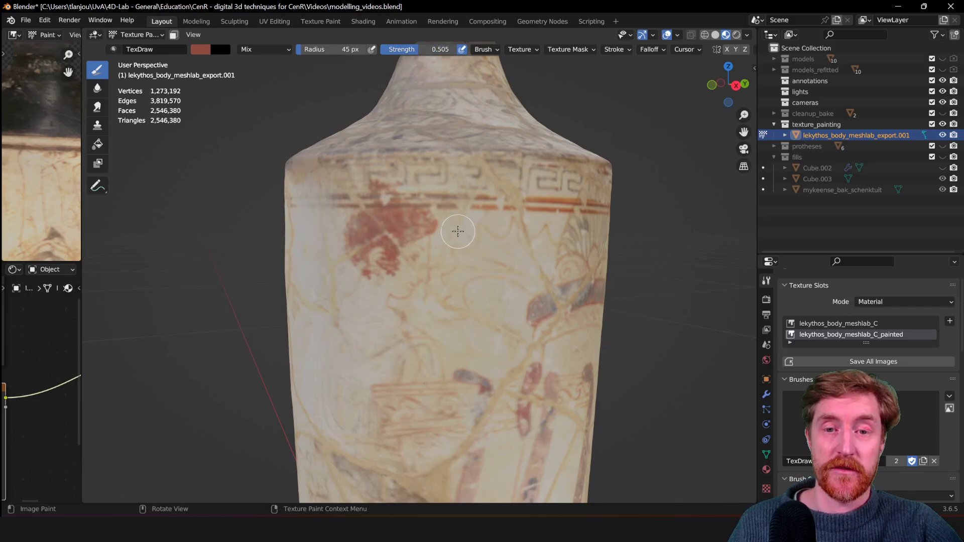
pyautogui.moveTo(458, 231)
pyautogui.mouseDown()
pyautogui.moveTo(468, 303)
pyautogui.moveTo(473, 228)
pyautogui.moveTo(489, 299)
pyautogui.moveTo(491, 220)
pyautogui.moveTo(515, 248)
pyautogui.mouseUp()
pyautogui.scroll(5, 515, 248)
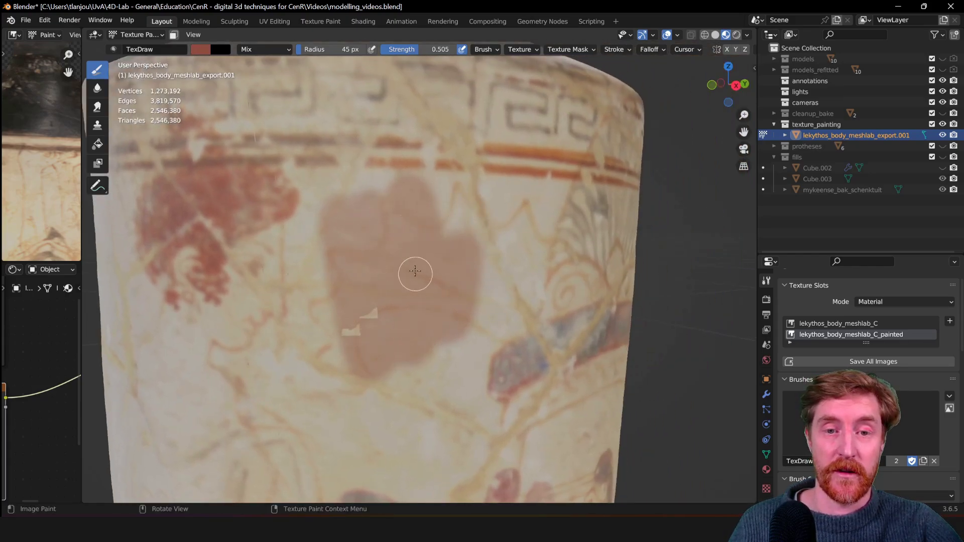
pyautogui.scroll(-5, 414, 269)
pyautogui.scroll(5, 441, 261)
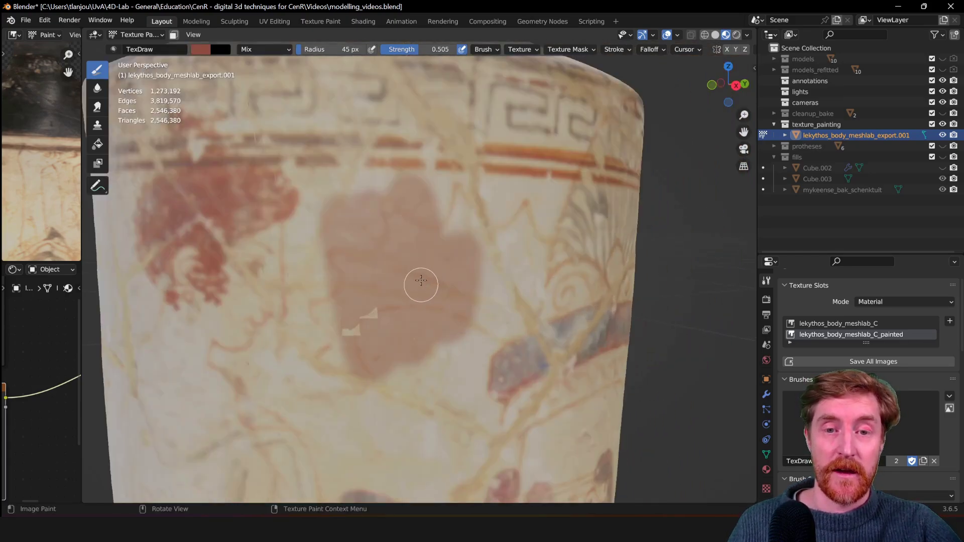
pyautogui.scroll(-2, 399, 296)
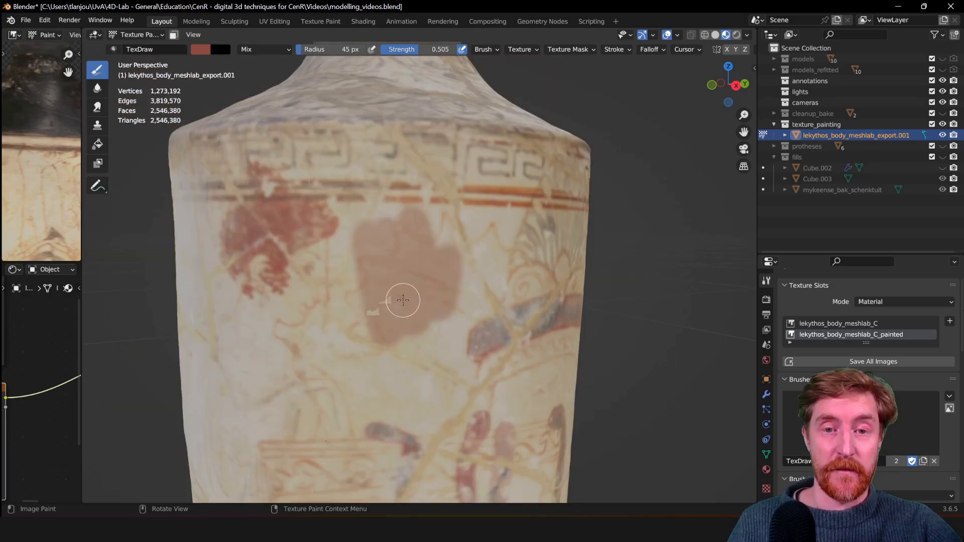
pyautogui.scroll(2, 407, 277)
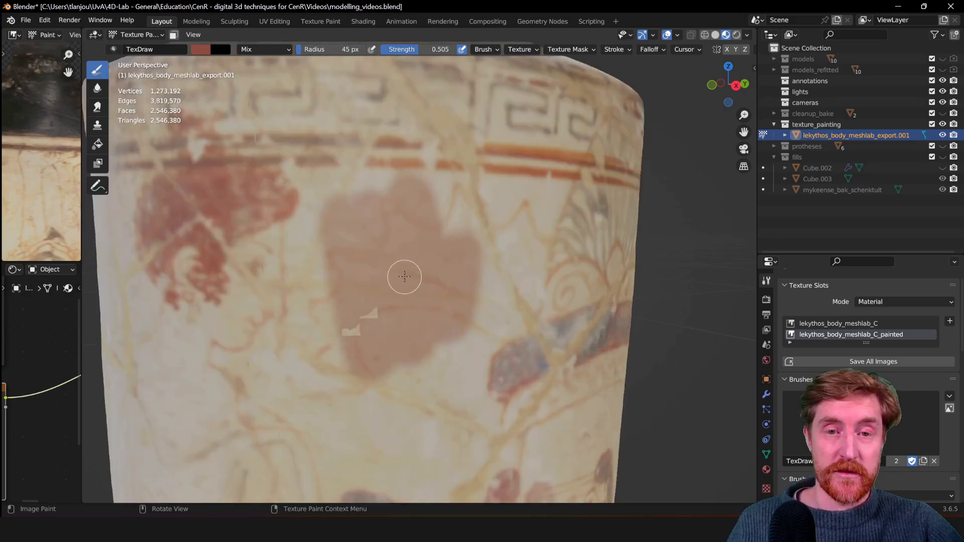
pyautogui.hotkey('ctrl', 'z')
pyautogui.scroll(-3, 452, 161)
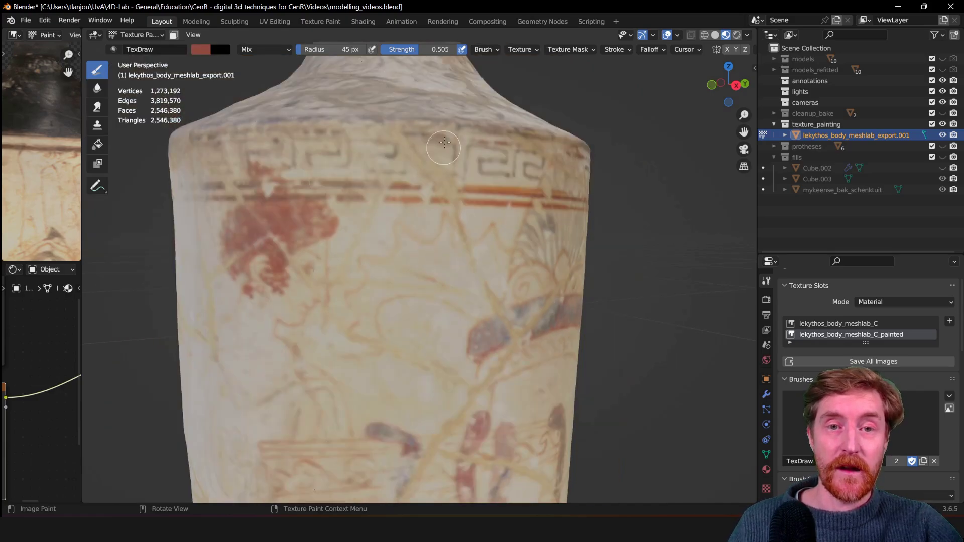
# Review the brush texture and stroke-method options, then shrink the radius from 45 to 13 px.
pyautogui.click(492, 50)
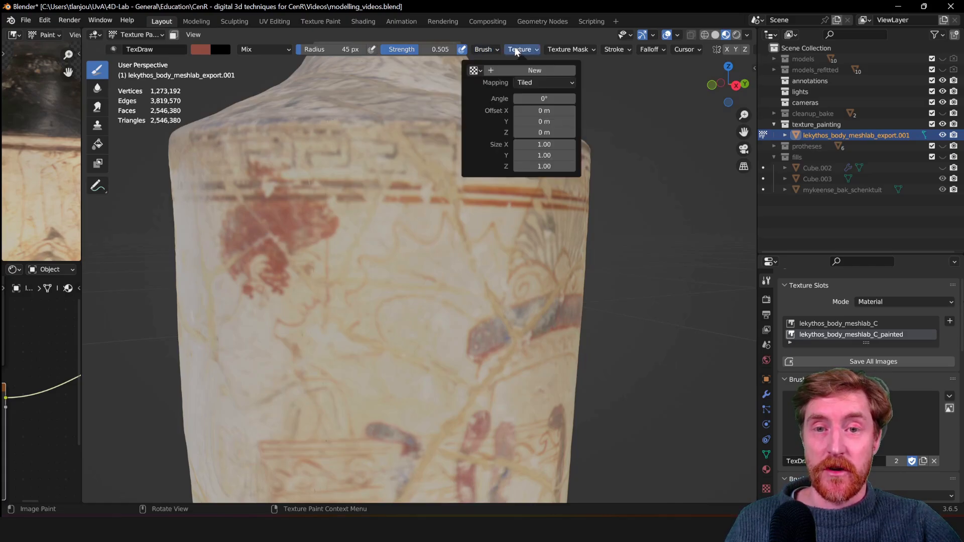
pyautogui.moveTo(622, 50)
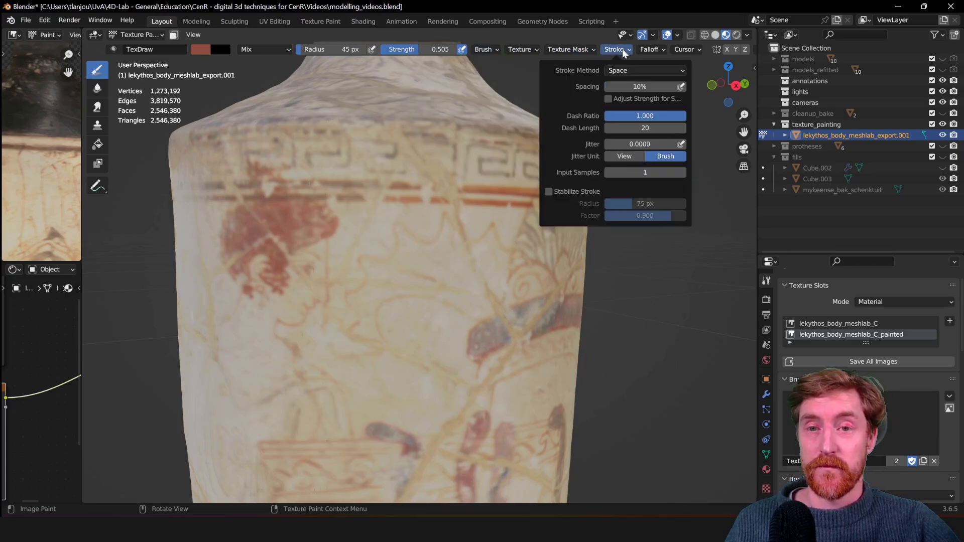
pyautogui.click(640, 71)
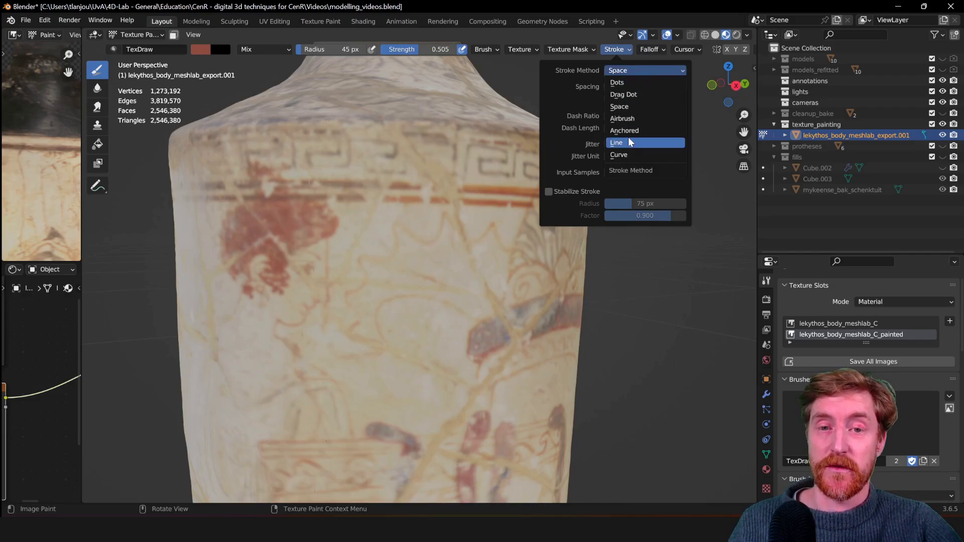
pyautogui.click(631, 142)
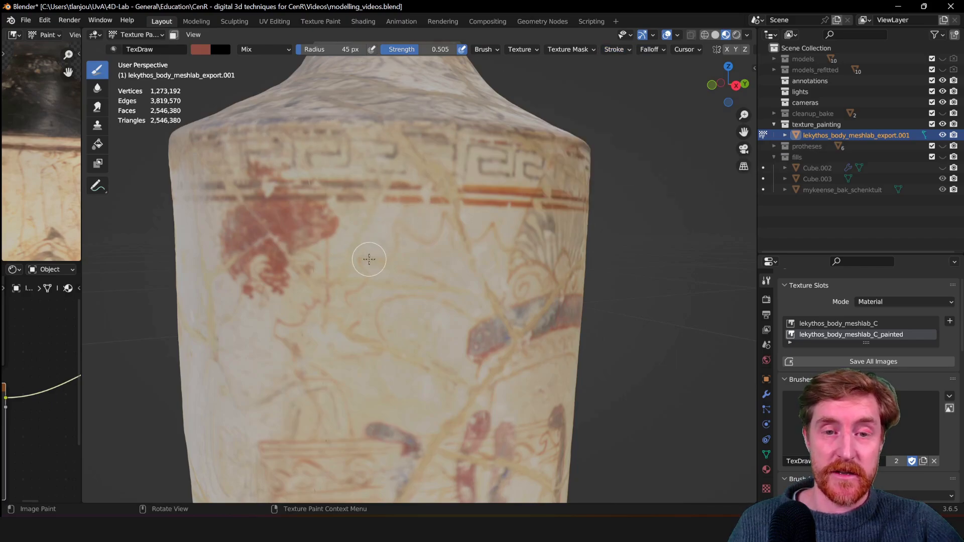
pyautogui.press('f')
pyautogui.click(357, 254)
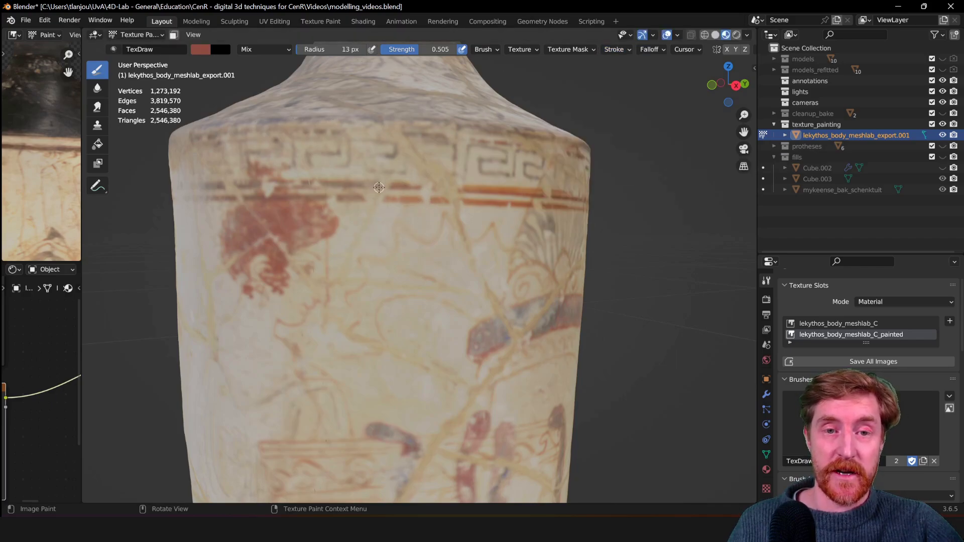
pyautogui.scroll(3, 378, 187)
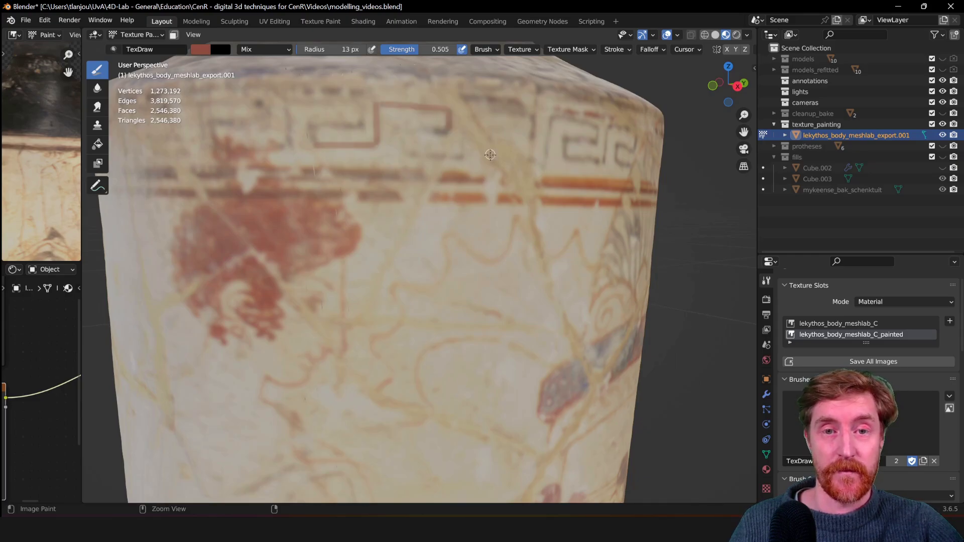
# Enable Stabilize Stroke and paint a thin red line along the face's nose and lip profile.
pyautogui.click(613, 49)
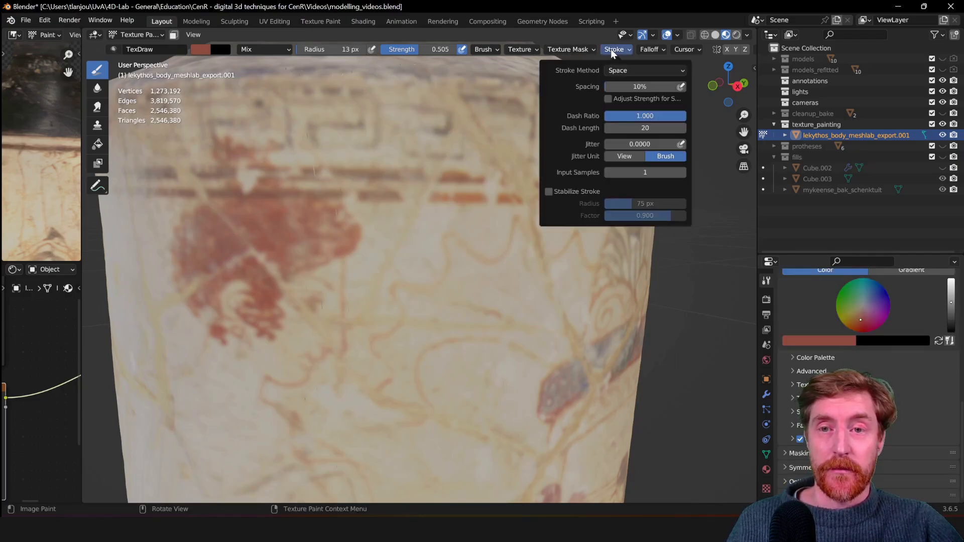
pyautogui.click(549, 191)
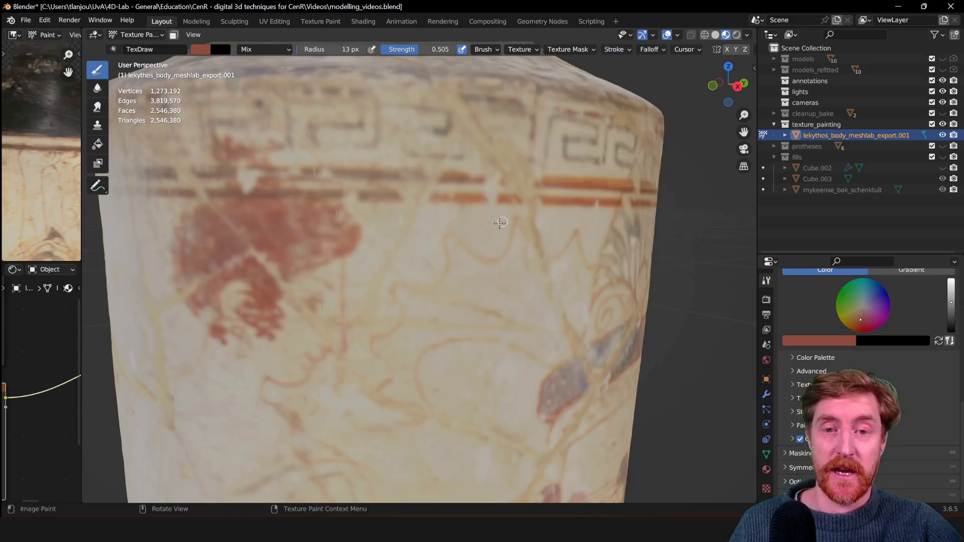
pyautogui.scroll(2, 421, 299)
pyautogui.moveTo(422, 345)
pyautogui.mouseDown(button='middle')
pyautogui.moveTo(409, 323)
pyautogui.moveTo(416, 289)
pyautogui.mouseUp(button='middle')
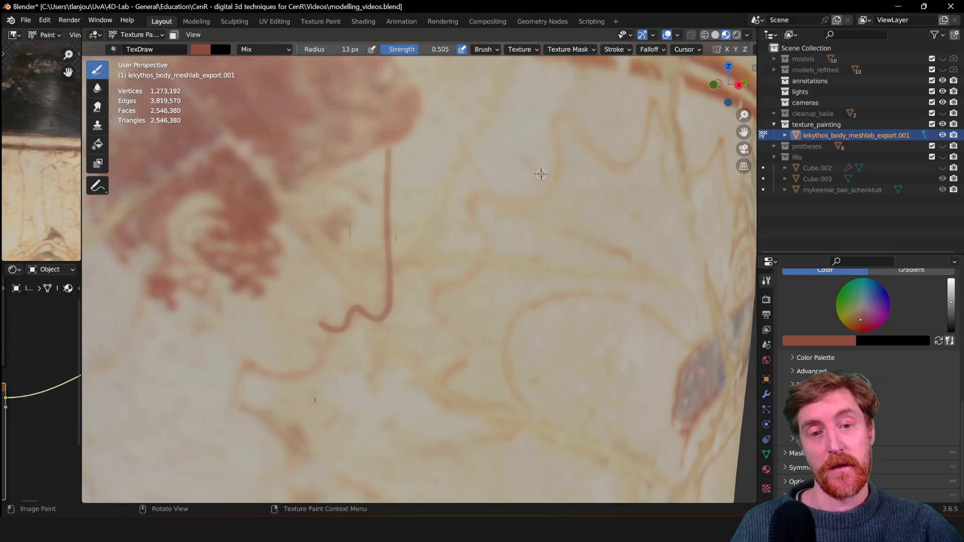
# Toggle Stabilize Stroke on and then back off.
pyautogui.click(615, 49)
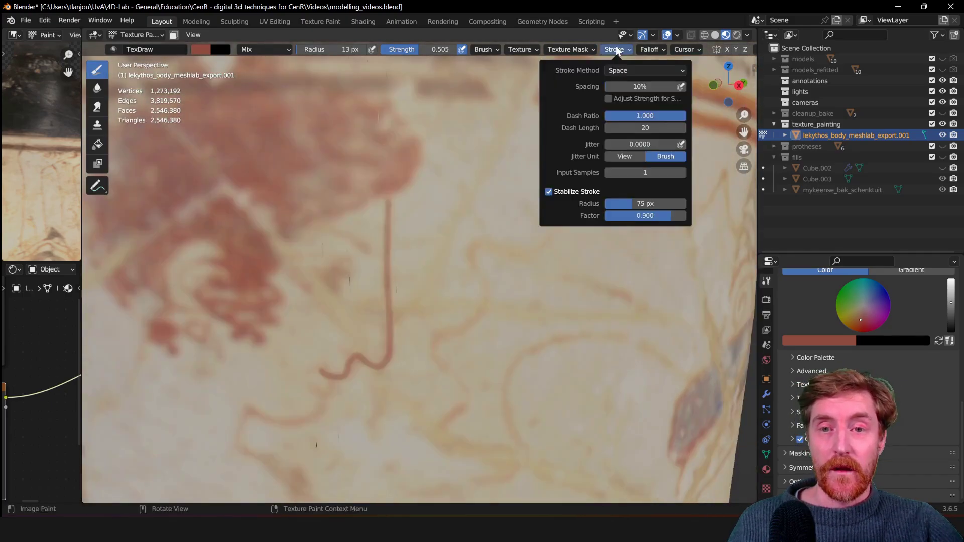
pyautogui.click(549, 191)
pyautogui.click(549, 192)
# Apply the Constant falloff preset, enlarge the brush radius and paint a vertical test stroke.
pyautogui.click(646, 50)
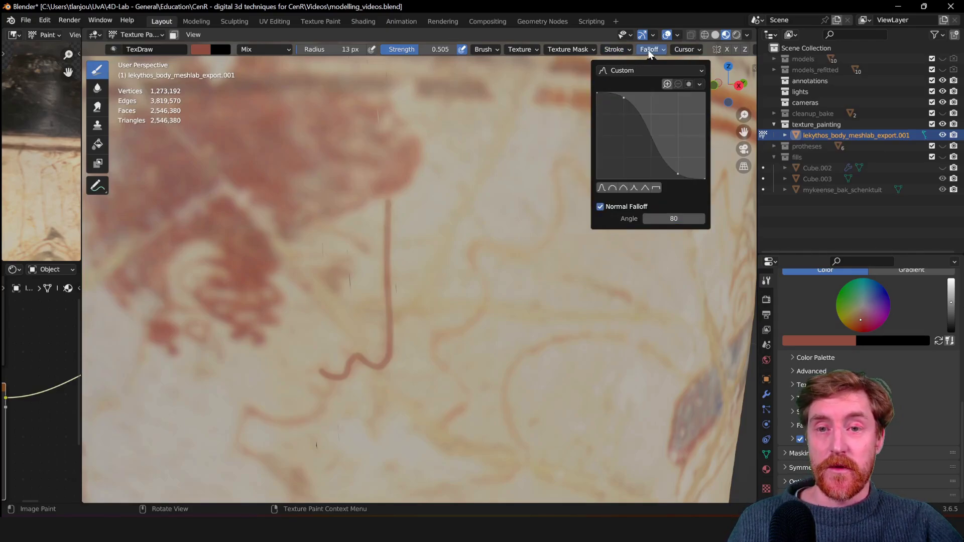
pyautogui.click(625, 50)
pyautogui.moveTo(649, 50)
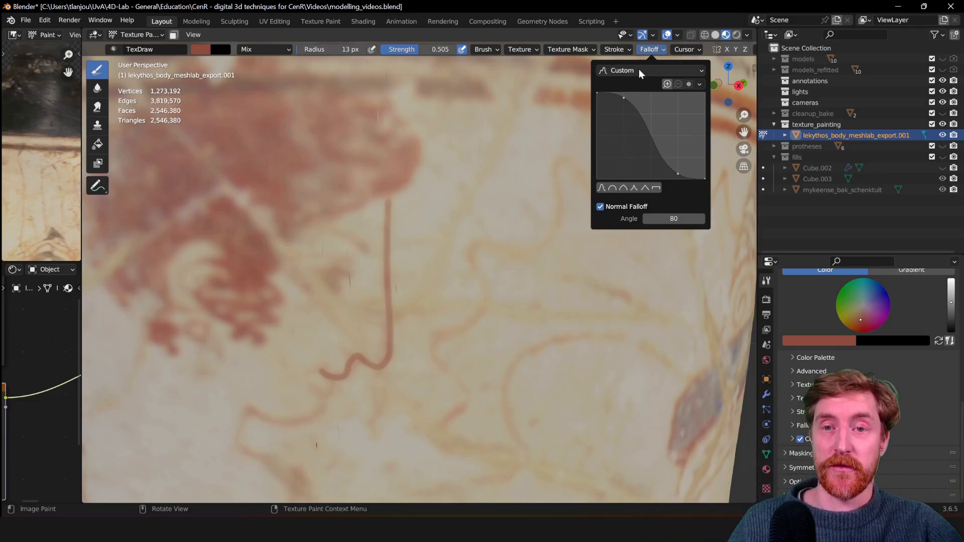
pyautogui.click(639, 71)
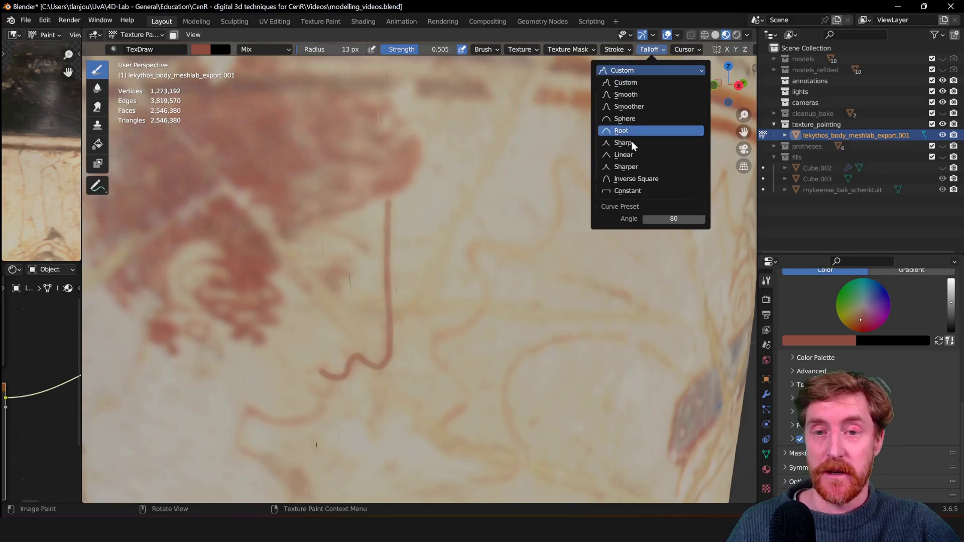
pyautogui.click(638, 191)
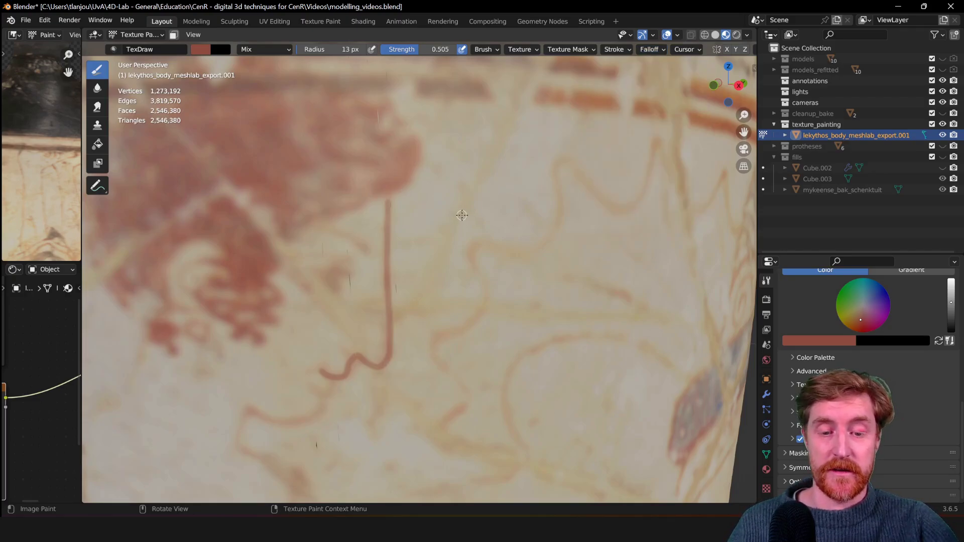
pyautogui.press('f')
pyautogui.click(490, 199)
pyautogui.moveTo(495, 156); pyautogui.dragTo(484, 302)
# Raise brush strength to full 1.0 and paint further test strokes across the vase.
pyautogui.moveTo(425, 50); pyautogui.dragTo(460, 50)
pyautogui.moveTo(598, 160); pyautogui.dragTo(594, 315)
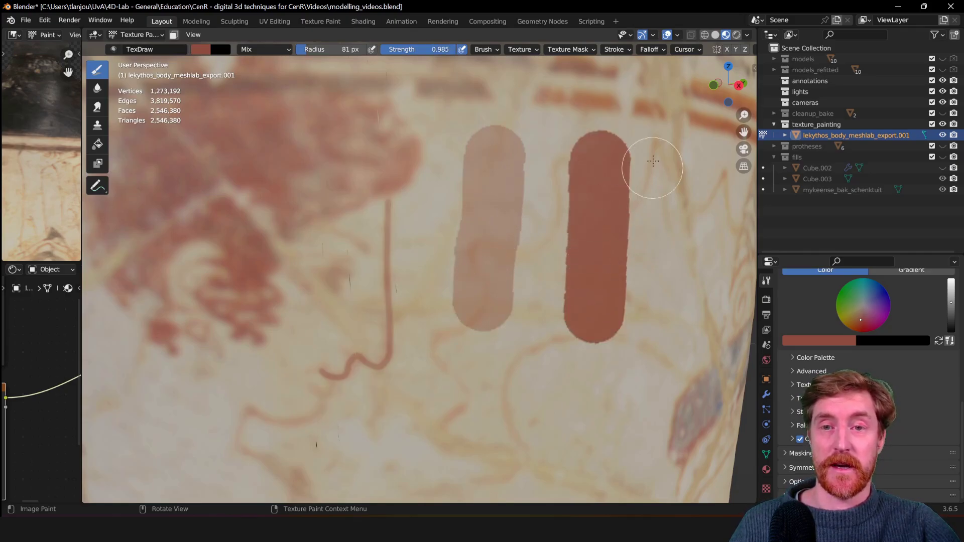
pyautogui.click(651, 50)
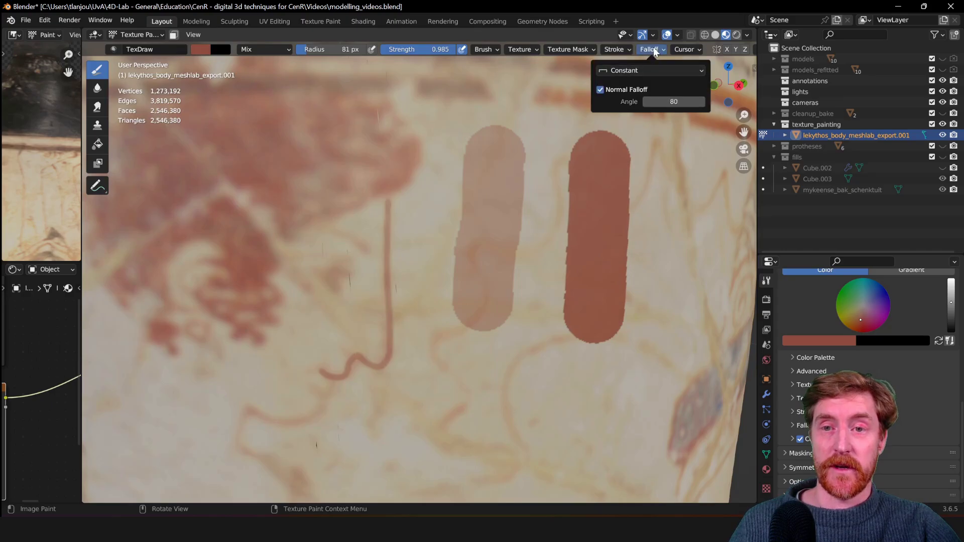
pyautogui.click(639, 70)
pyautogui.click(641, 97)
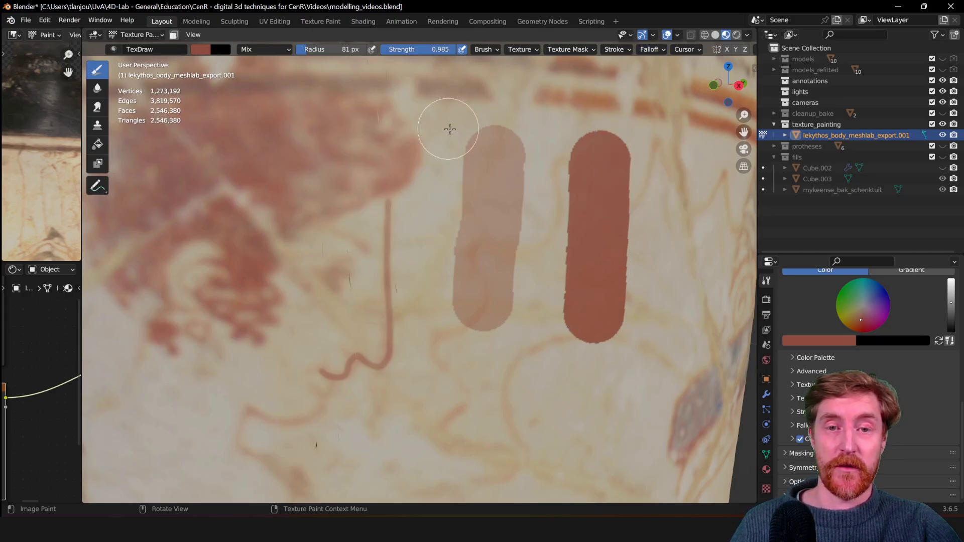
pyautogui.moveTo(431, 130); pyautogui.dragTo(416, 306)
pyautogui.moveTo(679, 143); pyautogui.dragTo(671, 334)
pyautogui.moveTo(688, 308); pyautogui.dragTo(565, 217, button='middle')
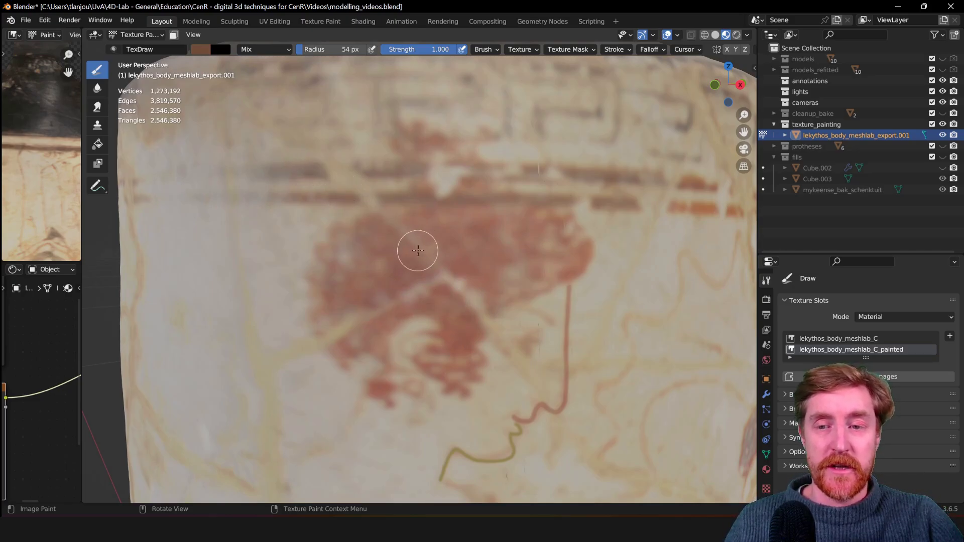
# Sample a reddish brown from the figure as the brush colour and paint over the red head.
pyautogui.click(203, 49)
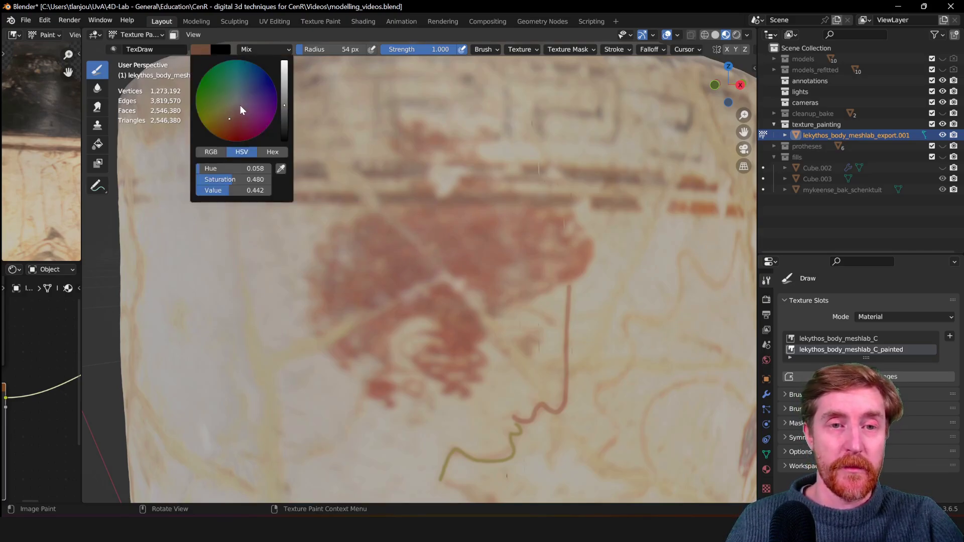
pyautogui.moveTo(240, 106); pyautogui.dragTo(228, 125)
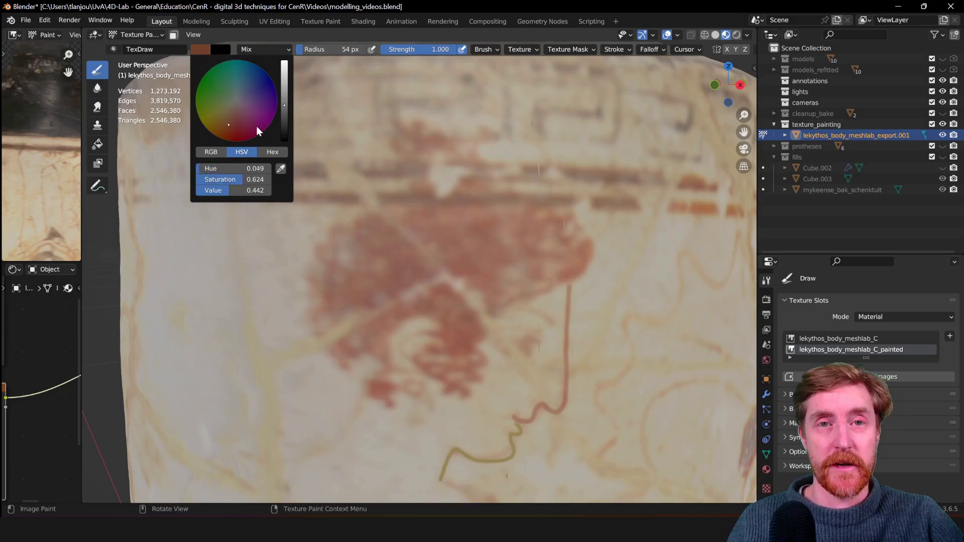
pyautogui.click(281, 168)
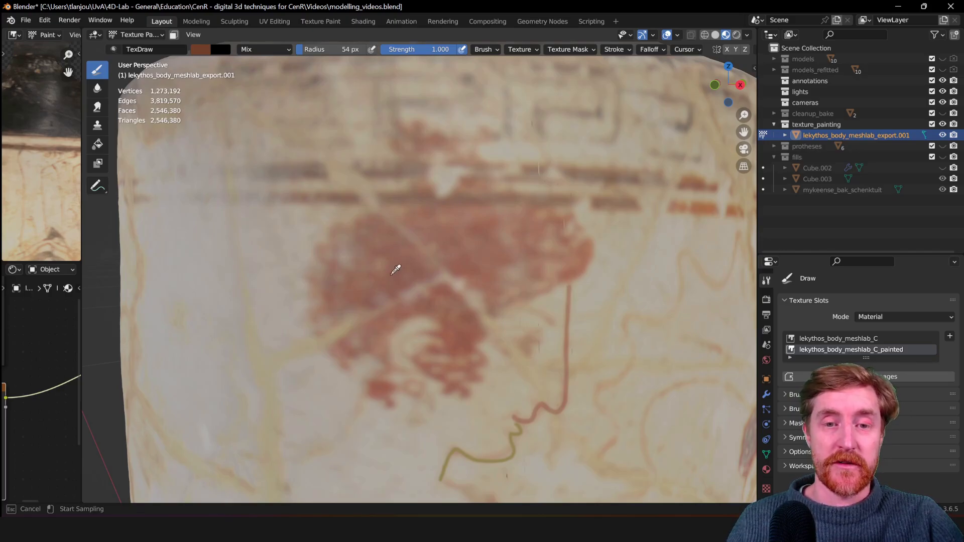
pyautogui.click(373, 278)
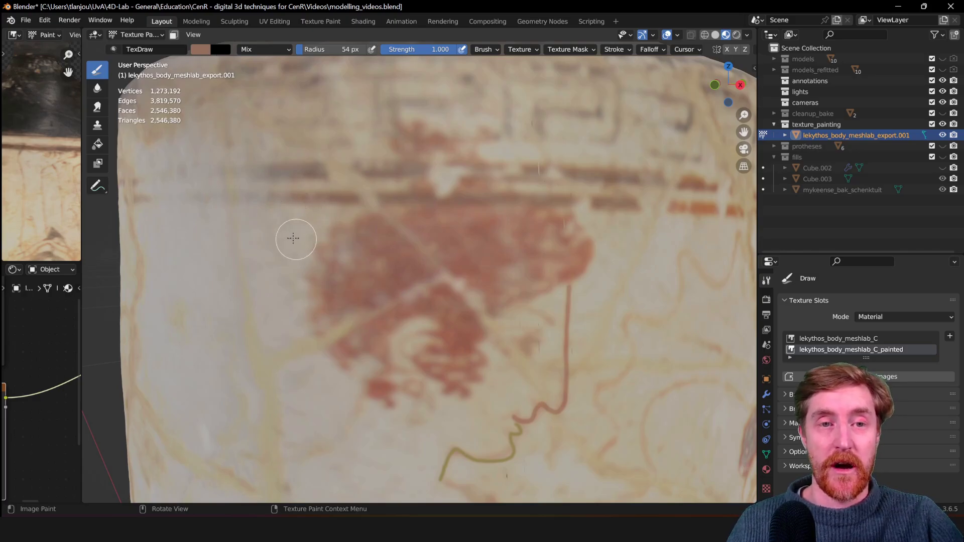
pyautogui.scroll(4, 346, 239)
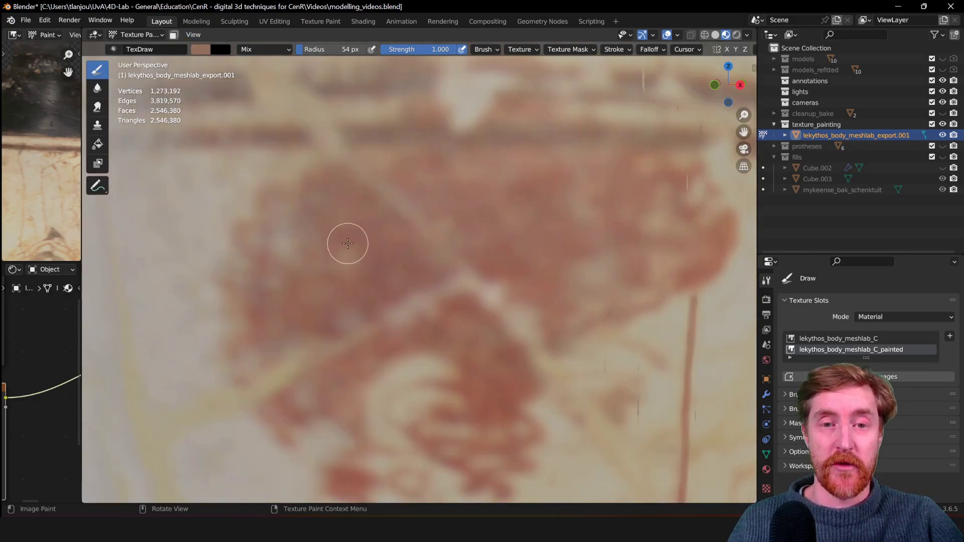
pyautogui.moveTo(420, 223)
pyautogui.mouseDown()
pyautogui.moveTo(306, 274)
pyautogui.moveTo(335, 243)
pyautogui.moveTo(314, 244)
pyautogui.moveTo(306, 214)
pyautogui.moveTo(330, 191)
pyautogui.moveTo(344, 217)
pyautogui.moveTo(385, 205)
pyautogui.moveTo(436, 260)
pyautogui.moveTo(388, 271)
pyautogui.moveTo(465, 221)
pyautogui.mouseUp()
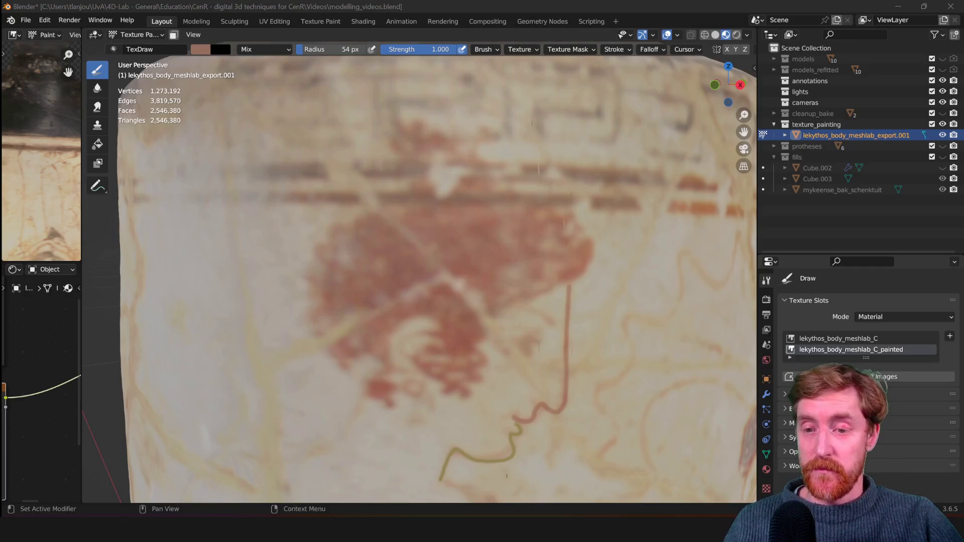
# Unlink Palette.002 from the brush's Color Palette slot in the Brush properties.
pyautogui.click(787, 408)
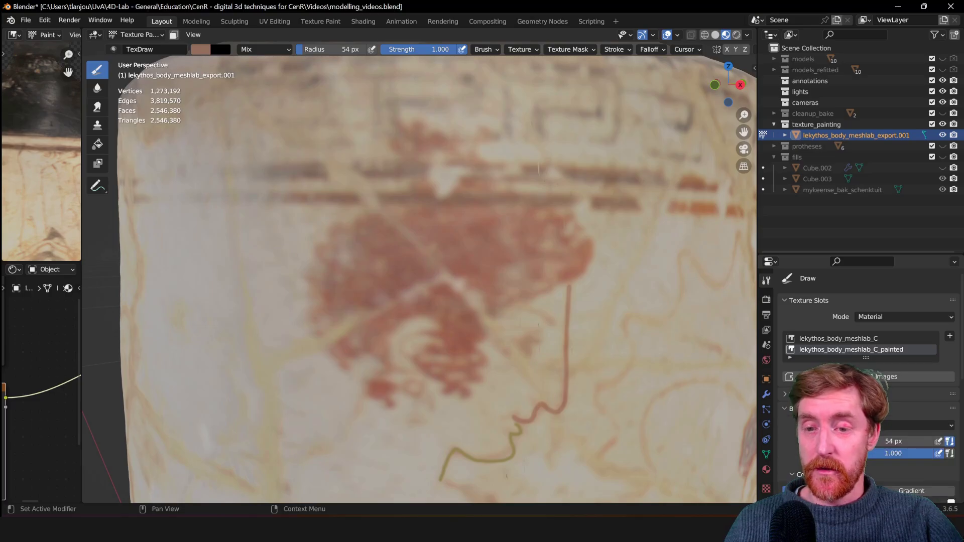
pyautogui.scroll(-8, 787, 411)
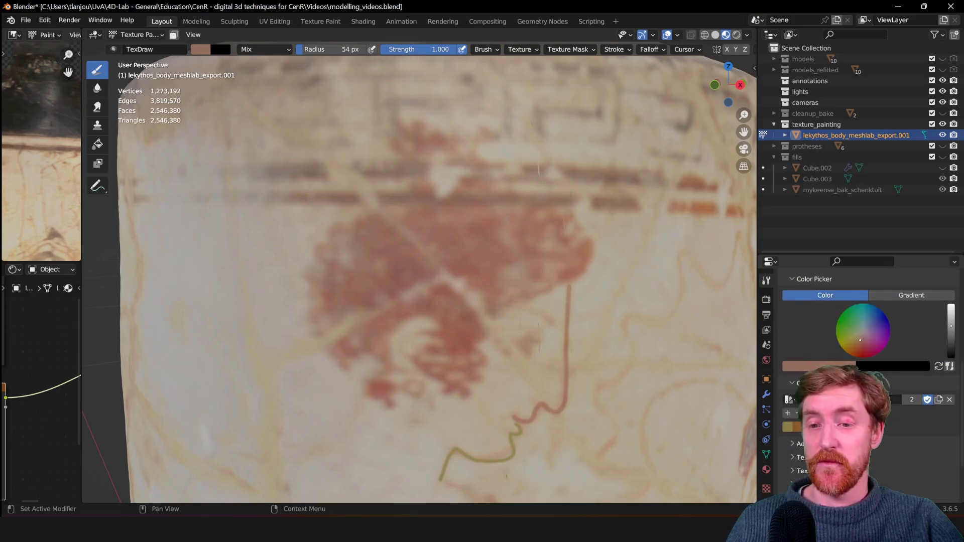
pyautogui.scroll(-3, 809, 382)
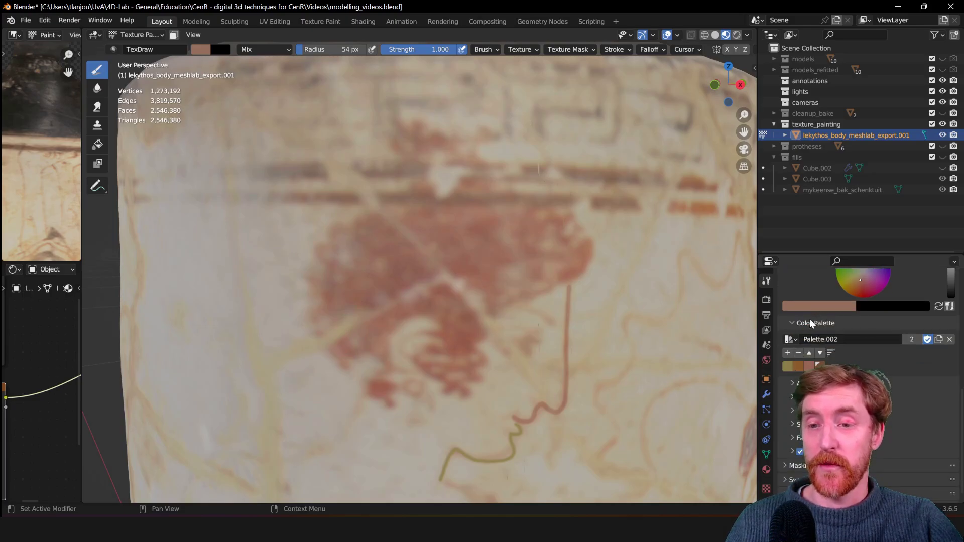
pyautogui.click(950, 339)
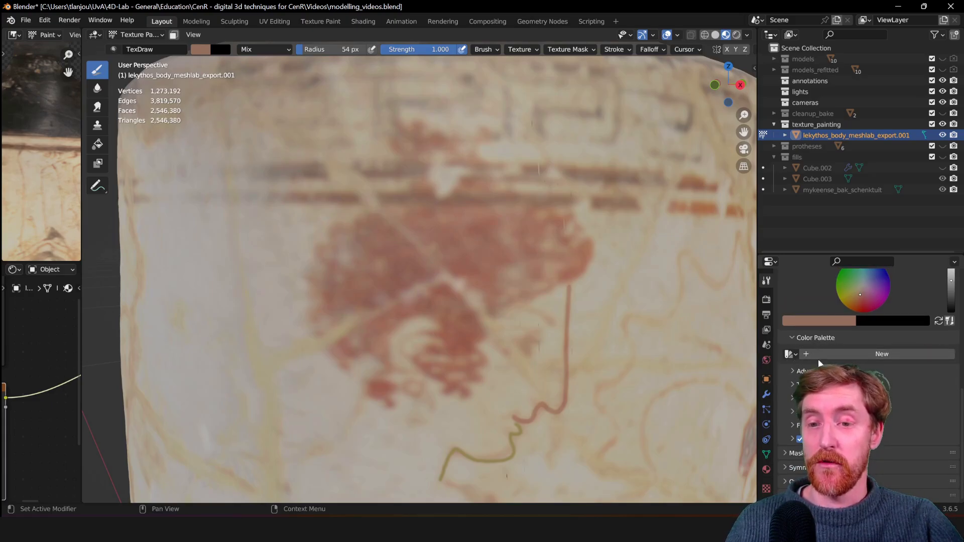
# Create Palette.003, add the current brown, and sample the vase's light beige background.
pyautogui.click(862, 354)
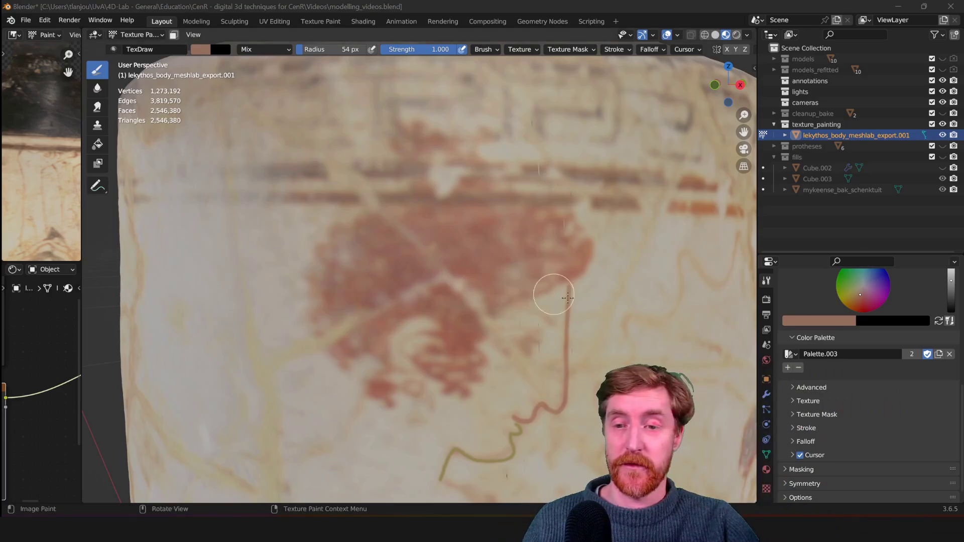
pyautogui.click(787, 368)
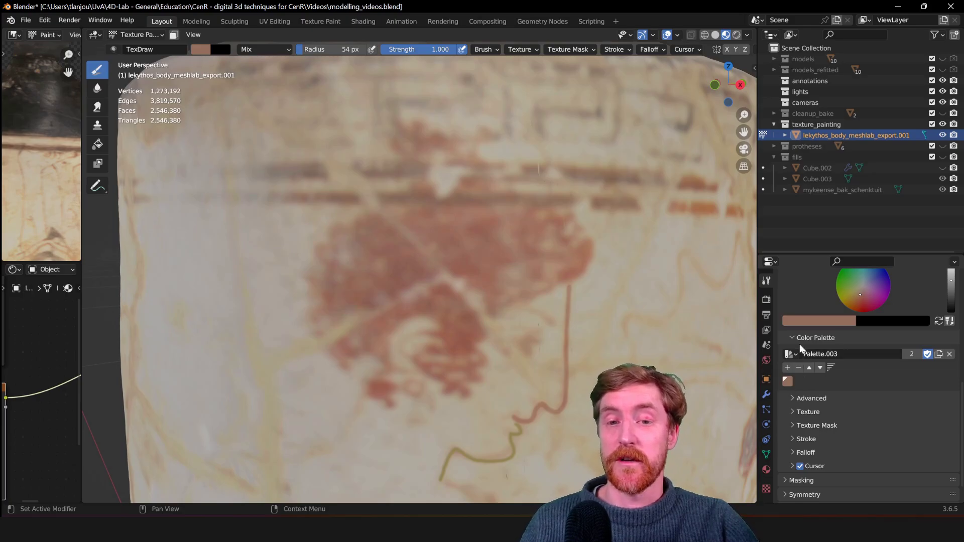
pyautogui.click(206, 50)
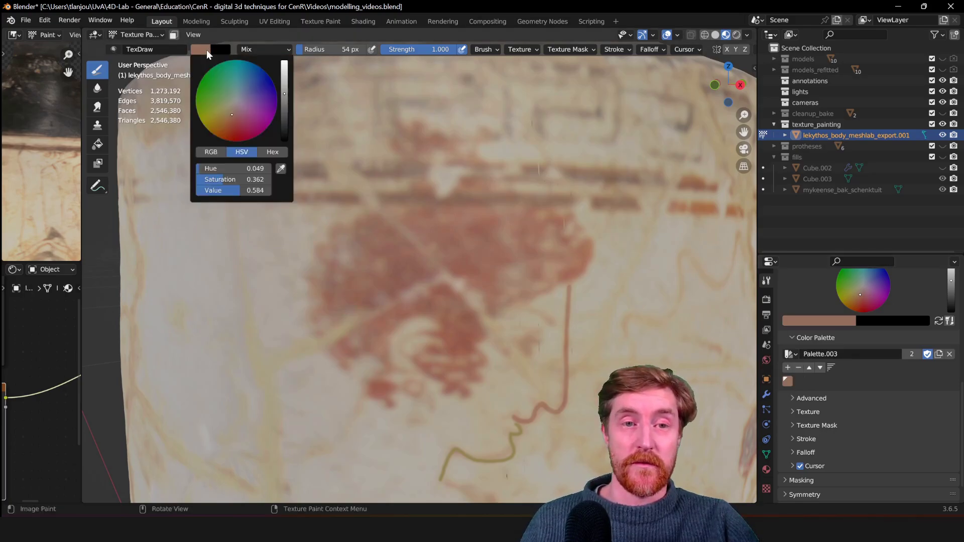
pyautogui.click(281, 169)
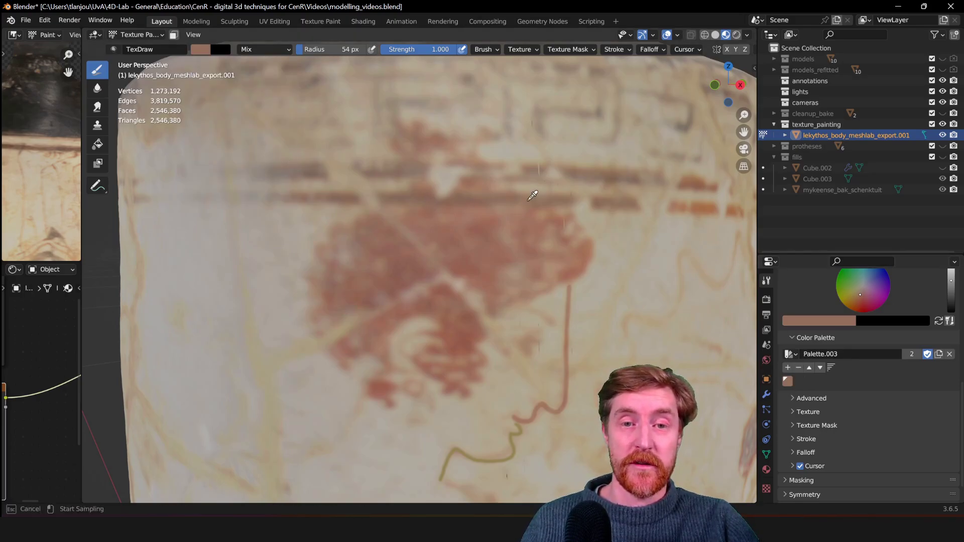
pyautogui.click(600, 303)
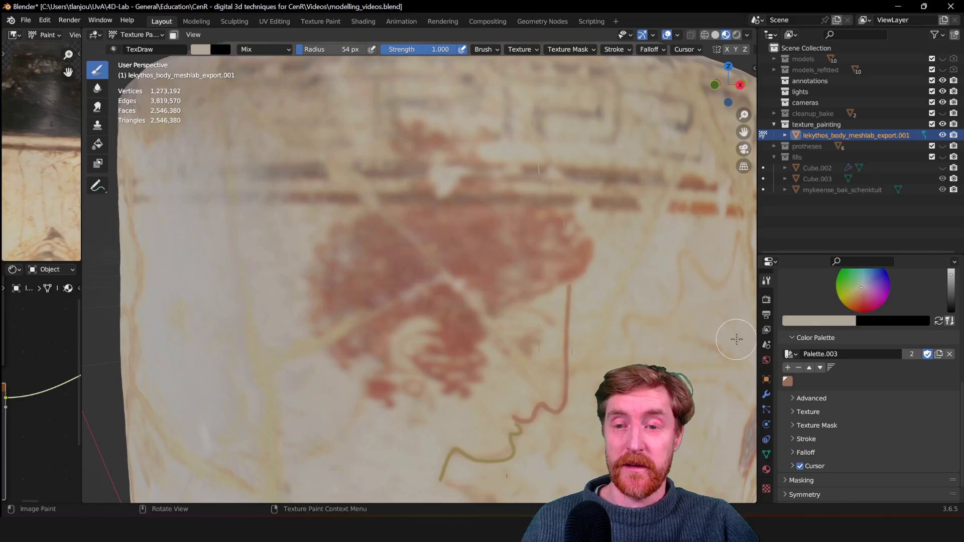
# Sample another vase colour and darken it to a deep reddish brown swatch.
pyautogui.click(788, 382)
pyautogui.click(799, 381)
pyautogui.click(788, 382)
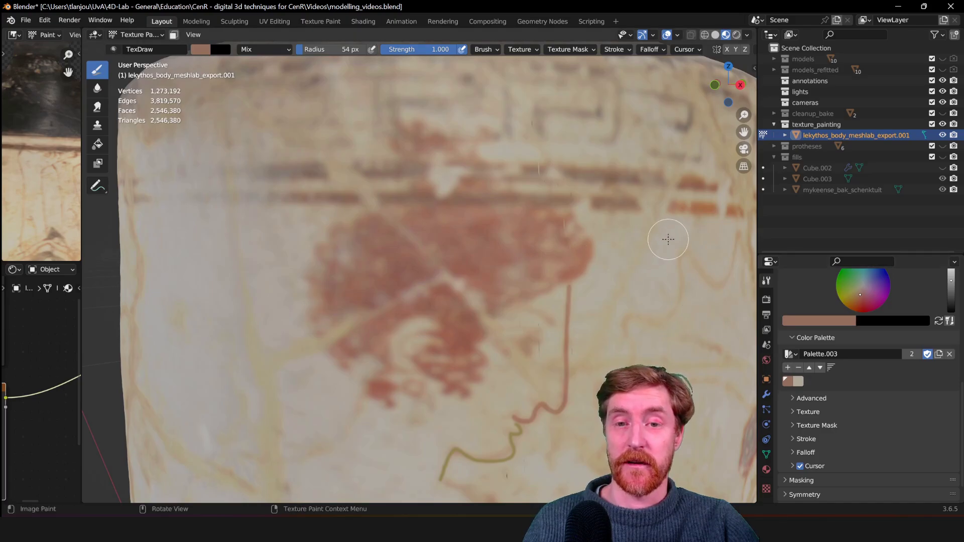
pyautogui.click(197, 47)
pyautogui.click(282, 170)
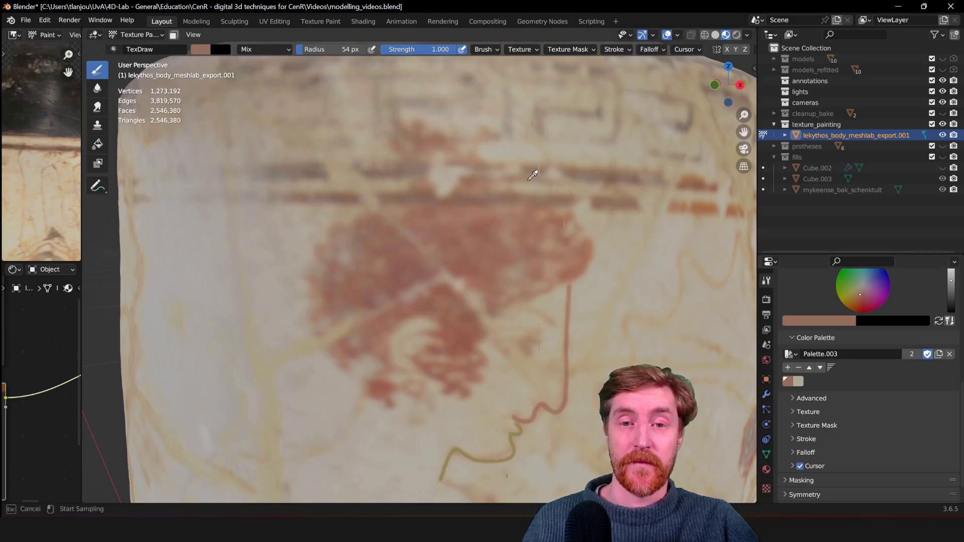
pyautogui.click(491, 193)
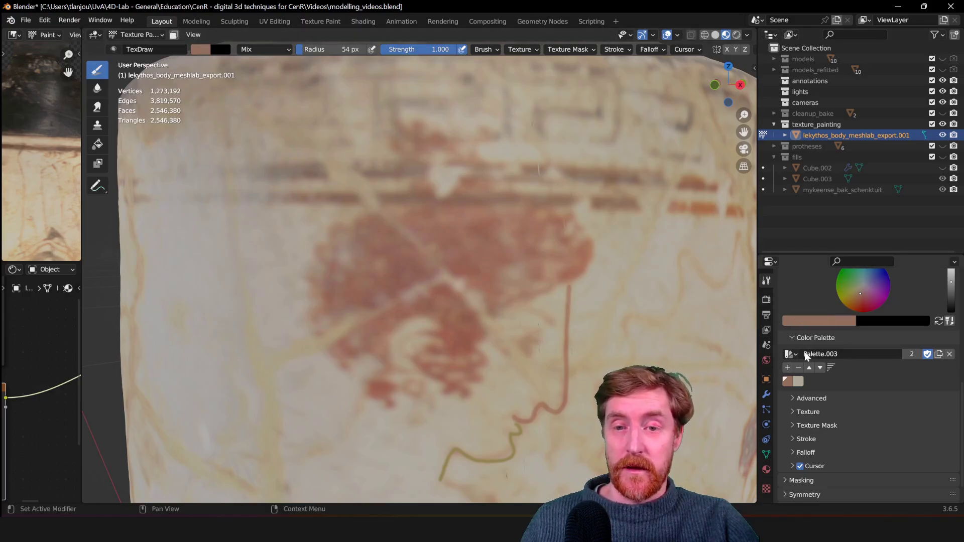
pyautogui.click(860, 297)
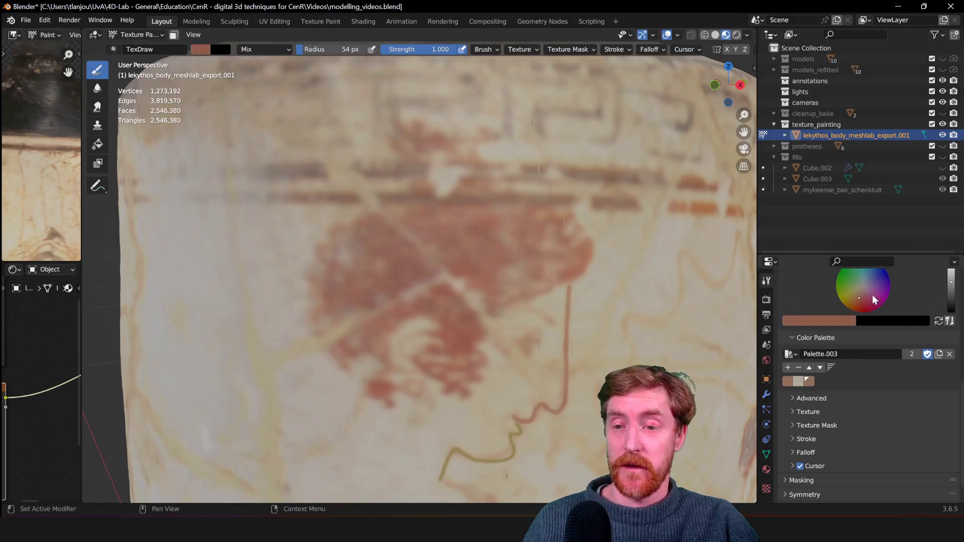
pyautogui.click(951, 285)
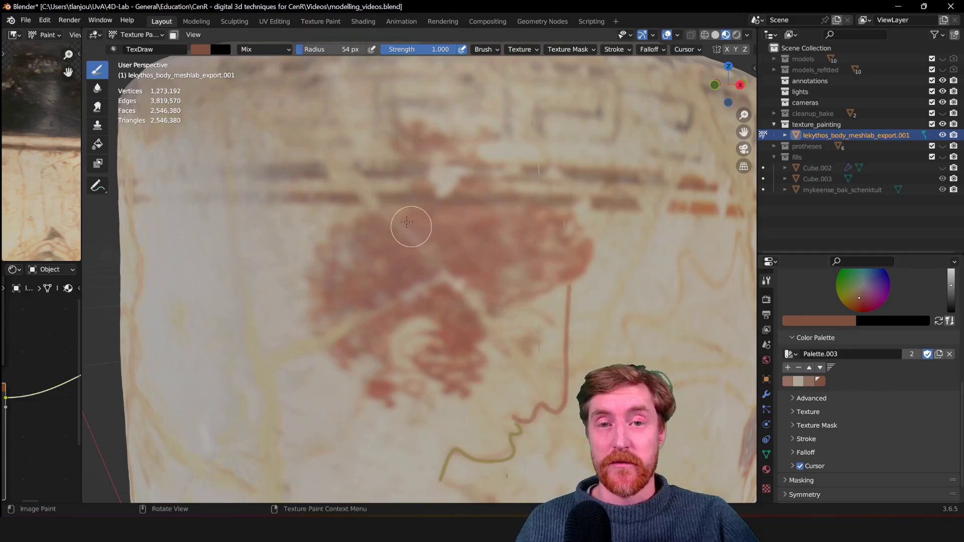
# Paint dark red strokes across the figure's head, then undo the brown fill.
pyautogui.scroll(-4, 469, 217)
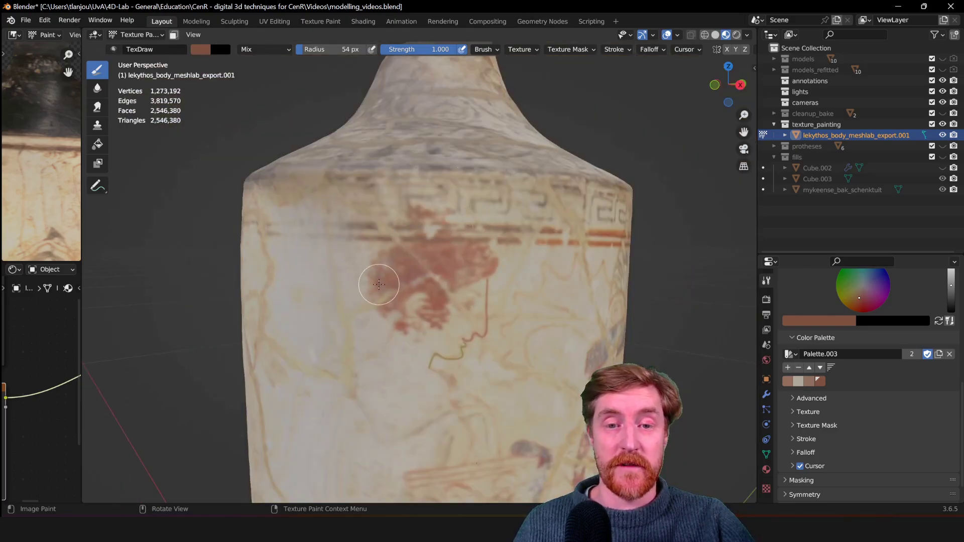
pyautogui.moveTo(409, 335); pyautogui.dragTo(414, 327, button='middle')
pyautogui.scroll(2, 388, 264)
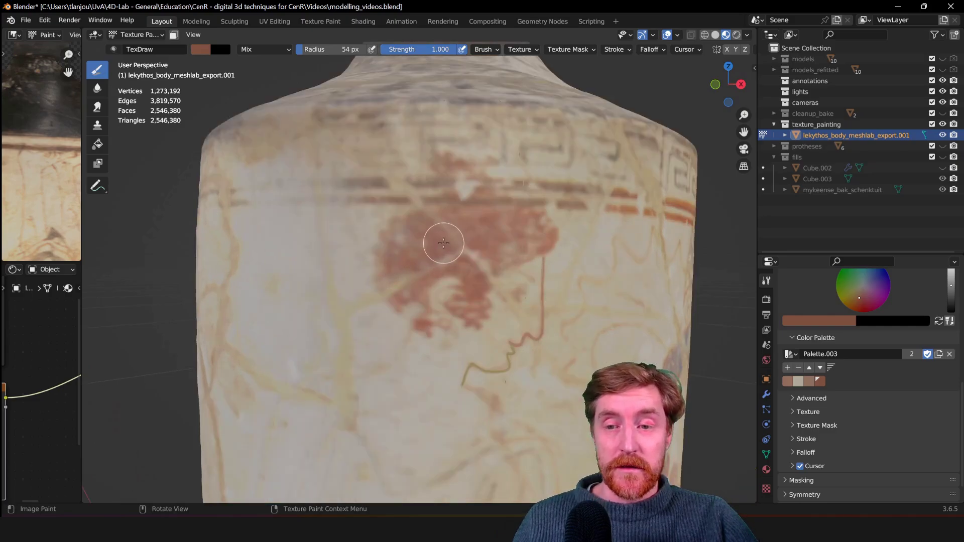
pyautogui.scroll(2, 444, 243)
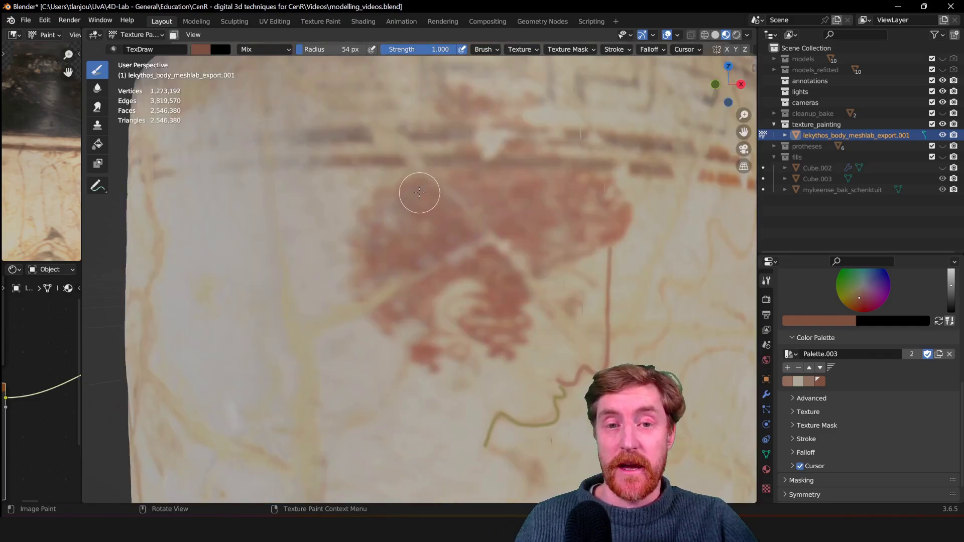
pyautogui.moveTo(405, 200)
pyautogui.mouseDown()
pyautogui.moveTo(386, 223)
pyautogui.moveTo(375, 271)
pyautogui.mouseUp()
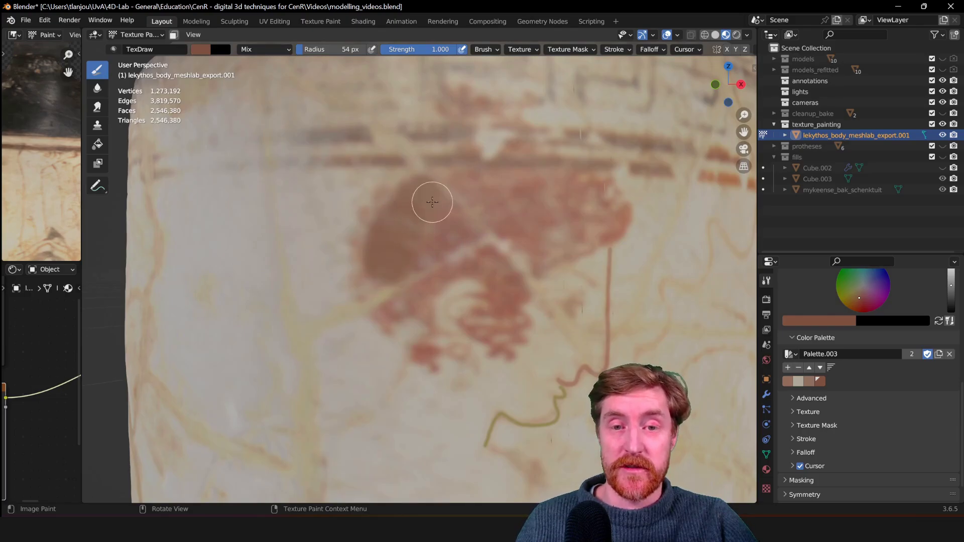
pyautogui.moveTo(459, 204)
pyautogui.mouseDown()
pyautogui.moveTo(384, 315)
pyautogui.moveTo(387, 305)
pyautogui.moveTo(411, 304)
pyautogui.moveTo(433, 275)
pyautogui.moveTo(483, 261)
pyautogui.moveTo(456, 262)
pyautogui.moveTo(486, 250)
pyautogui.moveTo(506, 282)
pyautogui.moveTo(508, 320)
pyautogui.moveTo(484, 322)
pyautogui.moveTo(504, 341)
pyautogui.moveTo(506, 275)
pyautogui.moveTo(537, 252)
pyautogui.moveTo(604, 229)
pyautogui.moveTo(605, 205)
pyautogui.moveTo(597, 189)
pyautogui.moveTo(548, 180)
pyautogui.moveTo(458, 185)
pyautogui.moveTo(520, 210)
pyautogui.moveTo(533, 230)
pyautogui.moveTo(501, 247)
pyautogui.moveTo(594, 204)
pyautogui.mouseUp()
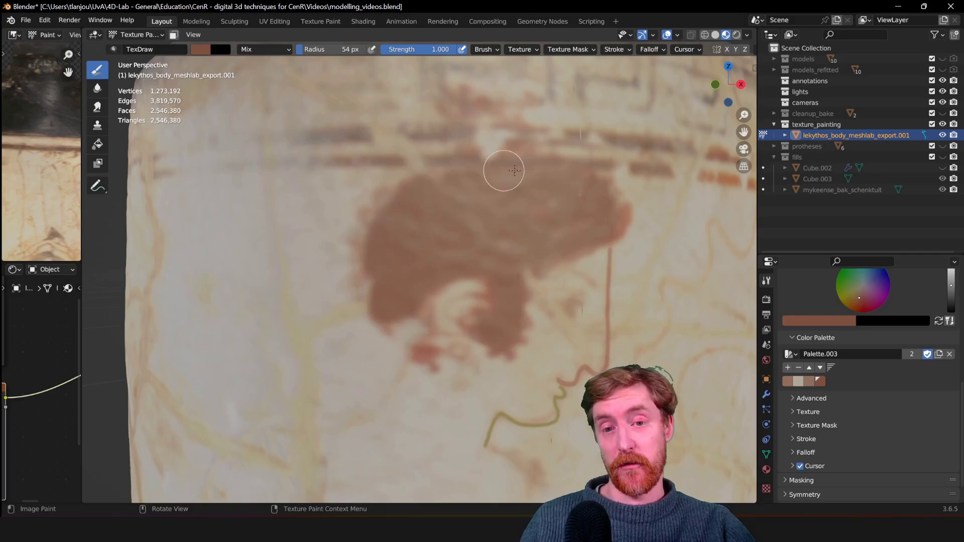
pyautogui.hotkey('ctrl', 'z')
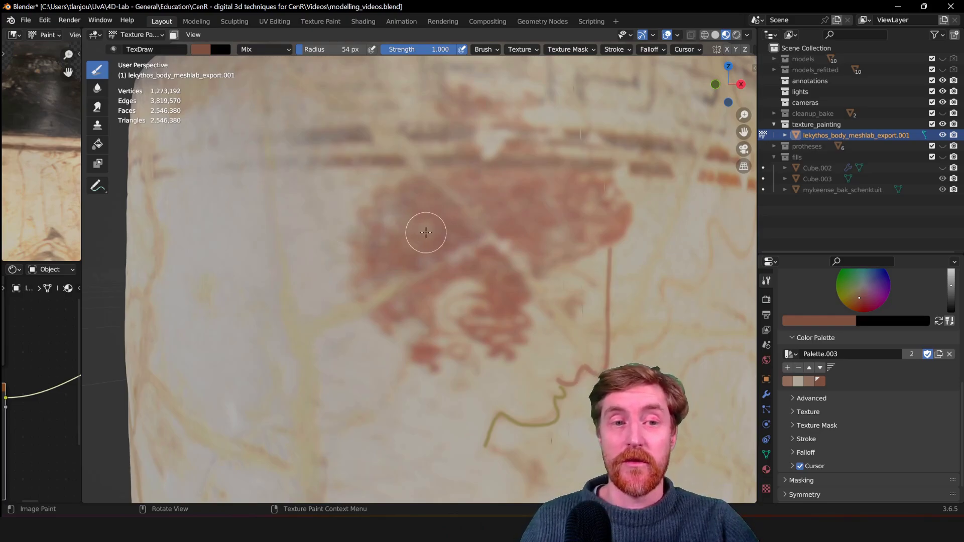
# Switch to the Clone tool and set its source point on the figure's red hair.
pyautogui.click(98, 127)
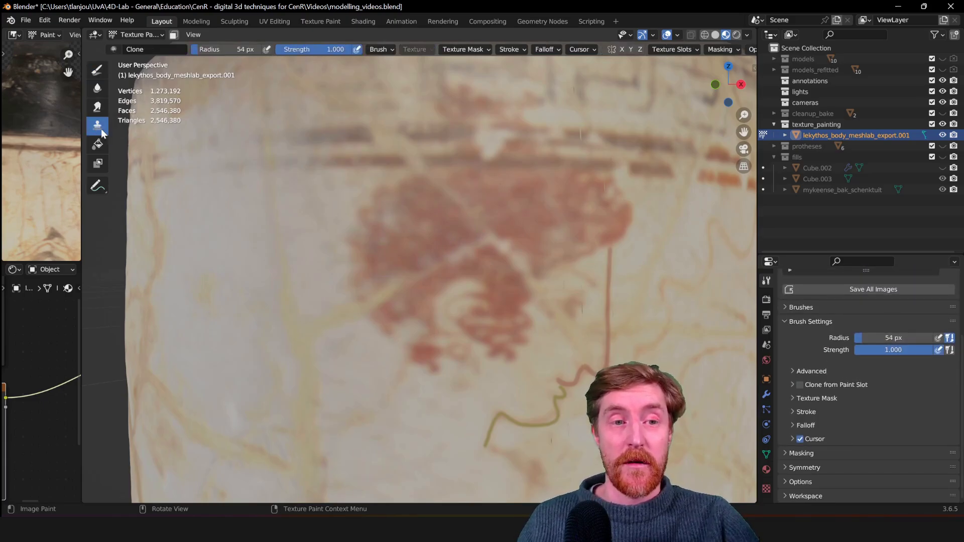
pyautogui.keyDown('ctrl'); pyautogui.click(539, 211); pyautogui.keyUp('ctrl')
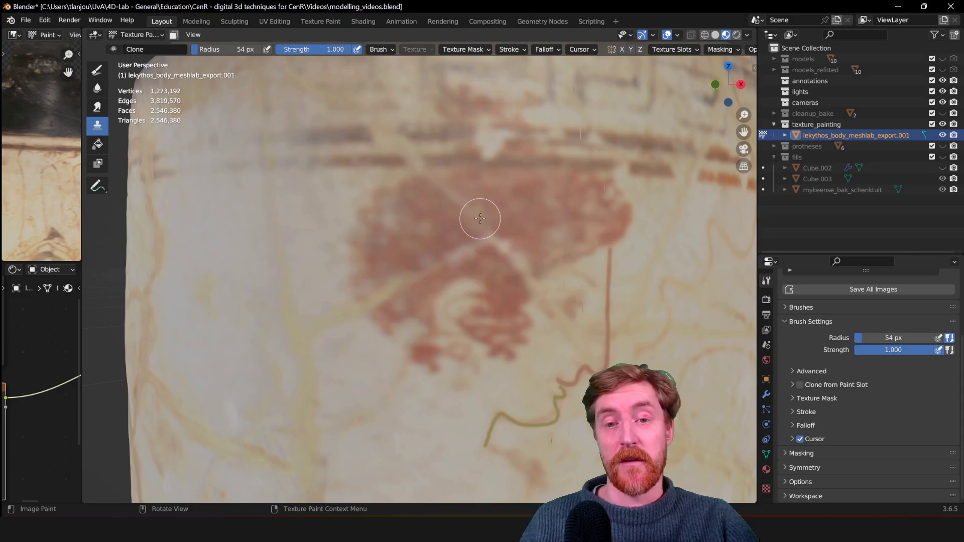
pyautogui.press('shift')
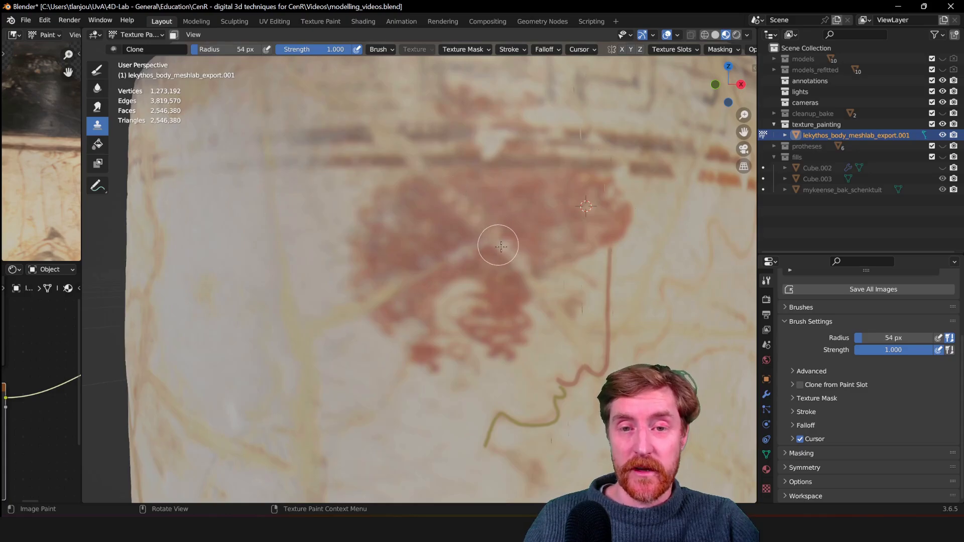
# Move the clone source to plain background and clone texture over the lower-left red stain.
pyautogui.keyDown('ctrl'); pyautogui.click(528, 197); pyautogui.keyUp('ctrl')
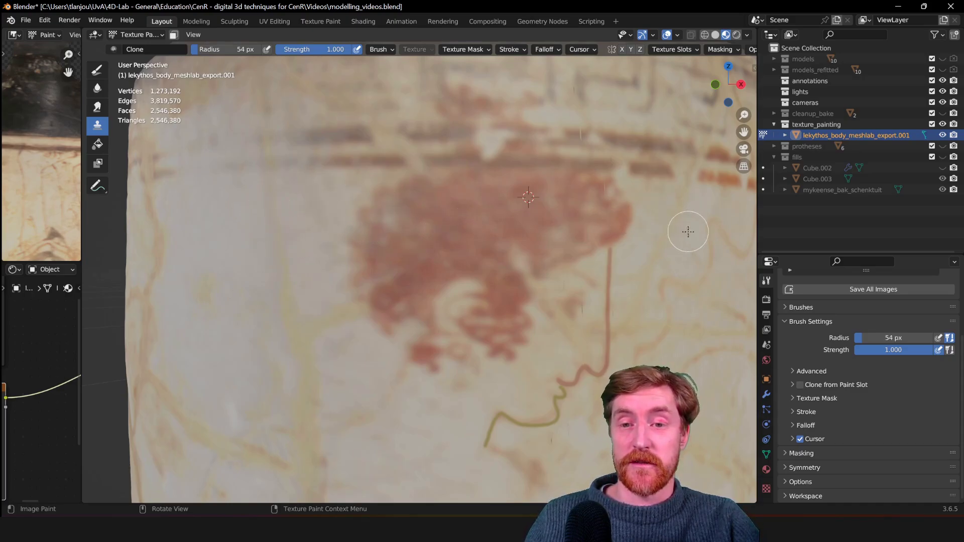
pyautogui.keyDown('ctrl'); pyautogui.click(675, 221); pyautogui.keyUp('ctrl')
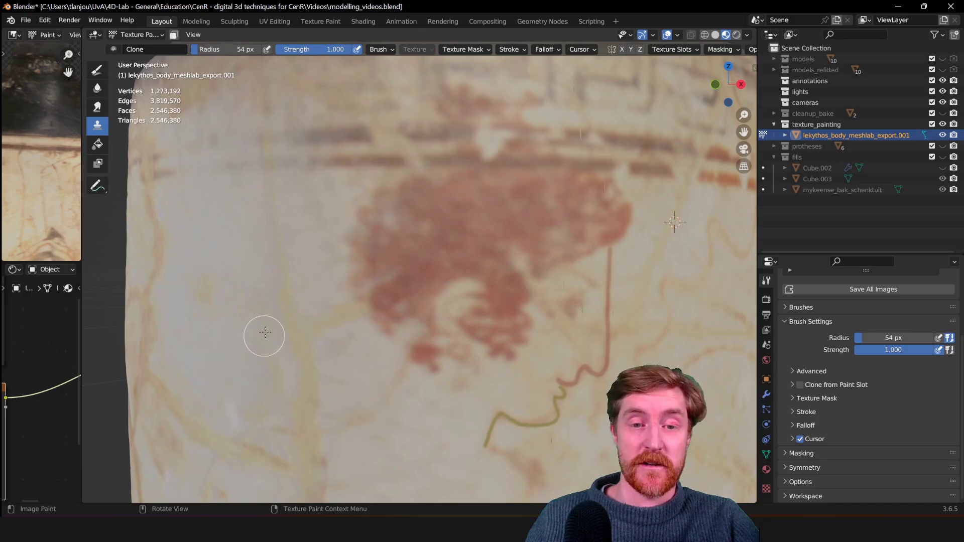
pyautogui.moveTo(397, 433); pyautogui.dragTo(352, 435)
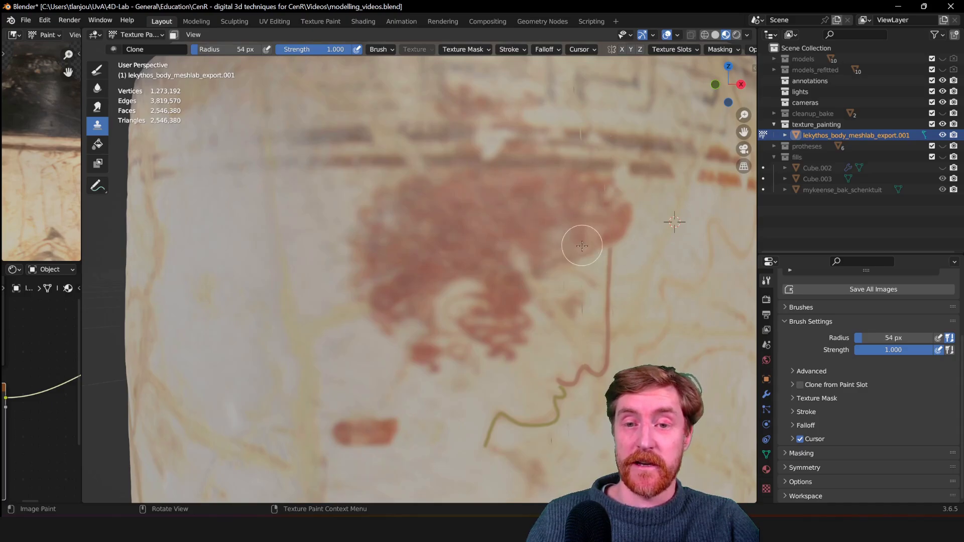
pyautogui.moveTo(355, 442)
pyautogui.mouseDown()
pyautogui.moveTo(322, 427)
pyautogui.moveTo(349, 410)
pyautogui.moveTo(368, 439)
pyautogui.moveTo(410, 432)
pyautogui.moveTo(371, 438)
pyautogui.moveTo(393, 412)
pyautogui.moveTo(320, 388)
pyautogui.moveTo(355, 379)
pyautogui.moveTo(337, 342)
pyautogui.moveTo(321, 356)
pyautogui.moveTo(307, 331)
pyautogui.moveTo(284, 347)
pyautogui.moveTo(279, 334)
pyautogui.moveTo(257, 349)
pyautogui.moveTo(234, 337)
pyautogui.moveTo(215, 354)
pyautogui.moveTo(223, 414)
pyautogui.moveTo(220, 342)
pyautogui.moveTo(175, 353)
pyautogui.moveTo(200, 322)
pyautogui.moveTo(325, 345)
pyautogui.moveTo(375, 416)
pyautogui.moveTo(392, 378)
pyautogui.moveTo(439, 415)
pyautogui.mouseUp()
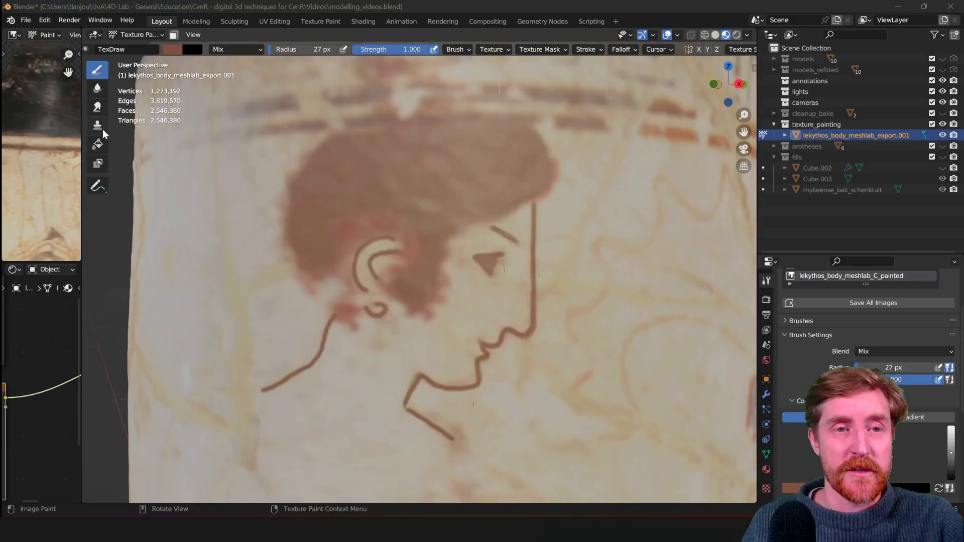
# Select the Soften brush and zoom in on the figure's ear outline.
pyautogui.click(94, 88)
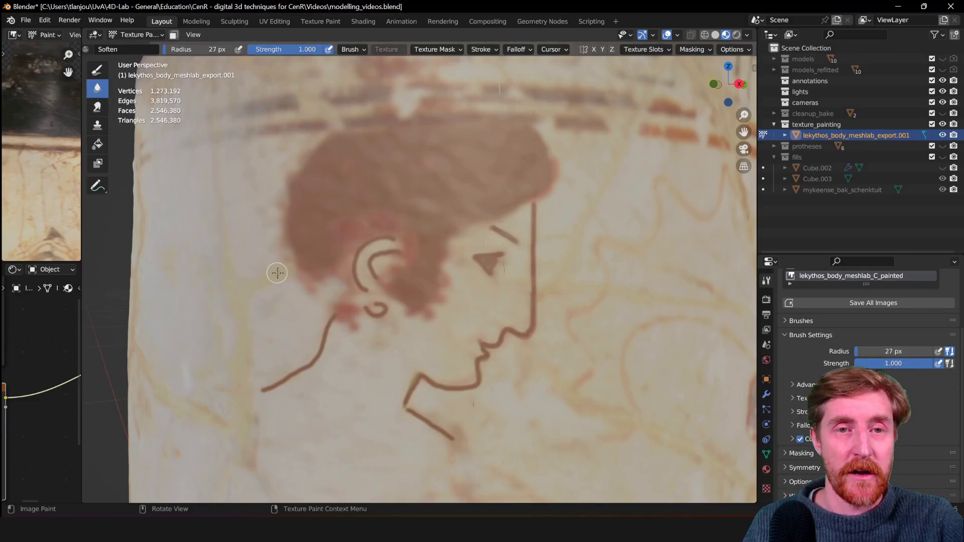
pyautogui.scroll(2, 354, 283)
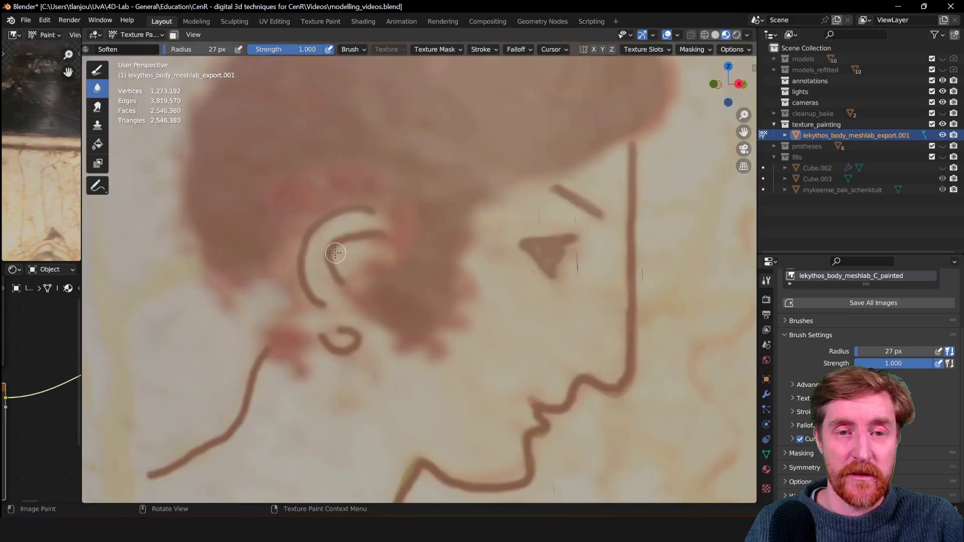
pyautogui.moveTo(312, 233); pyautogui.dragTo(412, 263, button='middle')
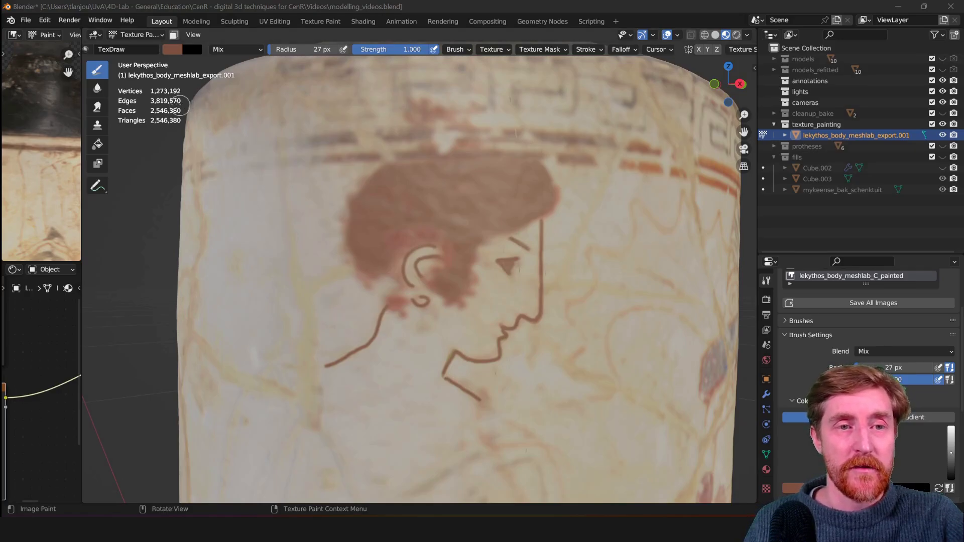
pyautogui.click(99, 88)
pyautogui.scroll(8, 391, 298)
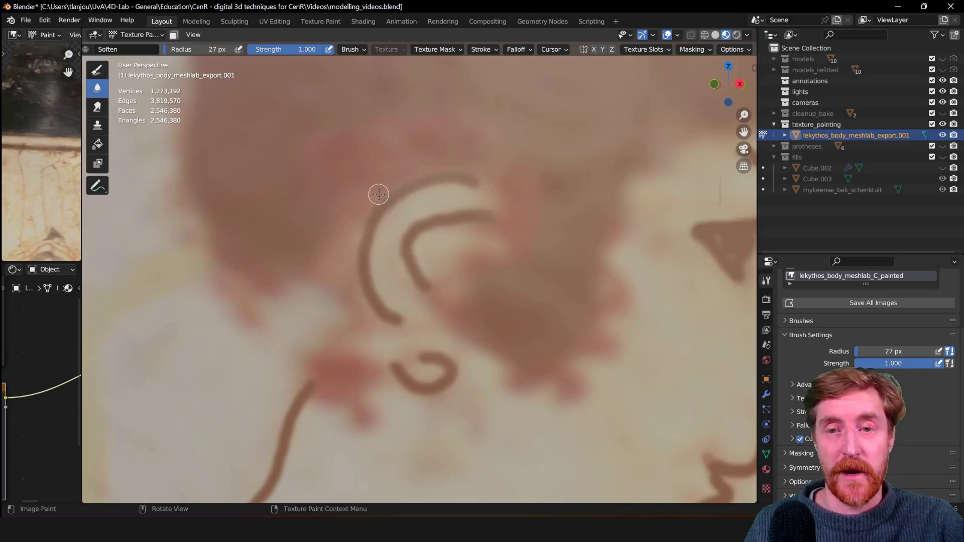
pyautogui.scroll(-5, 384, 201)
pyautogui.scroll(4, 414, 237)
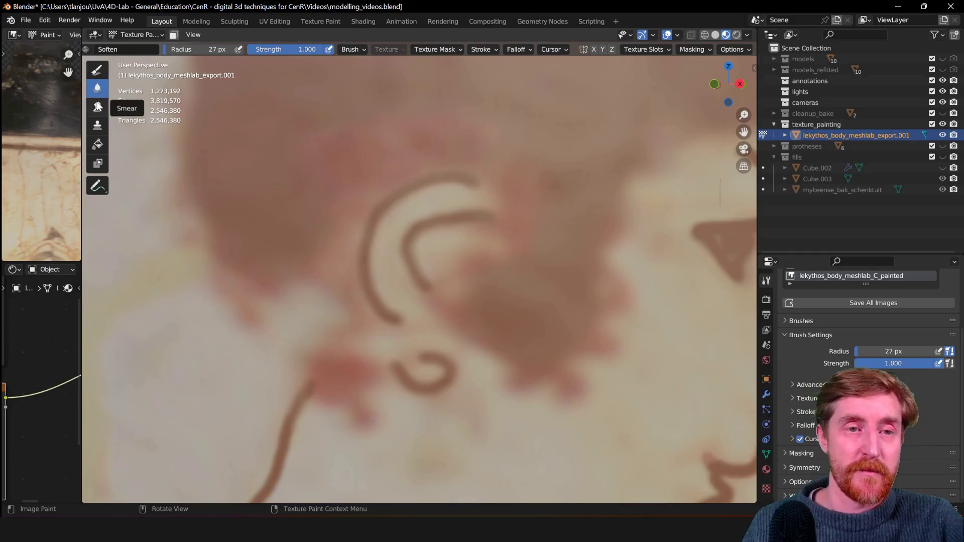
# Smear the top of the ear's outer curve into the hair using the Smear brush at 80 px radius.
pyautogui.click(98, 107)
pyautogui.press('f')
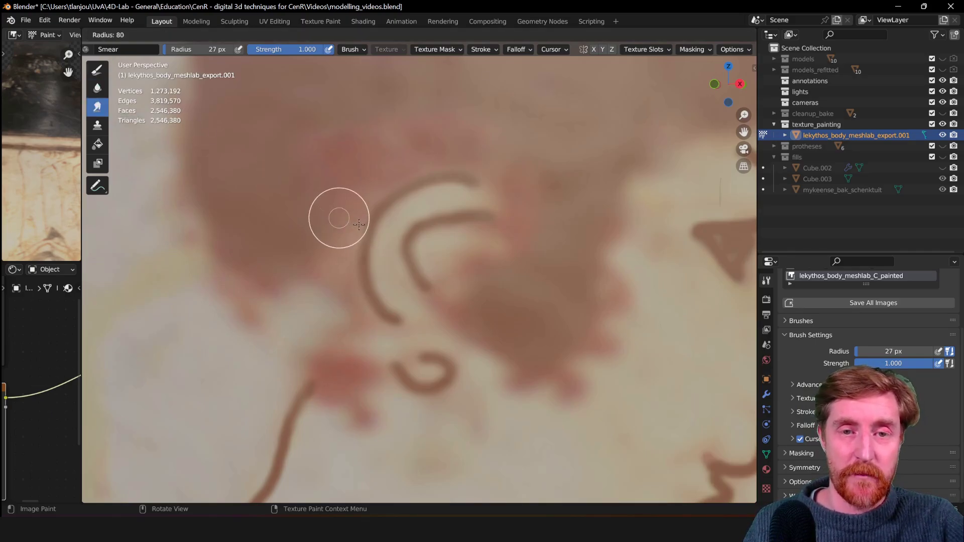
pyautogui.click(389, 165)
pyautogui.moveTo(389, 164)
pyautogui.mouseDown()
pyautogui.moveTo(463, 148)
pyautogui.moveTo(490, 180)
pyautogui.moveTo(448, 152)
pyautogui.mouseUp()
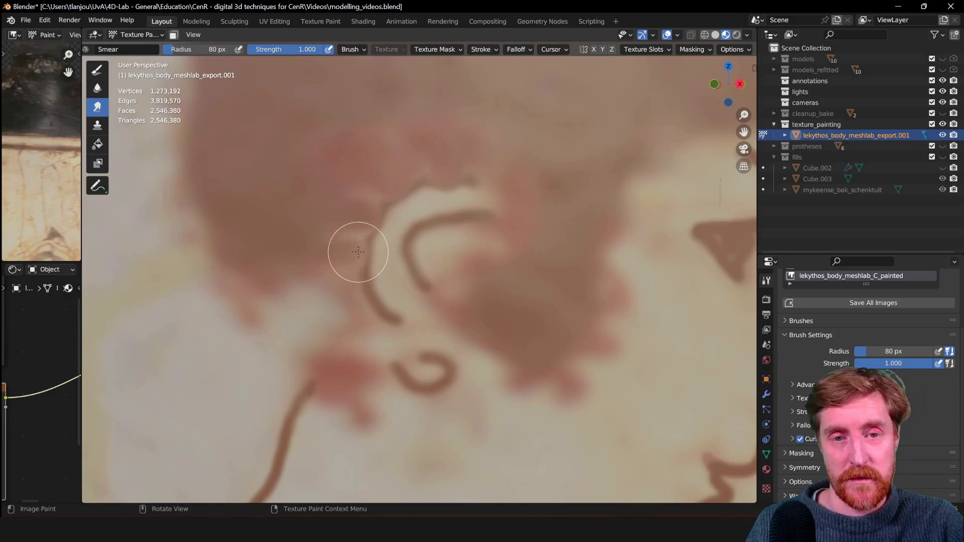
pyautogui.click(96, 146)
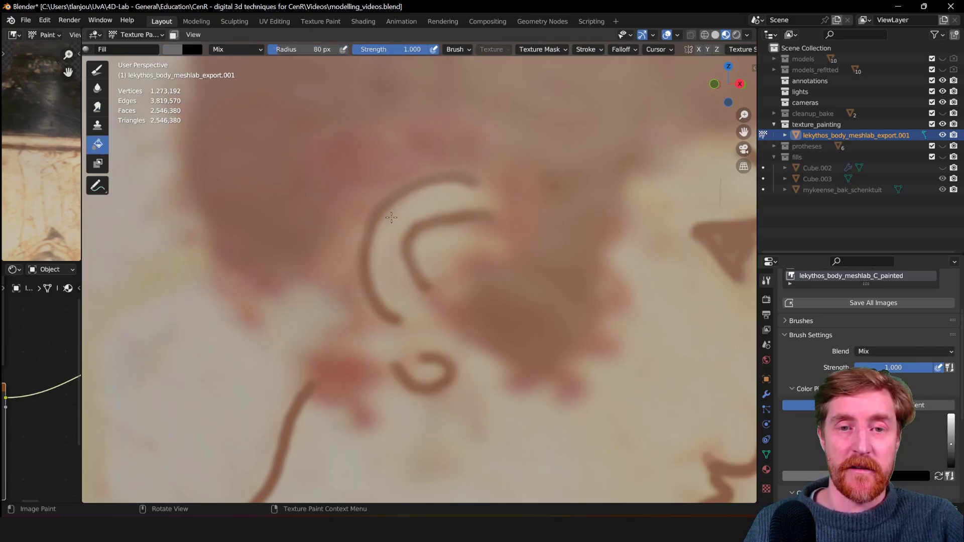
# Fill the texture with flat grey and orbit to a tilted view of the whole vase.
pyautogui.click(489, 222)
pyautogui.scroll(-5, 489, 223)
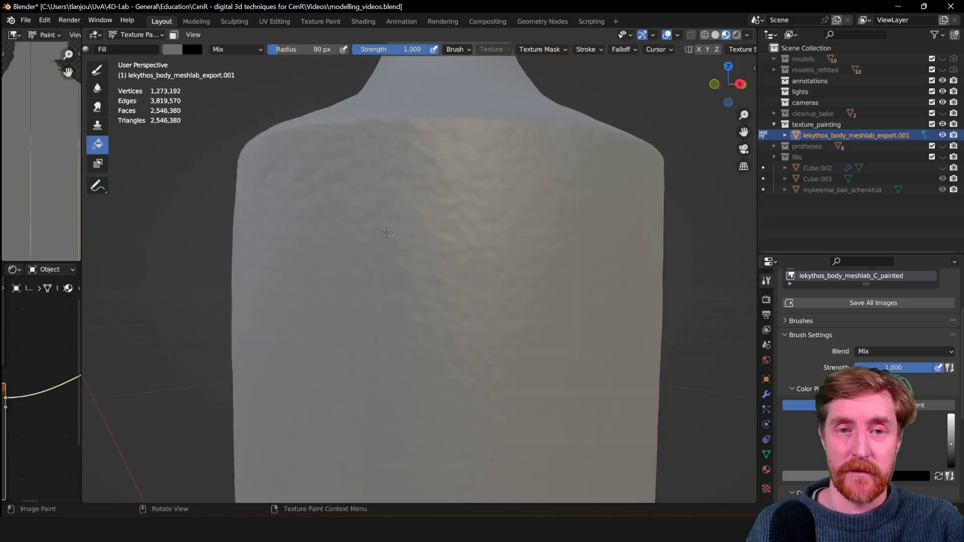
pyautogui.scroll(-5, 387, 233)
pyautogui.moveTo(386, 233)
pyautogui.mouseDown(button='middle')
pyautogui.moveTo(505, 290)
pyautogui.moveTo(494, 281)
pyautogui.mouseUp(button='middle')
pyautogui.scroll(6, 507, 220)
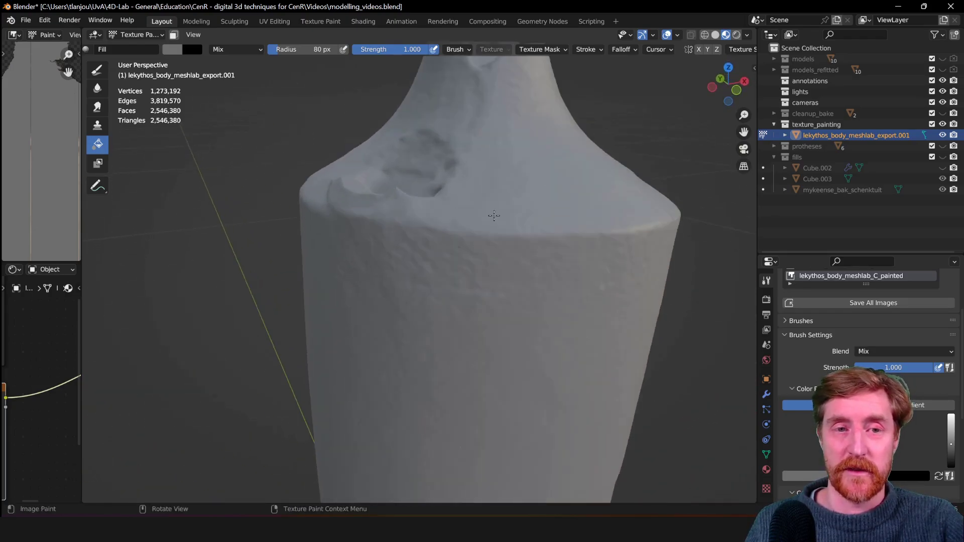
# Undo the grey fill, return to the Draw brush, and orbit to face the painted figure.
pyautogui.hotkey('ctrl', 'z')
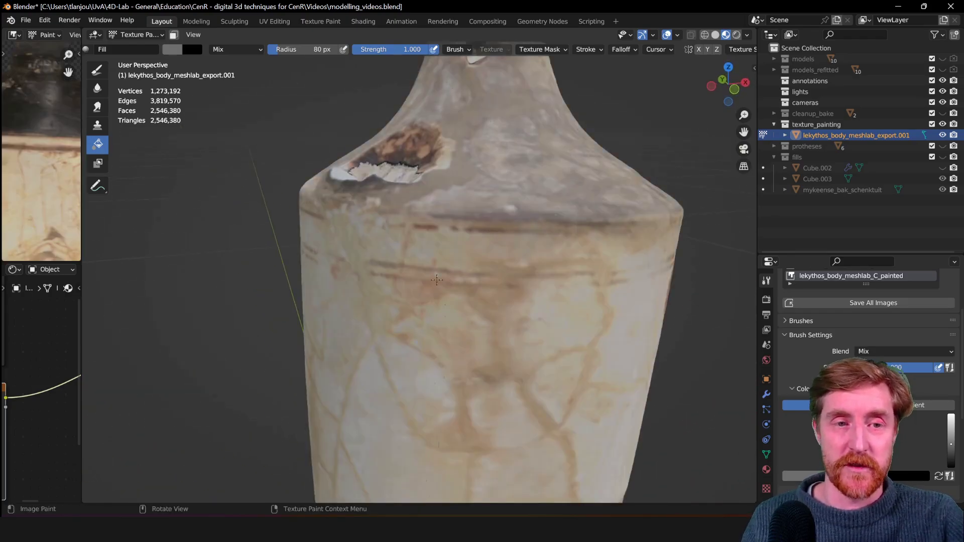
pyautogui.hotkey('shift', 'space')
pyautogui.press('d')
pyautogui.moveTo(475, 301); pyautogui.dragTo(387, 290, button='middle')
pyautogui.scroll(2, 397, 290)
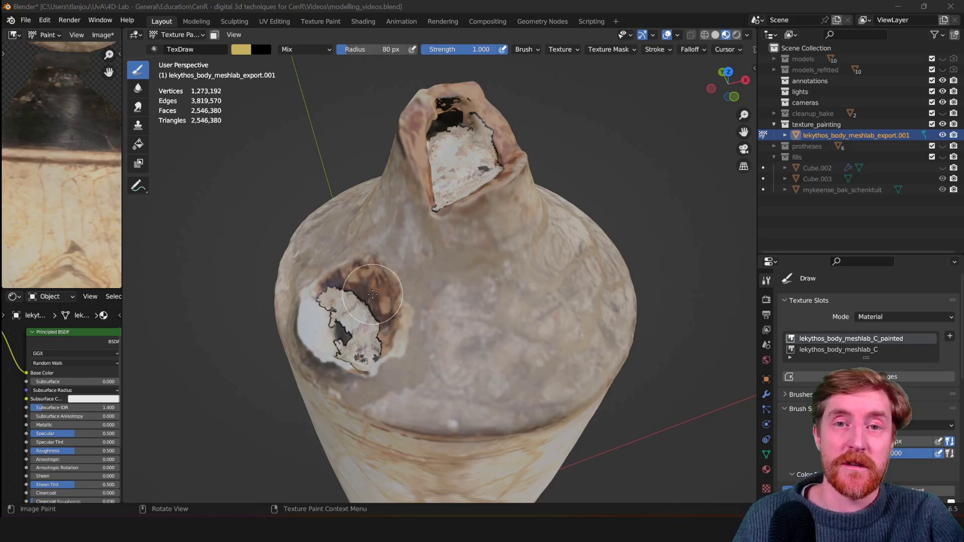
# Orbit and zoom around the neck and shoulder until the large white hole faces the camera.
pyautogui.moveTo(396, 291); pyautogui.dragTo(412, 321, button='middle')
pyautogui.scroll(2, 422, 342)
pyautogui.scroll(2, 430, 358)
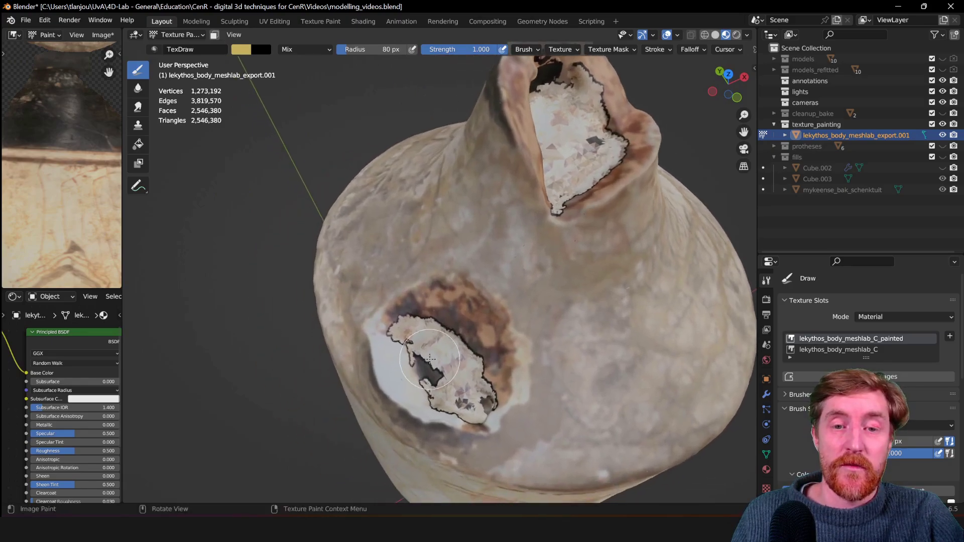
pyautogui.moveTo(527, 327); pyautogui.dragTo(474, 322, button='middle')
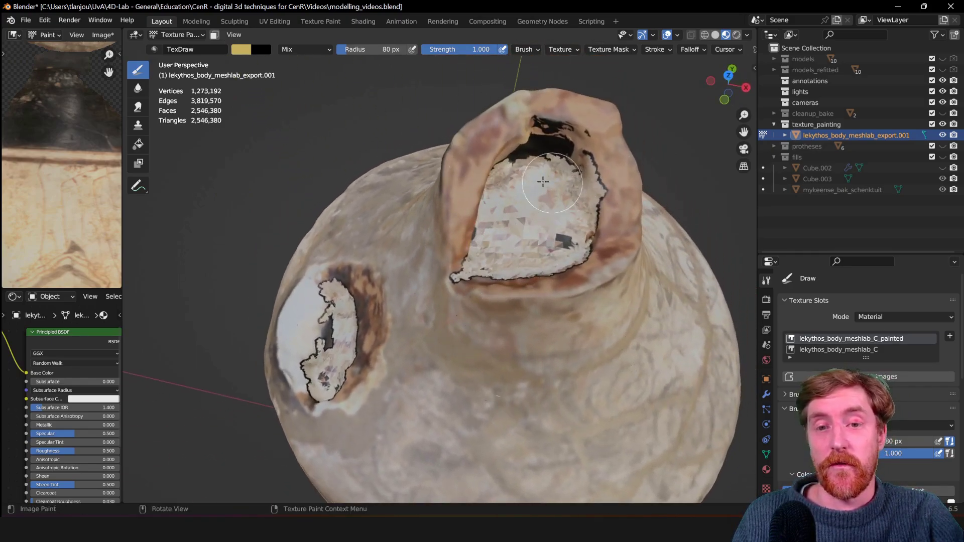
pyautogui.moveTo(454, 326)
pyautogui.mouseDown(button='middle')
pyautogui.moveTo(475, 318)
pyautogui.moveTo(560, 334)
pyautogui.mouseUp(button='middle')
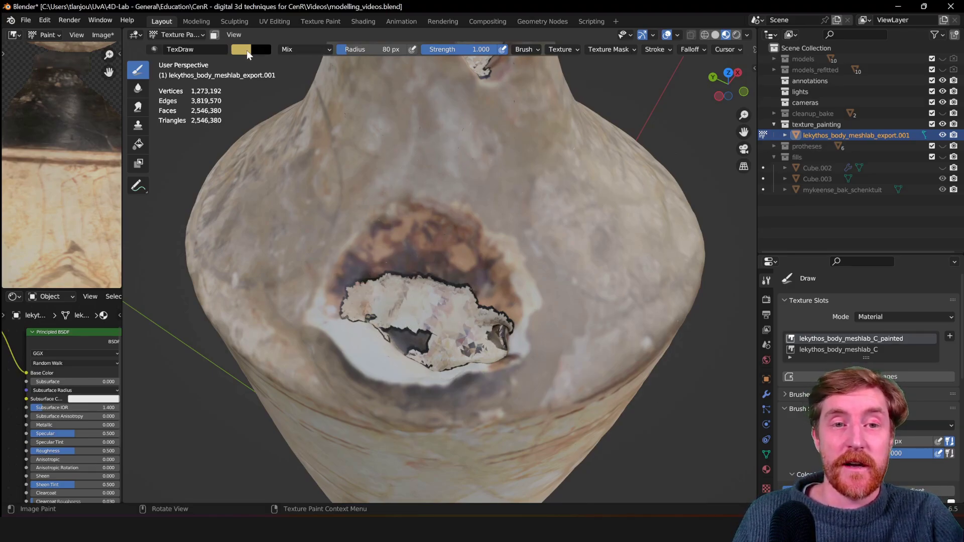
# Darken the brush colour to value 0.258 and paint dark blue into the hole's light area and upper edge.
pyautogui.click(244, 49)
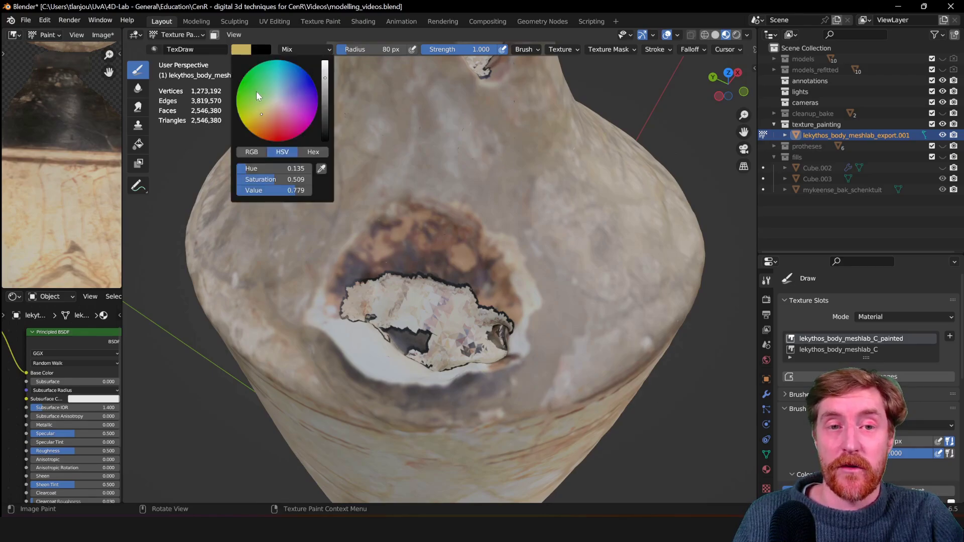
pyautogui.moveTo(327, 81)
pyautogui.mouseDown()
pyautogui.moveTo(325, 121)
pyautogui.moveTo(275, 124)
pyautogui.moveTo(292, 92)
pyautogui.mouseUp()
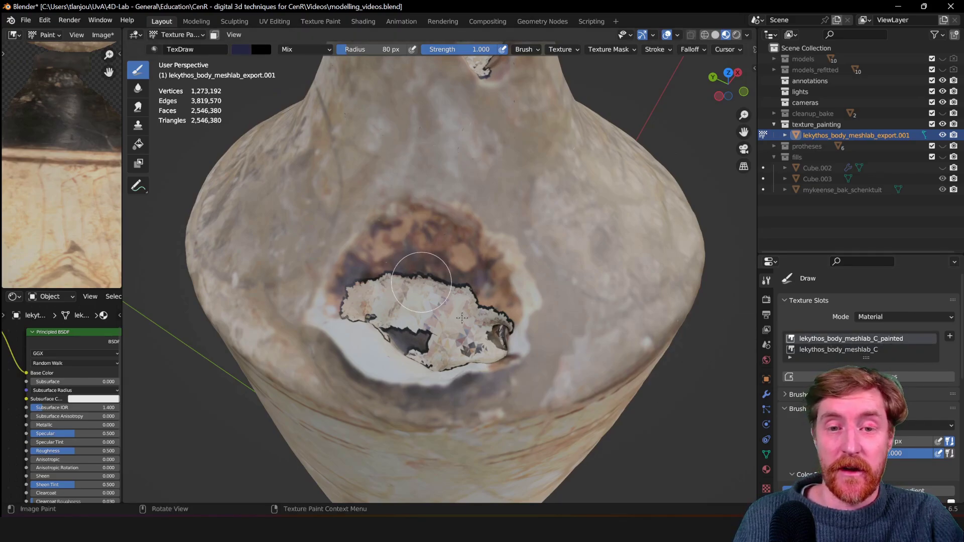
pyautogui.scroll(4, 441, 326)
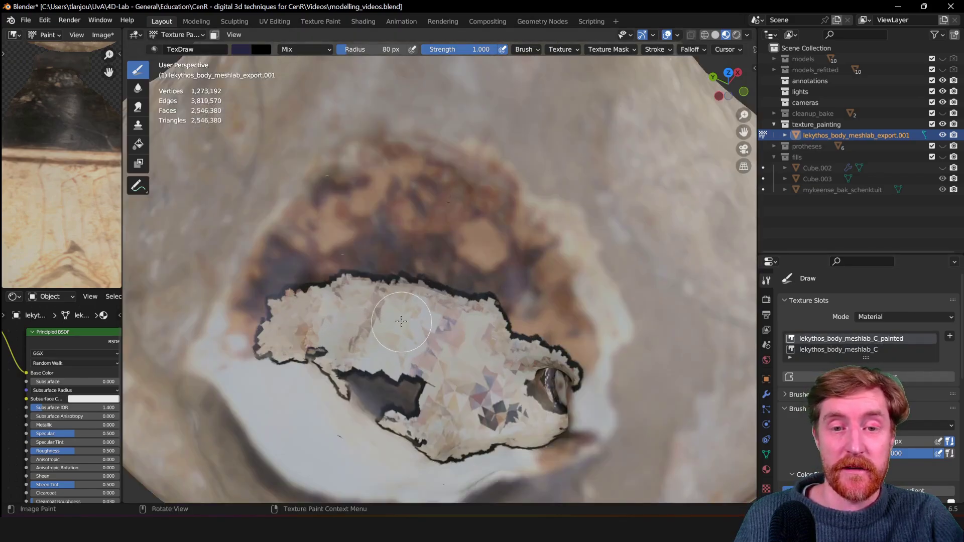
pyautogui.moveTo(409, 303)
pyautogui.mouseDown()
pyautogui.moveTo(483, 318)
pyautogui.moveTo(503, 348)
pyautogui.moveTo(547, 365)
pyautogui.mouseUp()
pyautogui.moveTo(417, 304)
pyautogui.mouseDown()
pyautogui.moveTo(349, 298)
pyautogui.moveTo(297, 308)
pyautogui.moveTo(277, 331)
pyautogui.moveTo(428, 340)
pyautogui.moveTo(370, 346)
pyautogui.moveTo(437, 370)
pyautogui.moveTo(441, 404)
pyautogui.moveTo(515, 392)
pyautogui.moveTo(486, 387)
pyautogui.moveTo(482, 301)
pyautogui.moveTo(357, 286)
pyautogui.moveTo(286, 308)
pyautogui.moveTo(270, 338)
pyautogui.moveTo(320, 347)
pyautogui.moveTo(336, 368)
pyautogui.mouseUp()
pyautogui.moveTo(336, 367); pyautogui.dragTo(342, 262, button='middle')
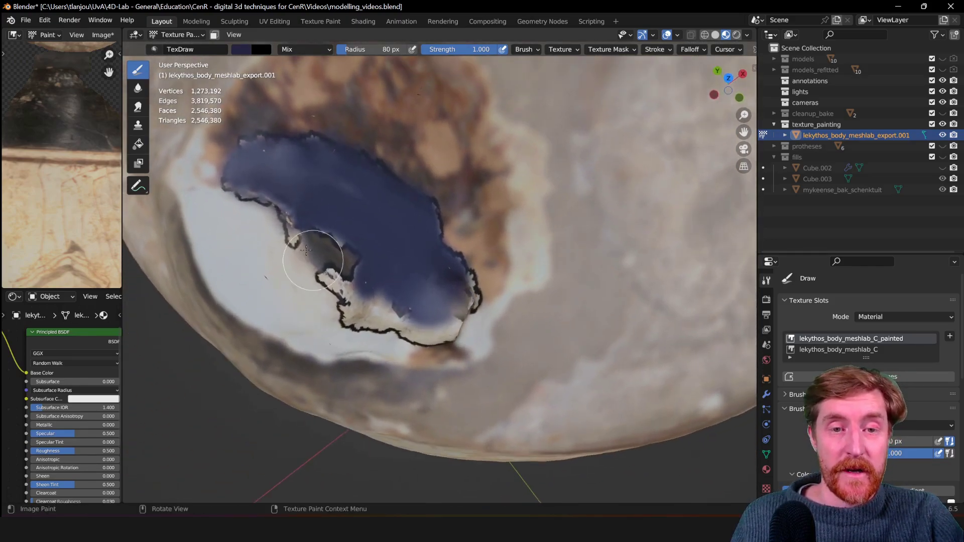
# Cover the hole, its right edge, and the beige rim above and inside it in dark blue.
pyautogui.scroll(2, 297, 240)
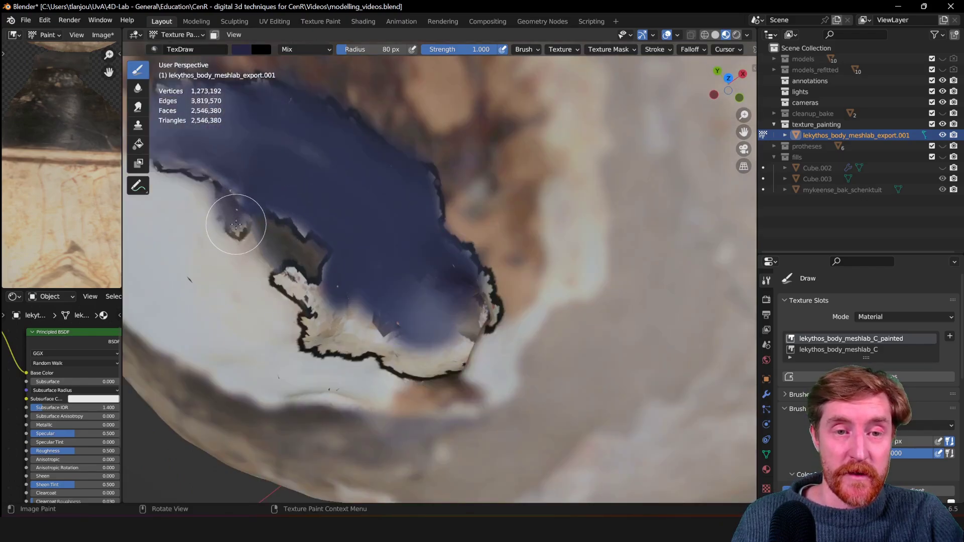
pyautogui.moveTo(236, 225)
pyautogui.mouseDown()
pyautogui.moveTo(246, 195)
pyautogui.moveTo(338, 239)
pyautogui.moveTo(335, 291)
pyautogui.moveTo(317, 297)
pyautogui.moveTo(282, 280)
pyautogui.moveTo(314, 319)
pyautogui.moveTo(311, 343)
pyautogui.moveTo(360, 308)
pyautogui.moveTo(369, 329)
pyautogui.moveTo(391, 330)
pyautogui.moveTo(343, 343)
pyautogui.moveTo(368, 343)
pyautogui.moveTo(330, 343)
pyautogui.moveTo(455, 360)
pyautogui.moveTo(454, 308)
pyautogui.mouseUp()
pyautogui.moveTo(454, 308)
pyautogui.mouseDown(button='middle')
pyautogui.moveTo(467, 281)
pyautogui.moveTo(520, 263)
pyautogui.moveTo(407, 310)
pyautogui.moveTo(469, 262)
pyautogui.mouseUp(button='middle')
pyautogui.scroll(2, 495, 254)
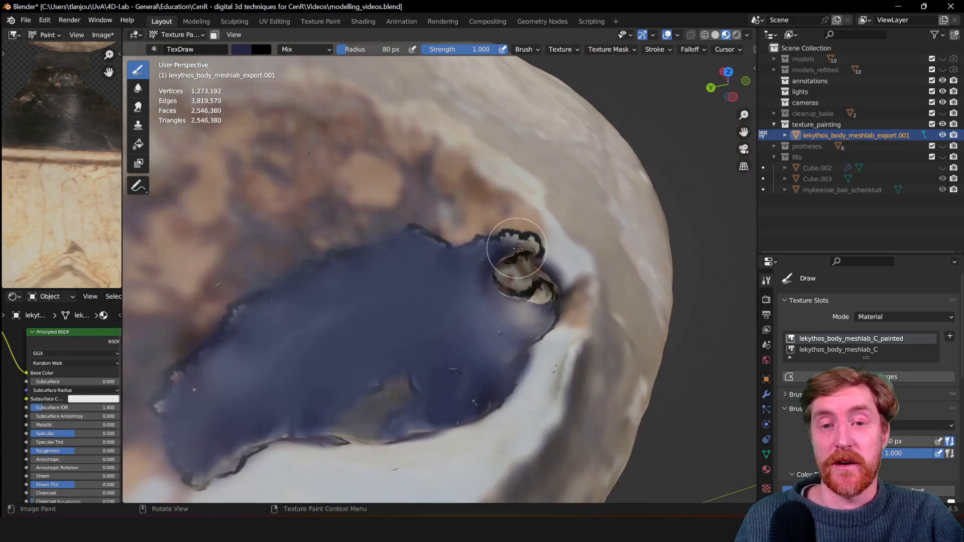
pyautogui.scroll(2, 518, 249)
pyautogui.moveTo(544, 221)
pyautogui.mouseDown()
pyautogui.moveTo(567, 231)
pyautogui.moveTo(454, 244)
pyautogui.mouseUp()
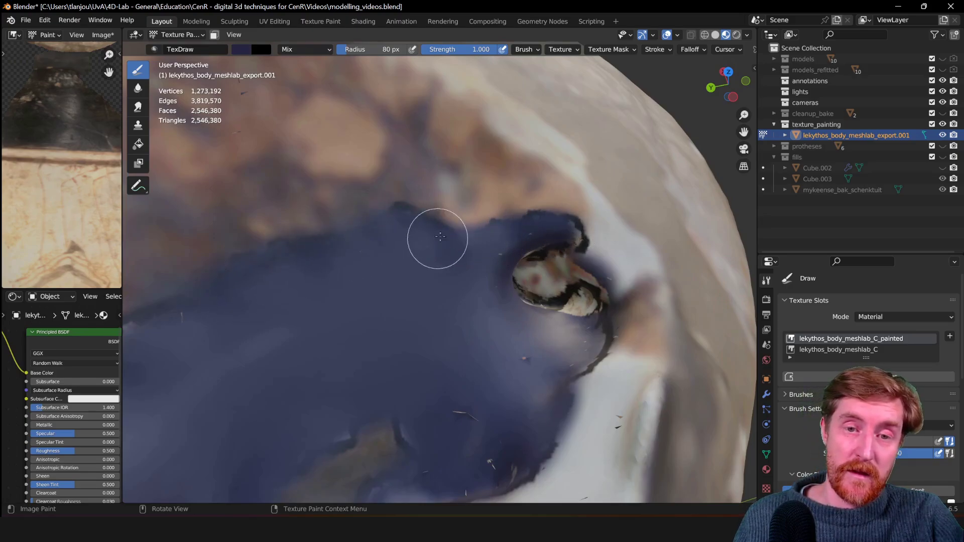
pyautogui.moveTo(486, 288)
pyautogui.mouseDown()
pyautogui.moveTo(584, 310)
pyautogui.moveTo(550, 318)
pyautogui.mouseUp()
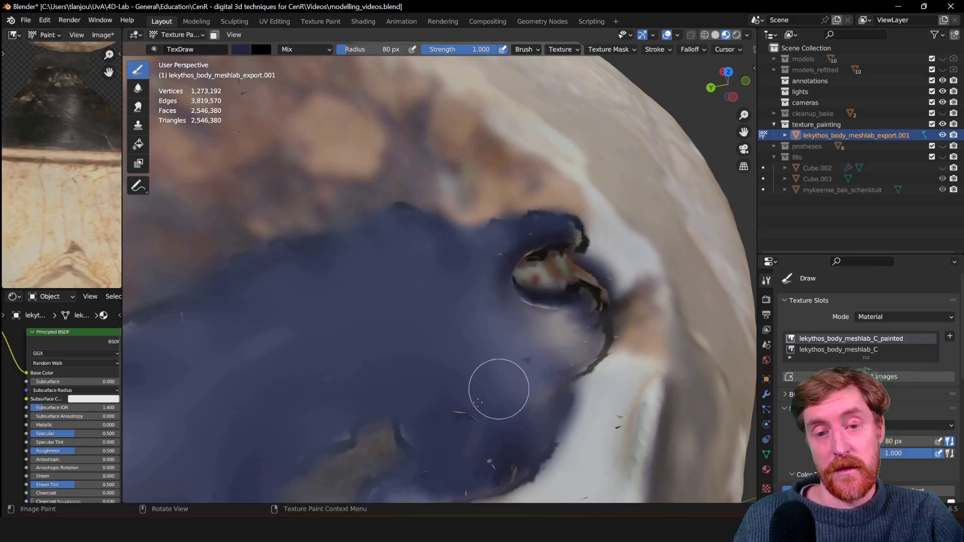
# Orbit and zoom out to check the whole hole and vessel.
pyautogui.scroll(-3, 452, 371)
pyautogui.moveTo(432, 344)
pyautogui.mouseDown(button='middle')
pyautogui.moveTo(286, 324)
pyautogui.moveTo(411, 327)
pyautogui.moveTo(344, 332)
pyautogui.mouseUp(button='middle')
pyautogui.scroll(5, 344, 332)
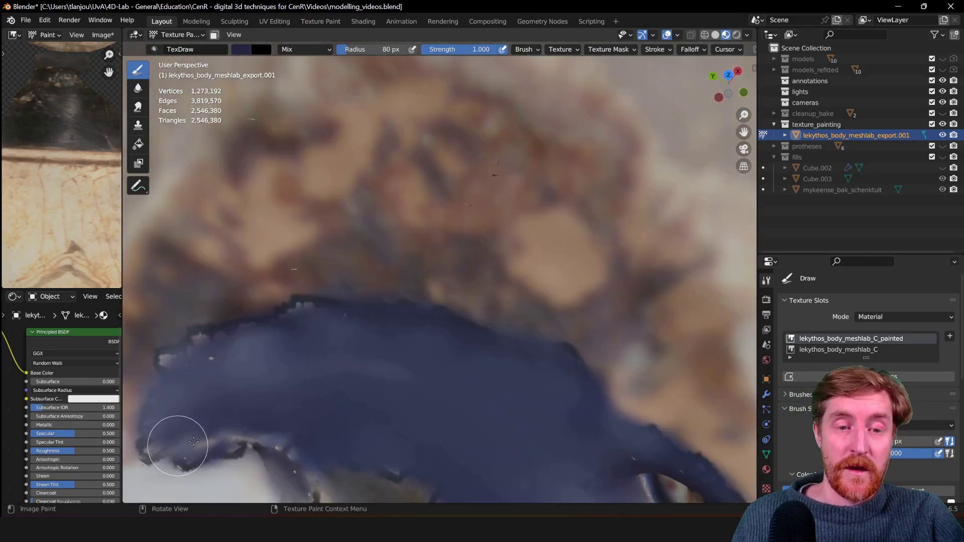
pyautogui.scroll(-4, 387, 282)
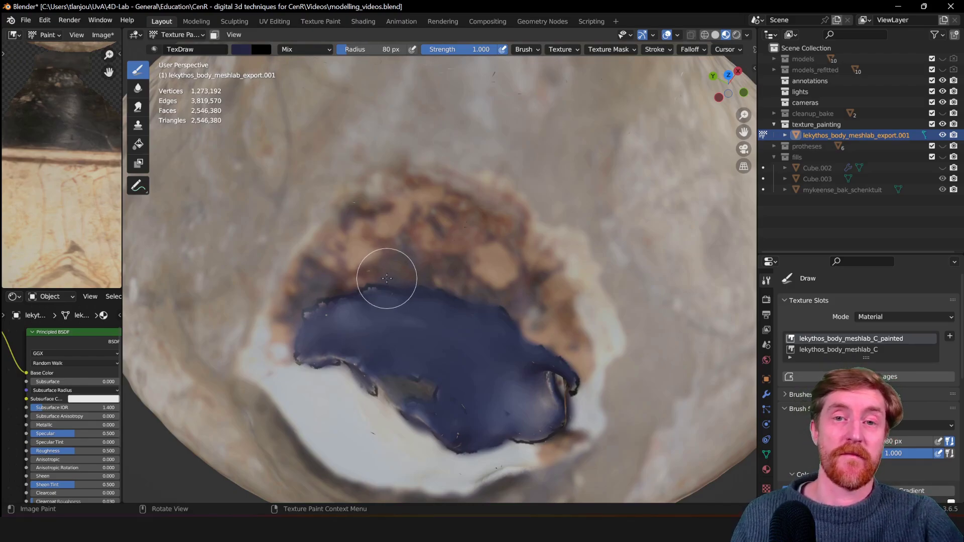
pyautogui.scroll(-3, 390, 281)
pyautogui.scroll(-2, 392, 291)
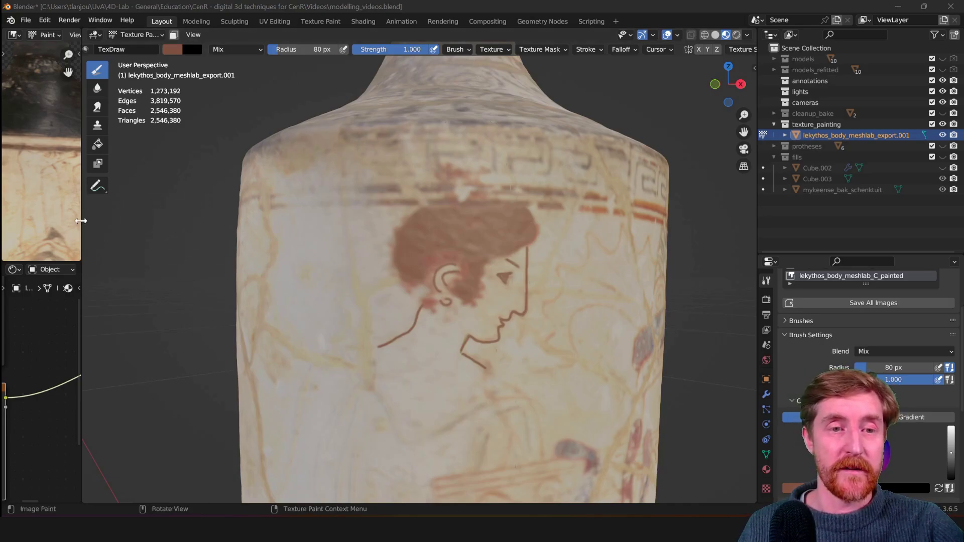
# Widen the image and shader editors and heighten the node editor to show the whole node tree.
pyautogui.moveTo(83, 220); pyautogui.dragTo(383, 219)
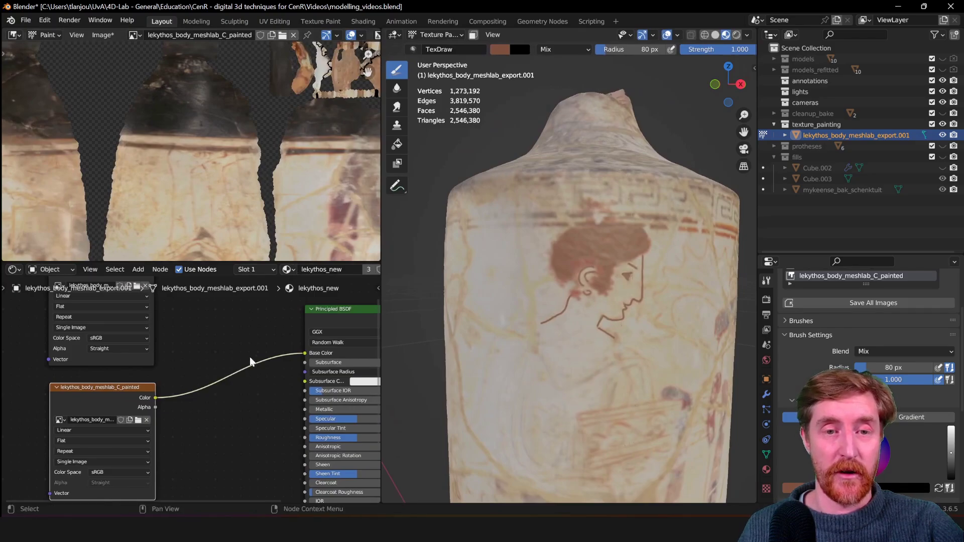
pyautogui.moveTo(153, 279); pyautogui.dragTo(173, 329, button='middle')
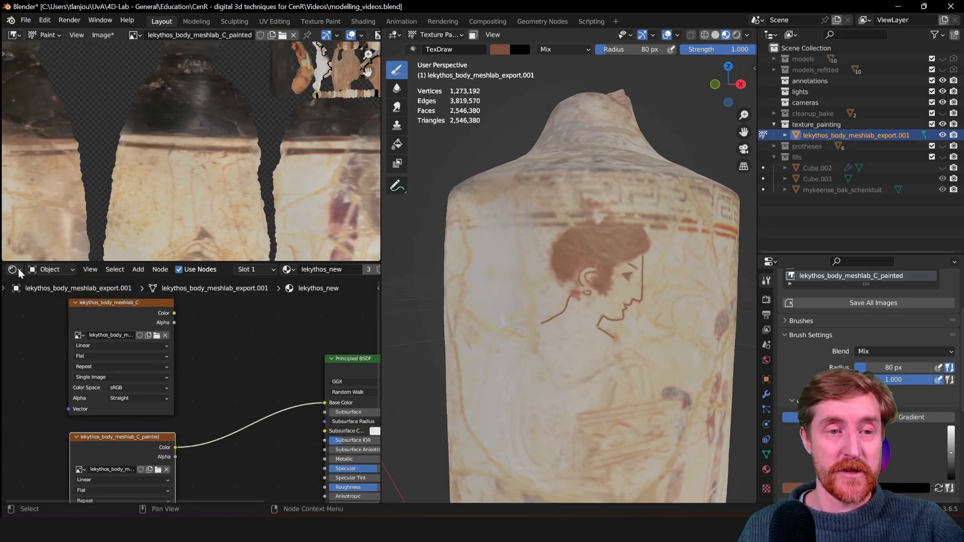
pyautogui.moveTo(105, 262); pyautogui.dragTo(108, 107)
pyautogui.scroll(-3, 261, 206)
pyautogui.moveTo(222, 214); pyautogui.dragTo(211, 182, button='middle')
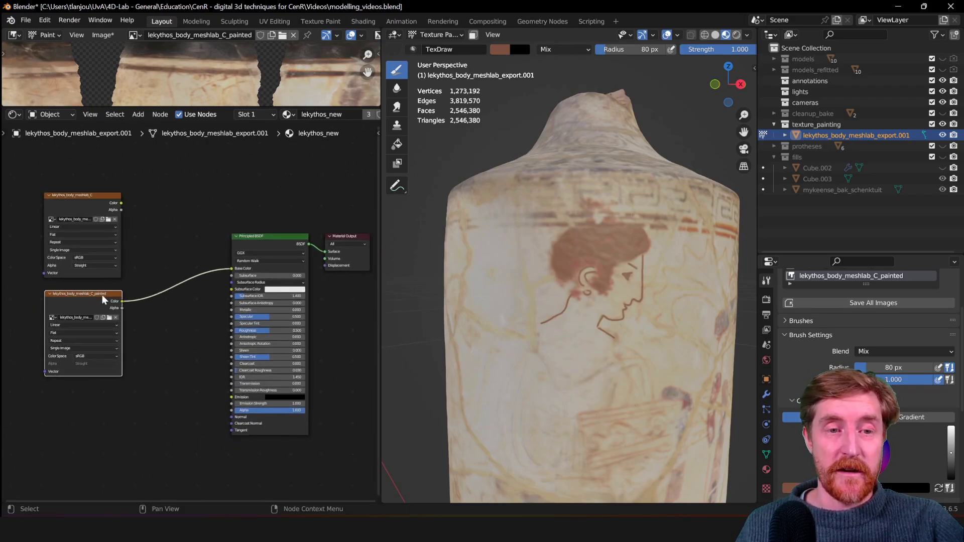
# Move the Principled BSDF node left and nudge the lekythos_body_meshlab_C node into place.
pyautogui.moveTo(103, 300); pyautogui.dragTo(113, 302)
pyautogui.press('Escape')
pyautogui.scroll(2, 104, 290)
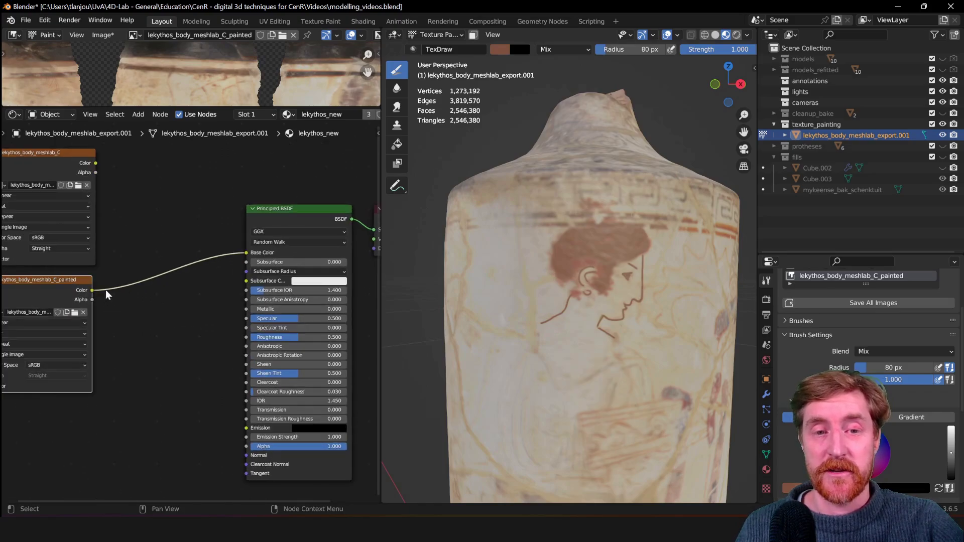
pyautogui.moveTo(270, 221); pyautogui.dragTo(251, 222)
pyautogui.moveTo(319, 225); pyautogui.dragTo(229, 223, button='middle')
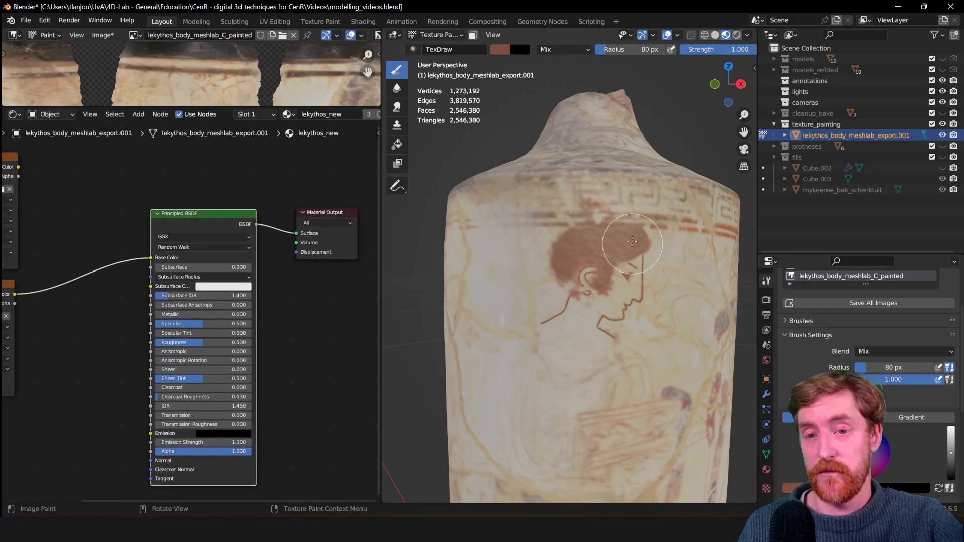
pyautogui.moveTo(201, 229); pyautogui.dragTo(183, 229)
pyautogui.moveTo(77, 216); pyautogui.dragTo(270, 230, button='middle')
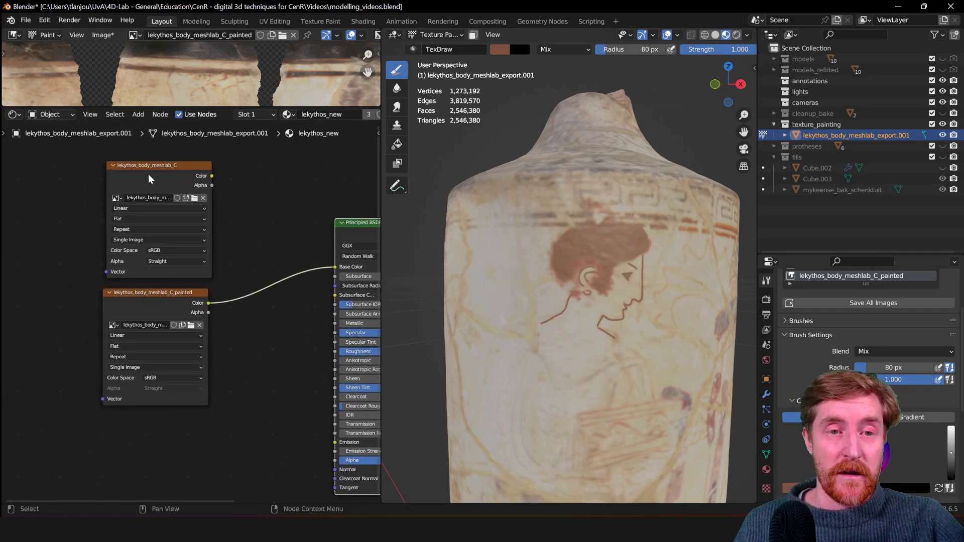
pyautogui.moveTo(146, 180); pyautogui.dragTo(142, 182)
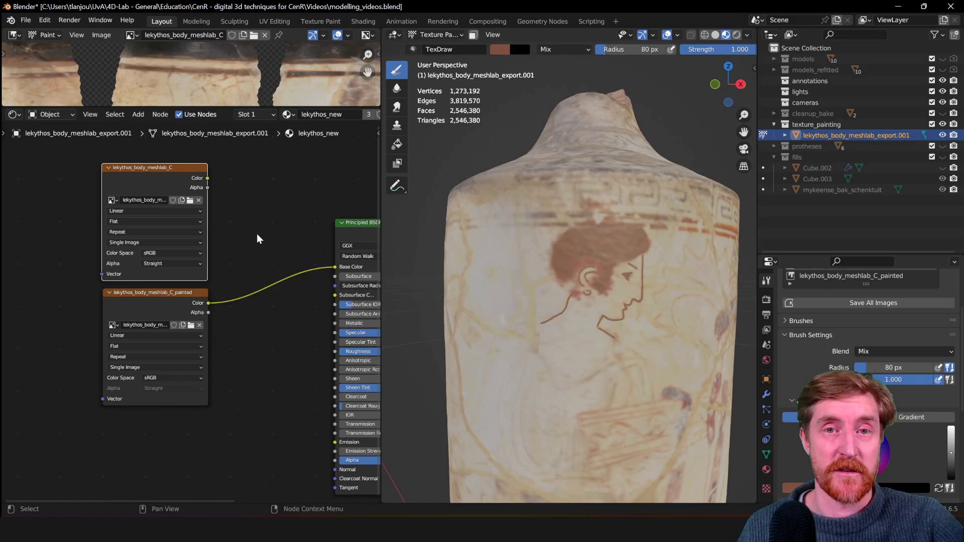
# Shift the lekythos_body_meshlab_C and painted texture nodes left, then deselect all nodes.
pyautogui.hscroll(3, 287, 236)
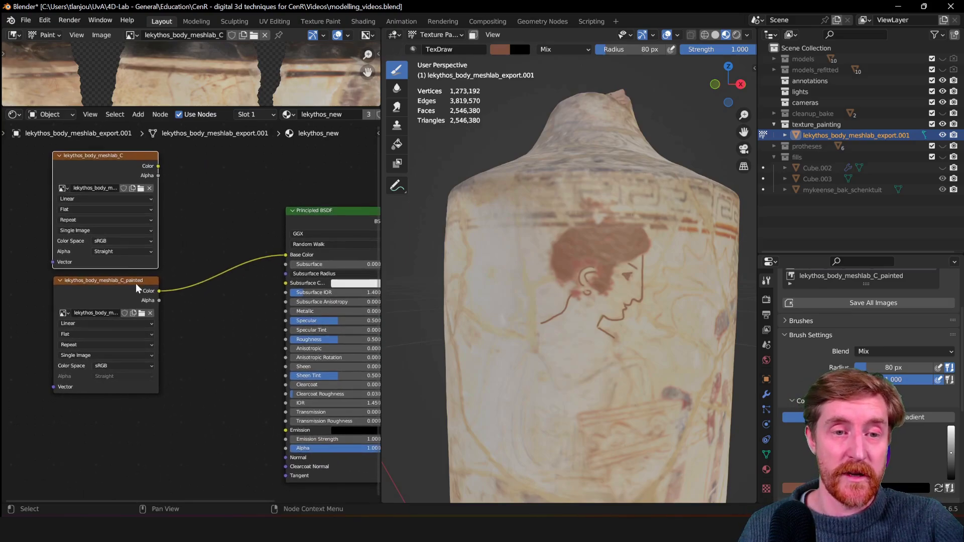
pyautogui.moveTo(137, 288); pyautogui.dragTo(127, 287)
pyautogui.moveTo(86, 170); pyautogui.dragTo(78, 171)
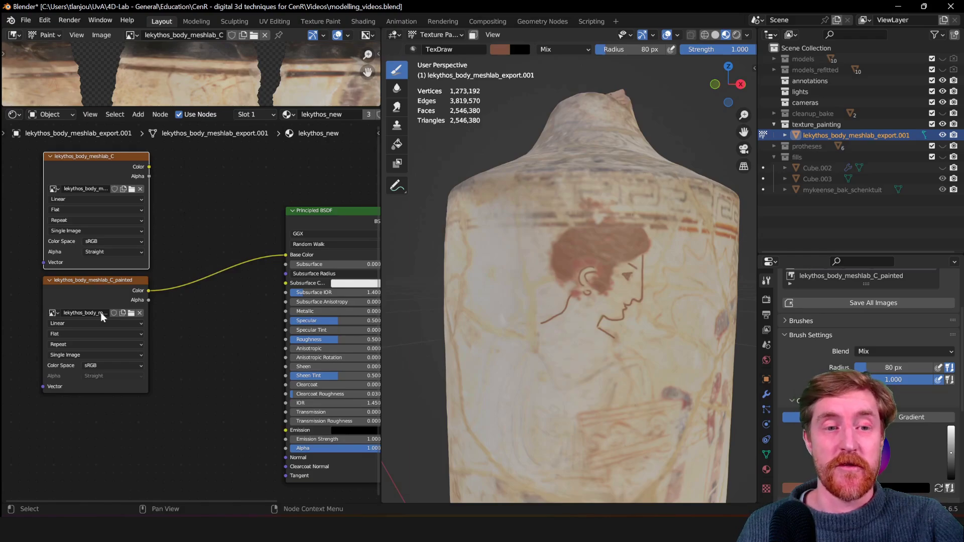
pyautogui.click(98, 170)
pyautogui.click(220, 236)
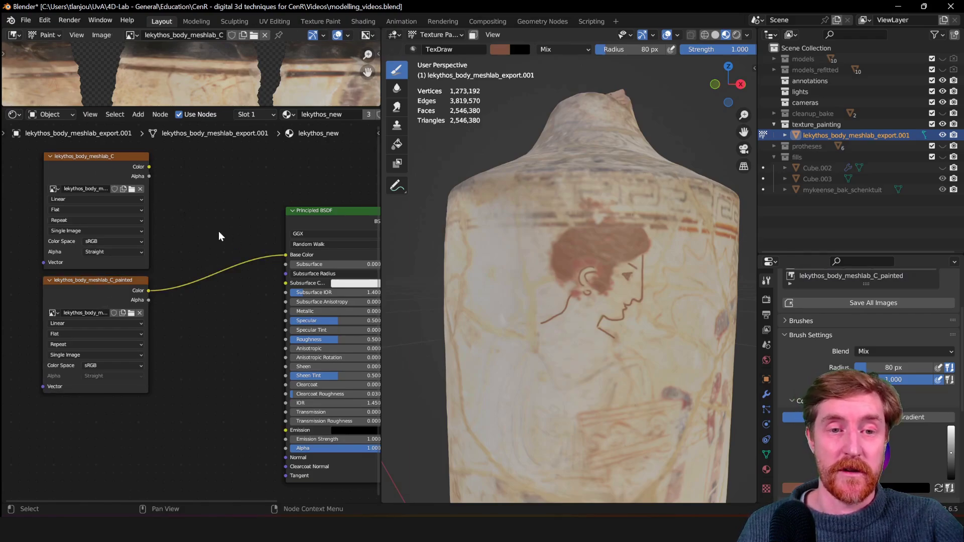
# Insert a Mix Color node on the Base Color link, wiring lekythos_body_meshlab_C to A and the painted texture to B.
pyautogui.hotkey('shift', 'a')
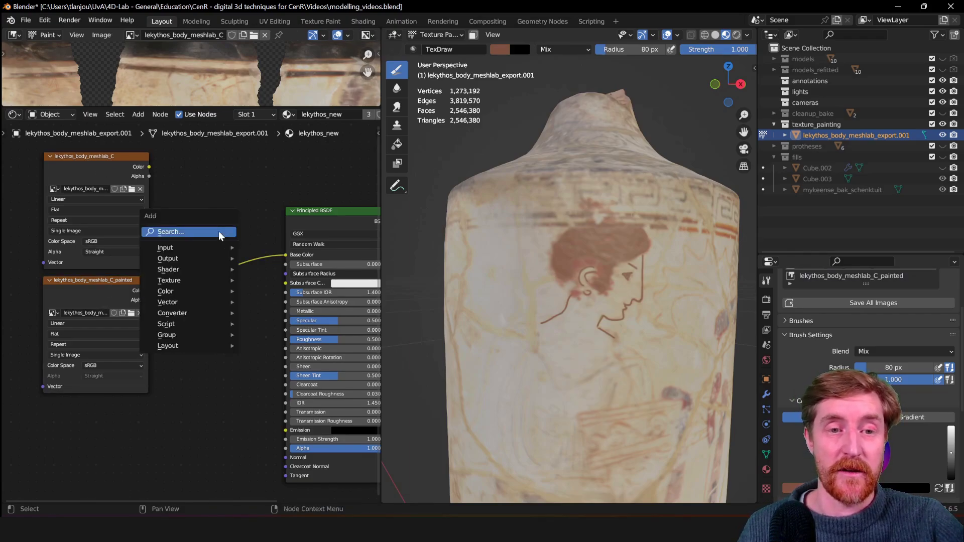
pyautogui.moveTo(208, 232)
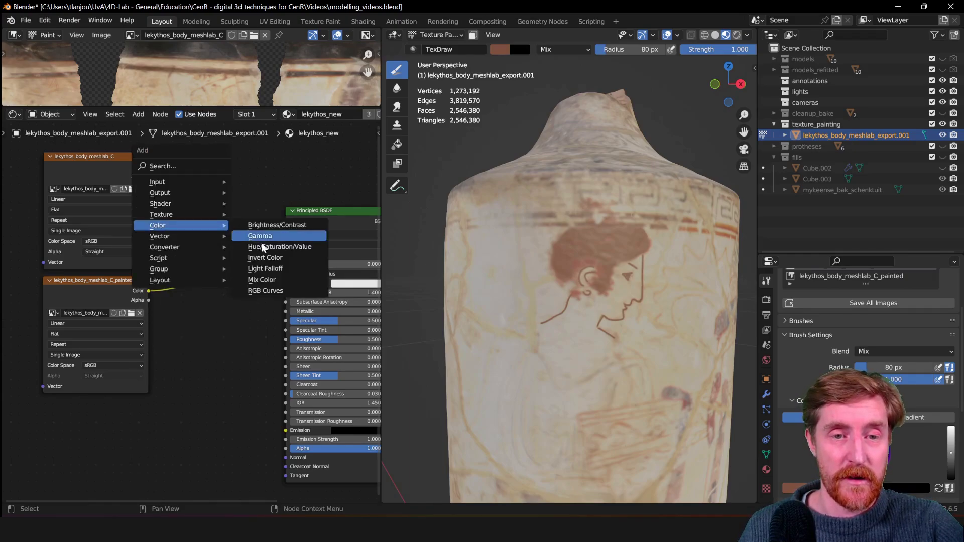
pyautogui.click(262, 280)
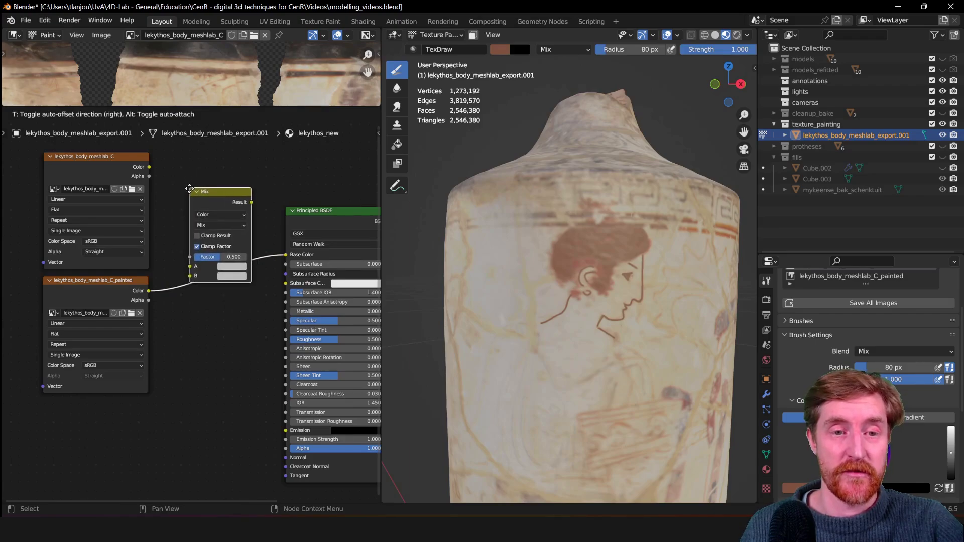
pyautogui.click(189, 186)
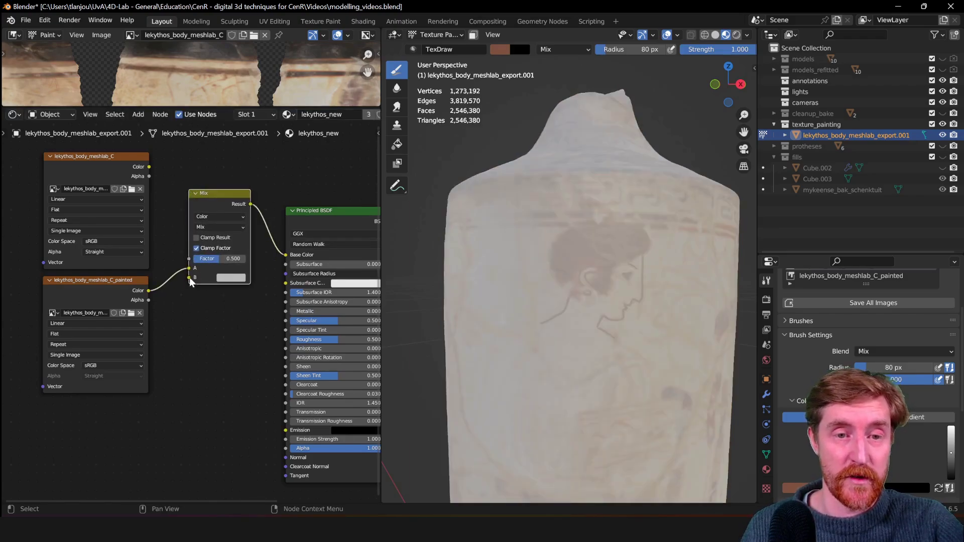
pyautogui.moveTo(150, 167); pyautogui.dragTo(189, 274)
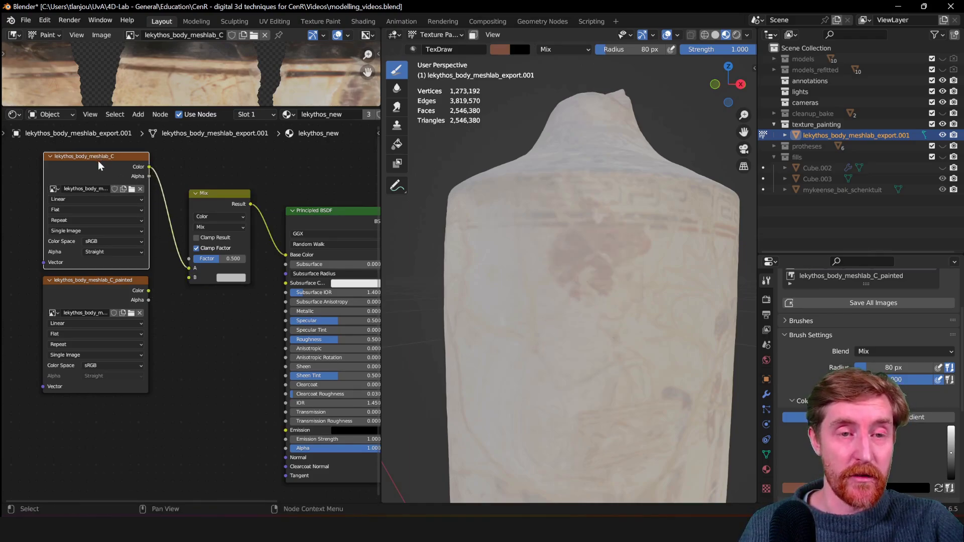
pyautogui.moveTo(99, 165); pyautogui.dragTo(103, 163)
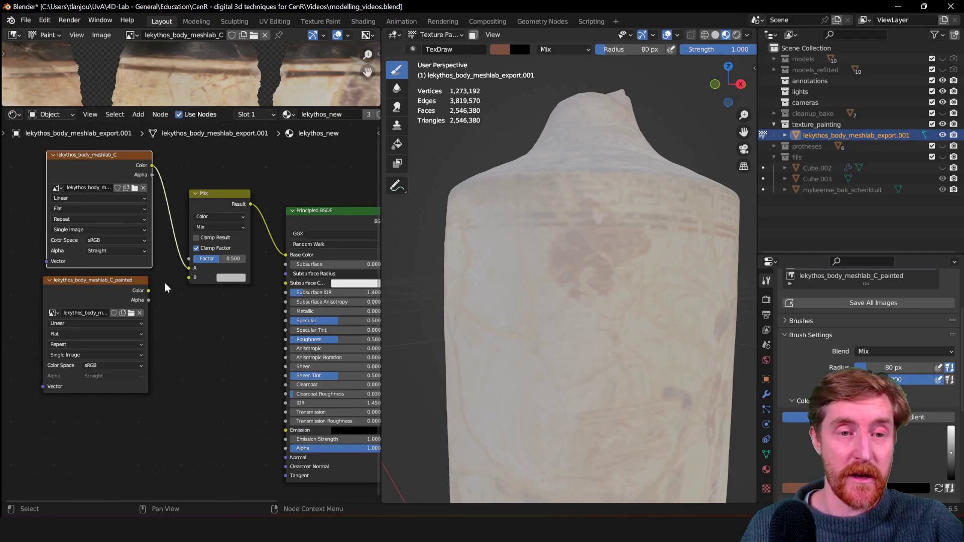
pyautogui.moveTo(149, 290); pyautogui.dragTo(192, 280)
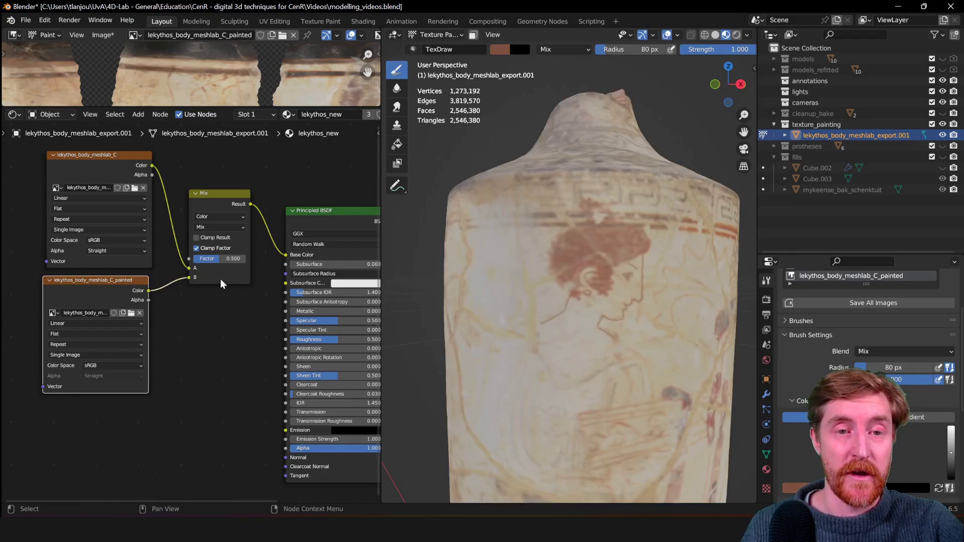
# Slide the Mix factor up toward the painted texture, then back down toward the original.
pyautogui.scroll(2, 208, 279)
pyautogui.moveTo(256, 162); pyautogui.dragTo(227, 216, button='middle')
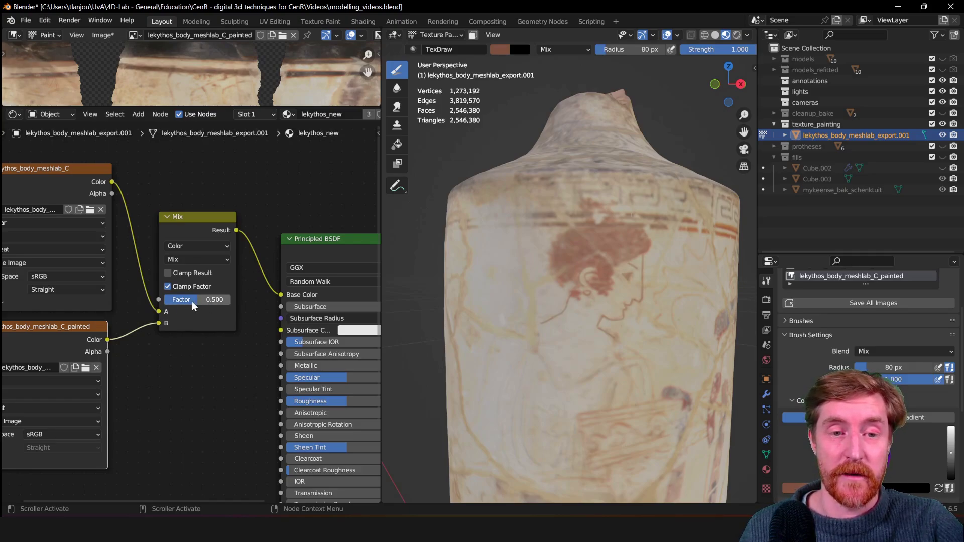
pyautogui.moveTo(193, 305); pyautogui.dragTo(231, 300)
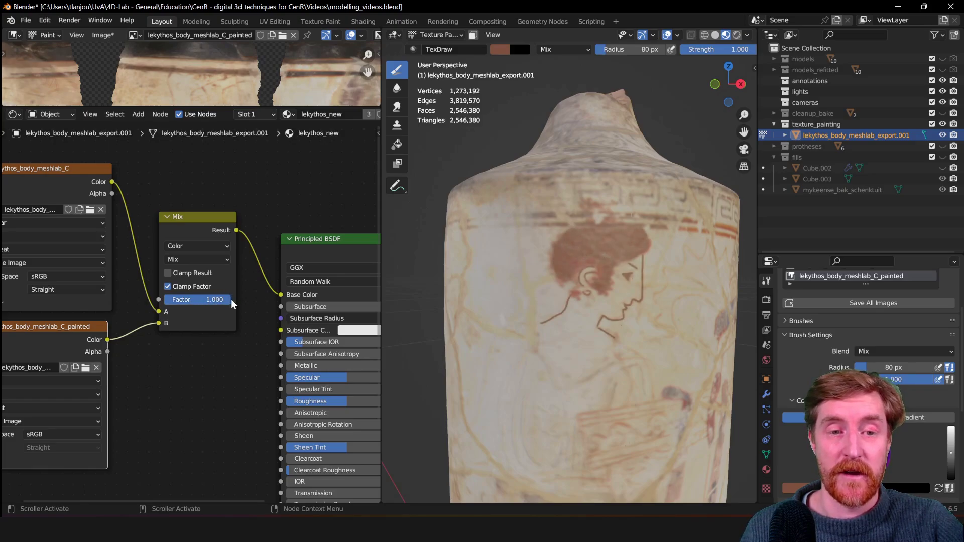
pyautogui.moveTo(218, 323); pyautogui.dragTo(268, 318, button='middle')
pyautogui.moveTo(112, 326); pyautogui.dragTo(121, 335)
pyautogui.moveTo(260, 333); pyautogui.dragTo(249, 360, button='middle')
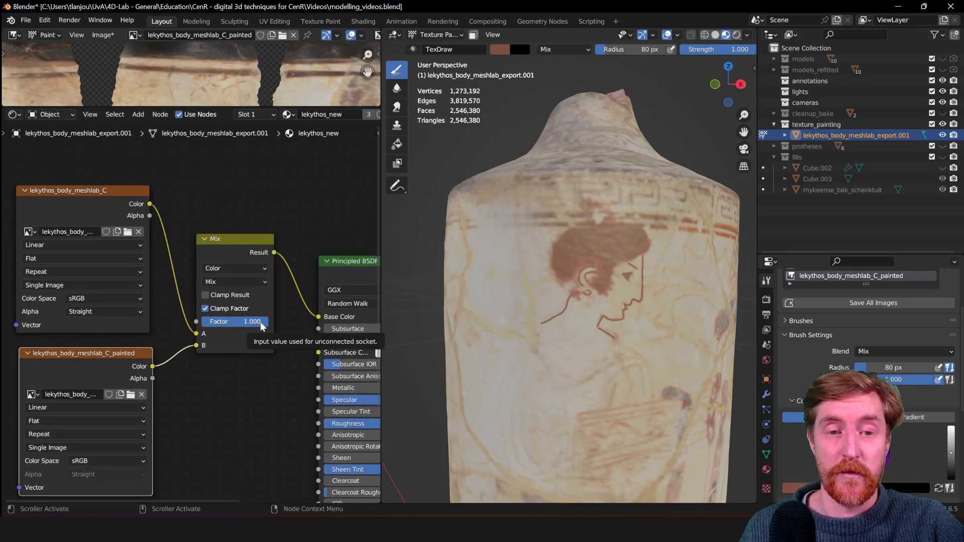
pyautogui.moveTo(261, 326); pyautogui.dragTo(203, 325)
# Narrow the node editor to enlarge the 3D view and set the Mix factor to 1.000.
pyautogui.moveTo(105, 216)
pyautogui.mouseDown()
pyautogui.moveTo(104, 198)
pyautogui.moveTo(103, 211)
pyautogui.mouseUp()
pyautogui.scroll(2, 604, 263)
pyautogui.scroll(2, 279, 264)
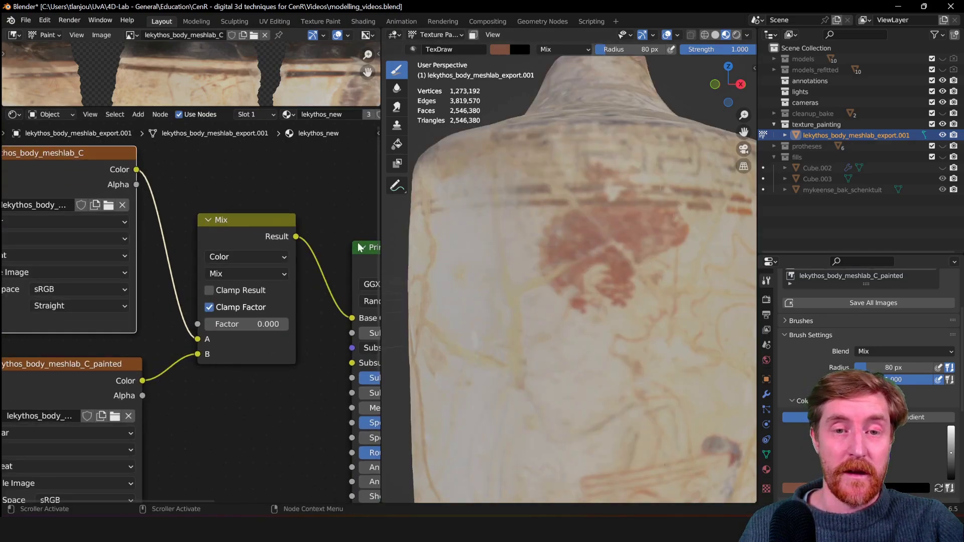
pyautogui.moveTo(380, 250); pyautogui.dragTo(259, 249)
pyautogui.moveTo(217, 387); pyautogui.dragTo(136, 386, button='middle')
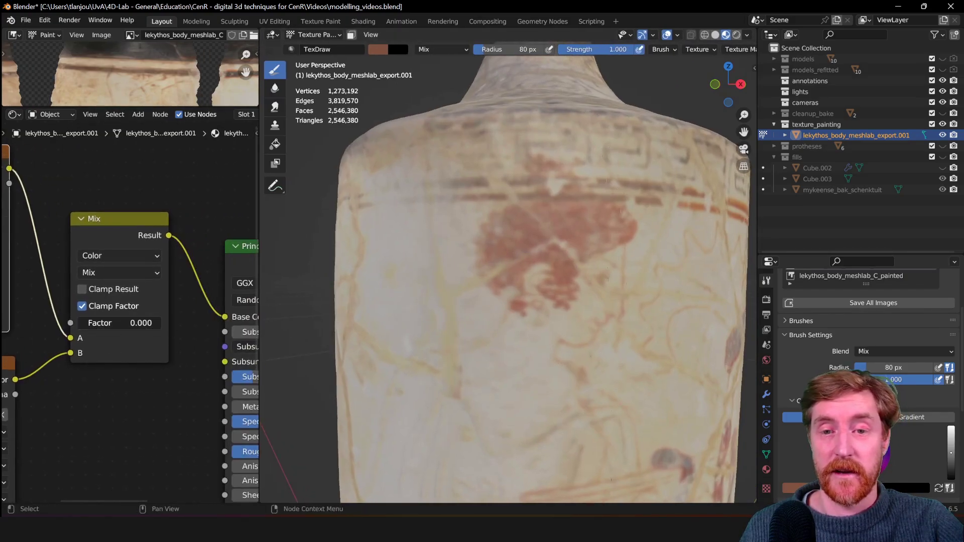
pyautogui.moveTo(93, 323)
pyautogui.mouseDown()
pyautogui.moveTo(161, 323)
pyautogui.moveTo(77, 323)
pyautogui.moveTo(161, 323)
pyautogui.mouseUp()
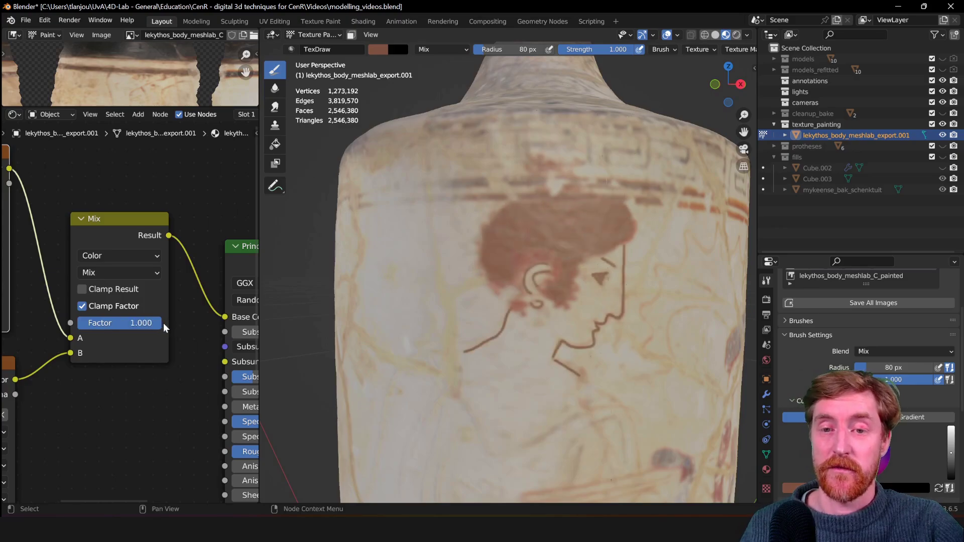